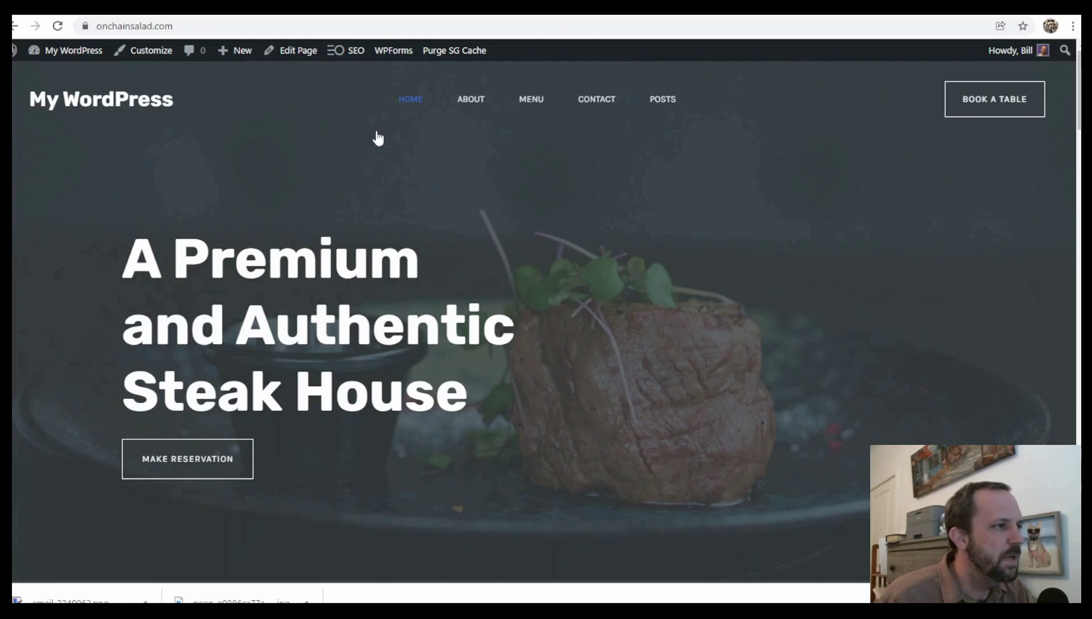
Step: Open the restaurant site's Contact page, examine its contact form, and switch to the SiteGround account
click(599, 101)
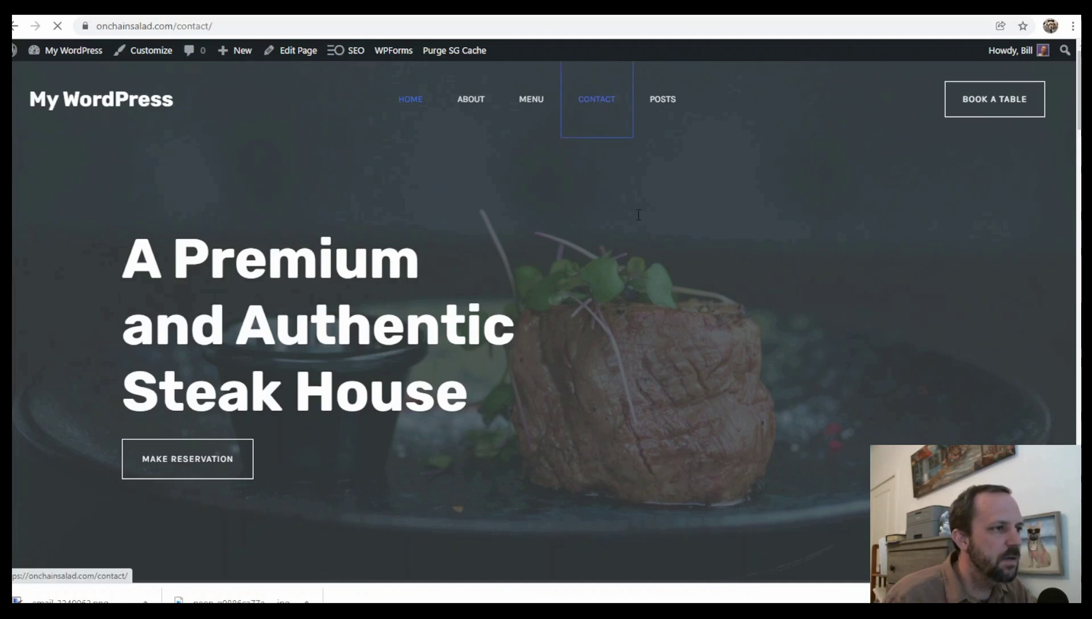
scroll(676, 206, down, 5)
scroll(740, 315, down, 3)
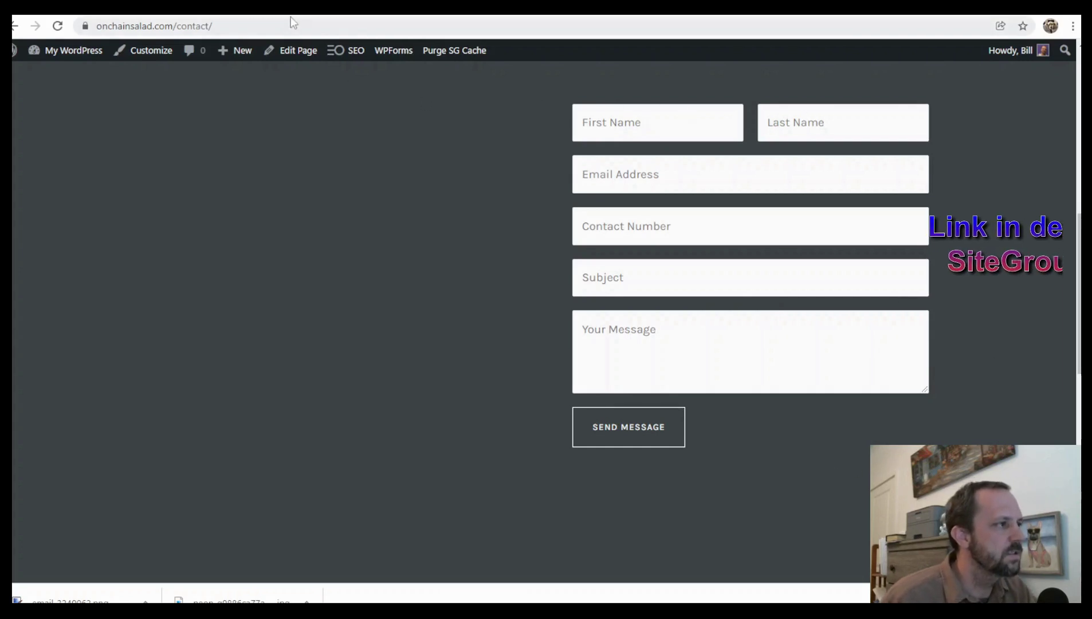
click(272, 14)
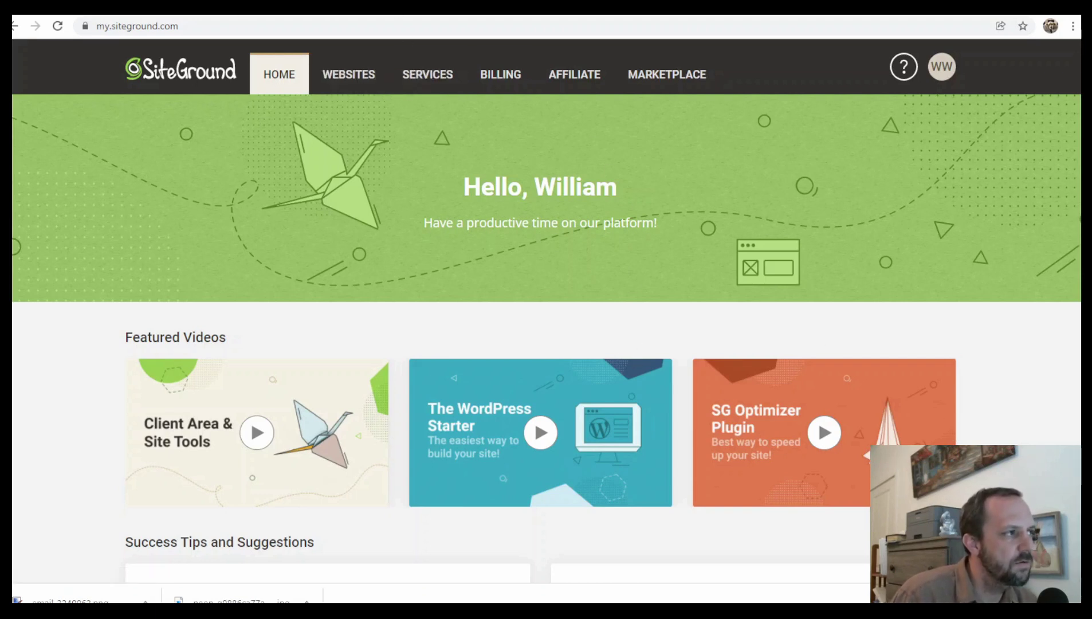
Step: Switch back to the onchainsalad.com site and open its WordPress admin dashboard
key(ctrl+Tab)
mouse_move(47, 48)
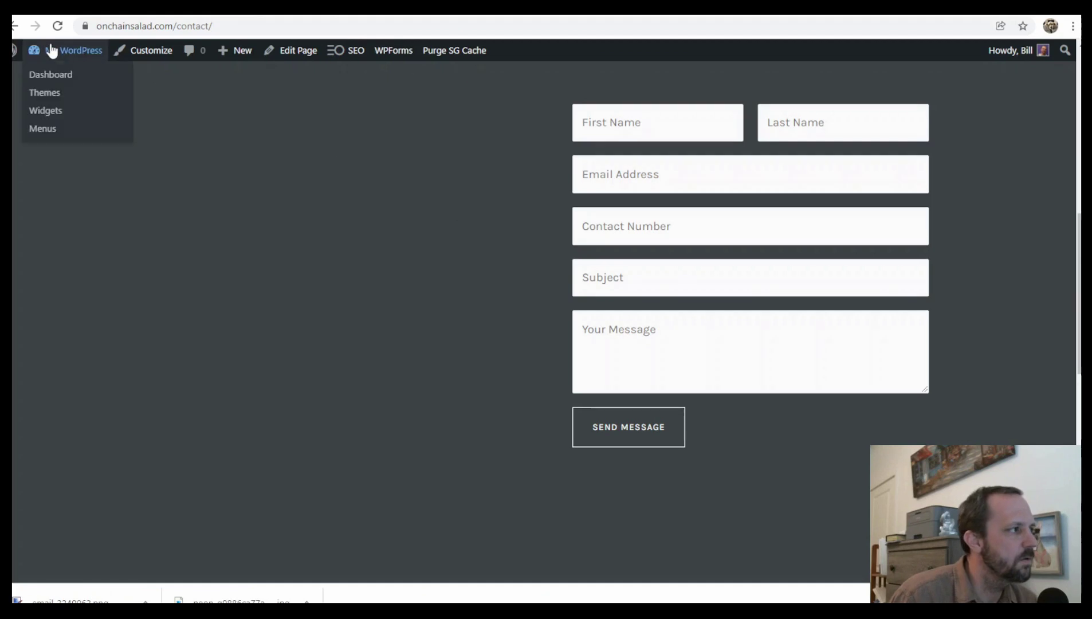
click(49, 74)
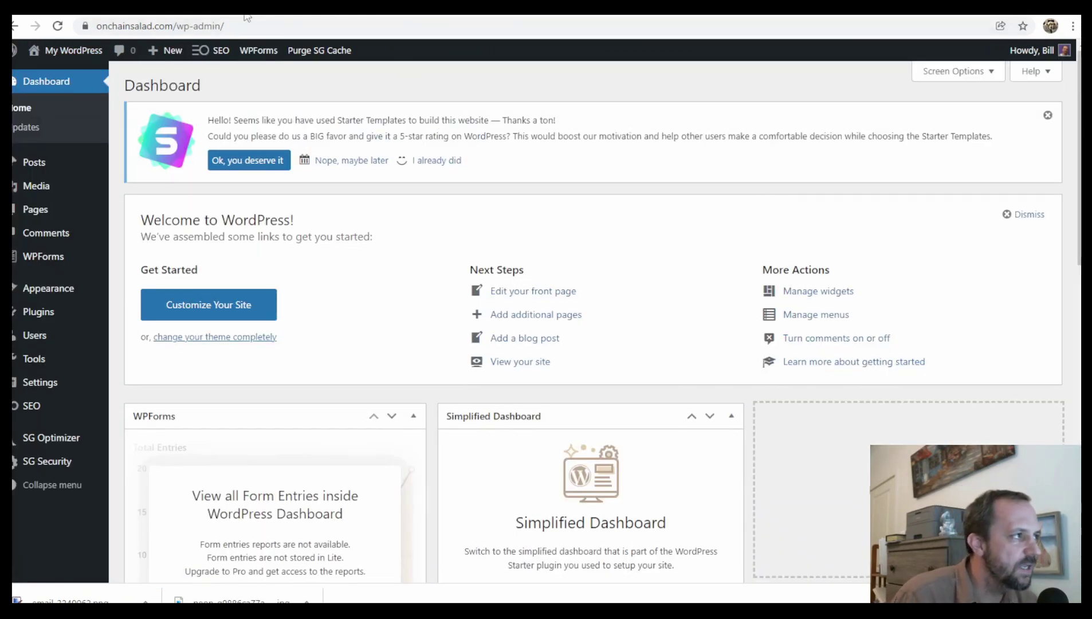
Step: Switch to SiteGround and open the email accounts page in Site Tools for onchainsalad.com
click(267, 13)
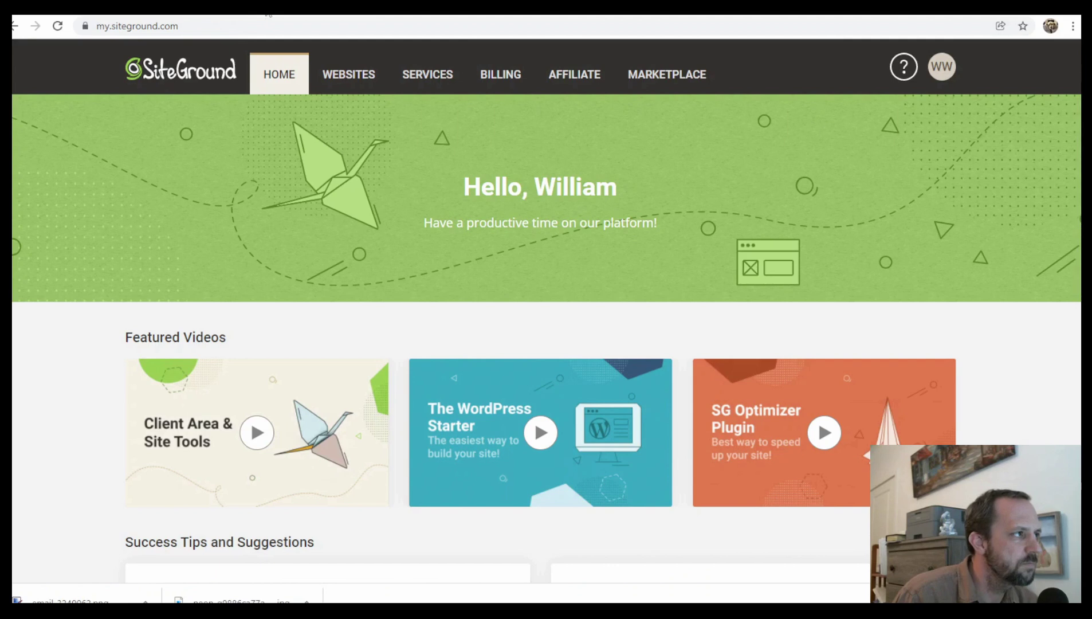
click(356, 76)
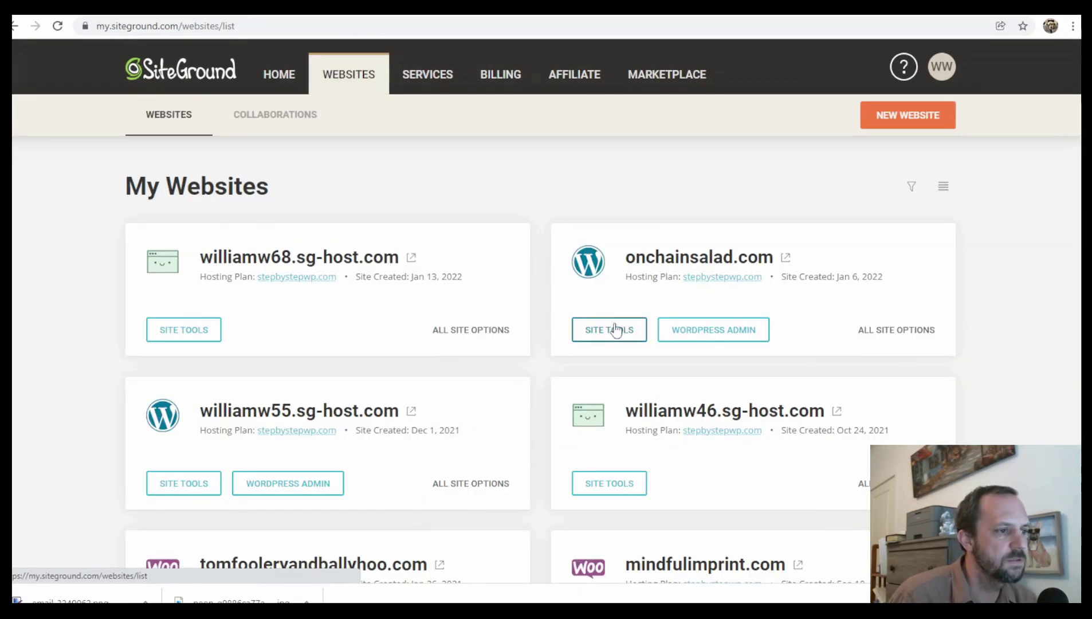
click(612, 331)
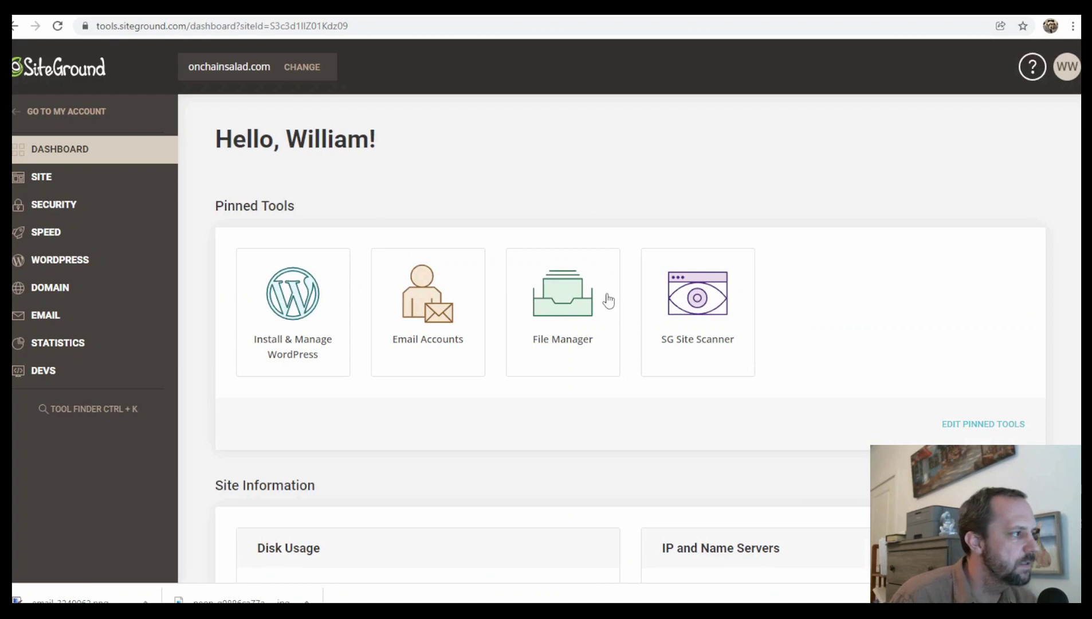
click(46, 315)
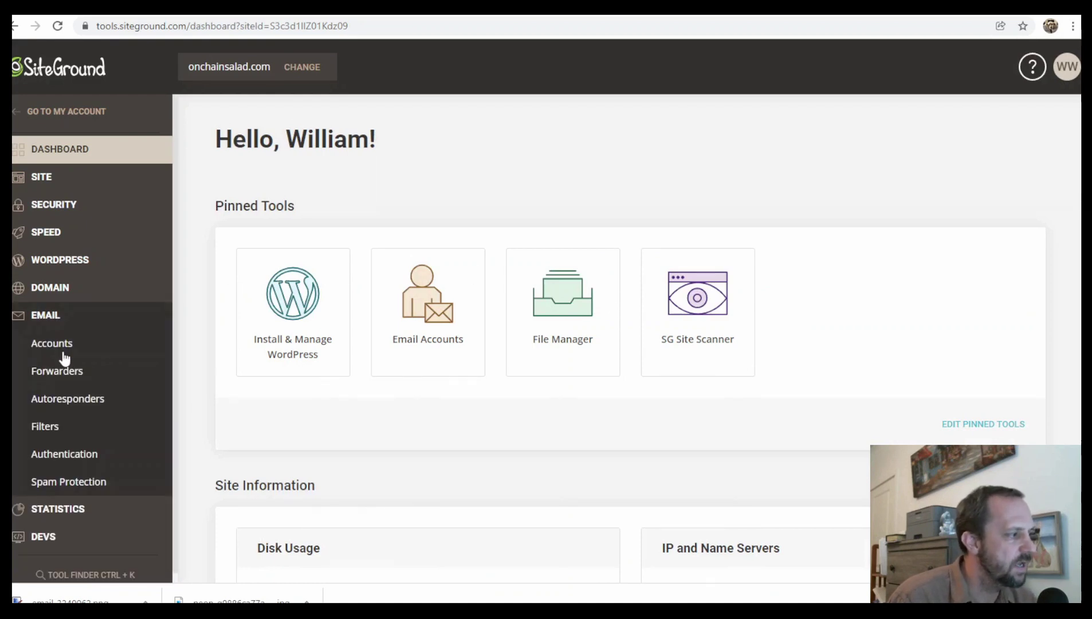
click(59, 344)
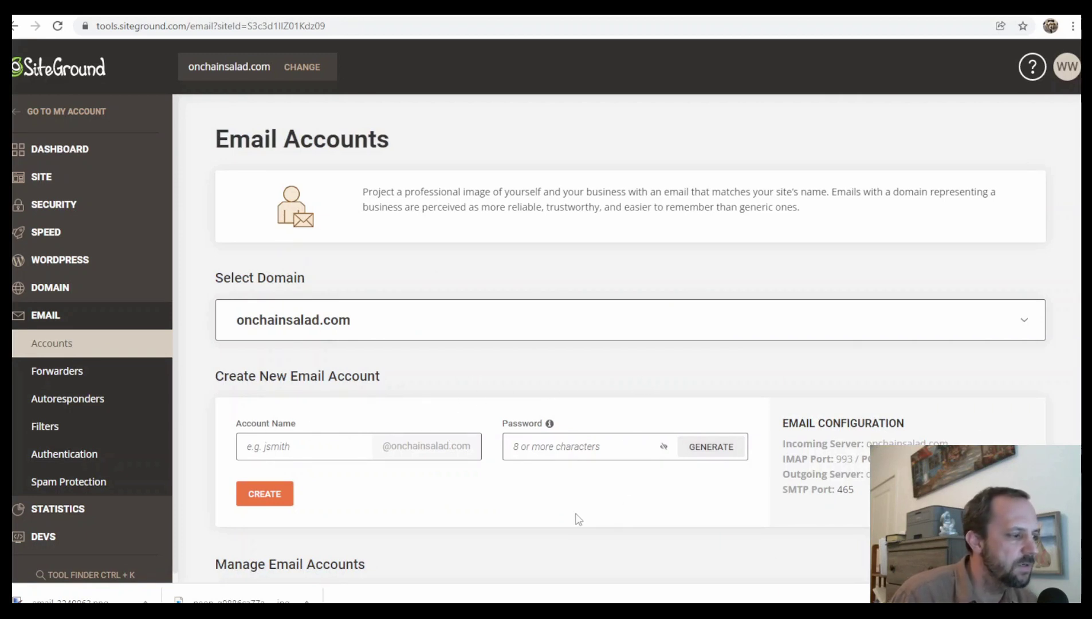
Step: Display the manual mail configuration settings for the existing onchainsalad.com email account
scroll(802, 380, down, 2)
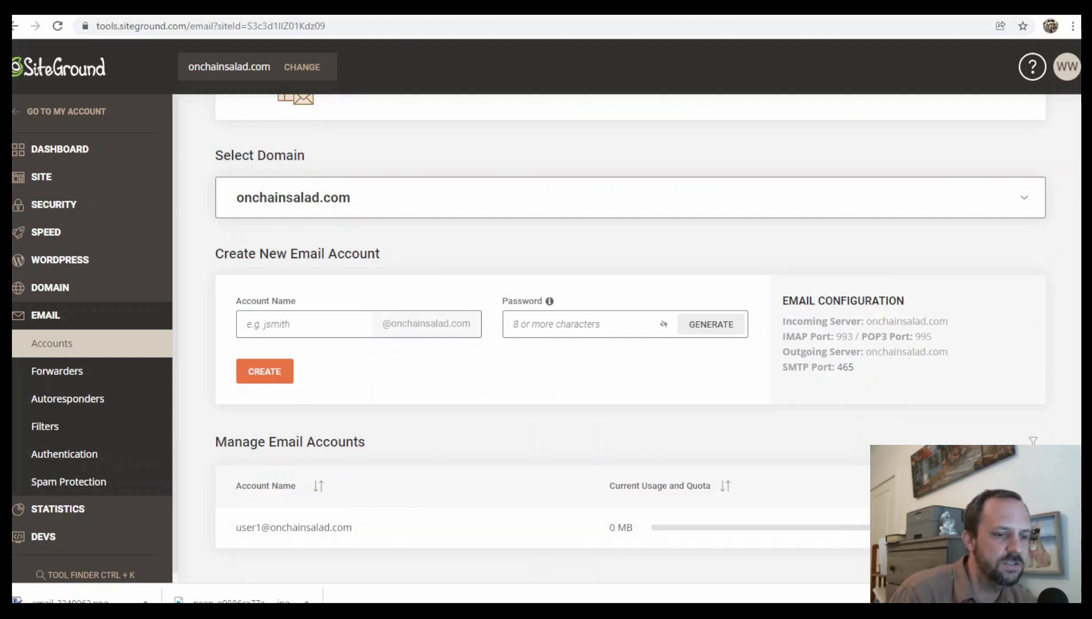
click(1019, 528)
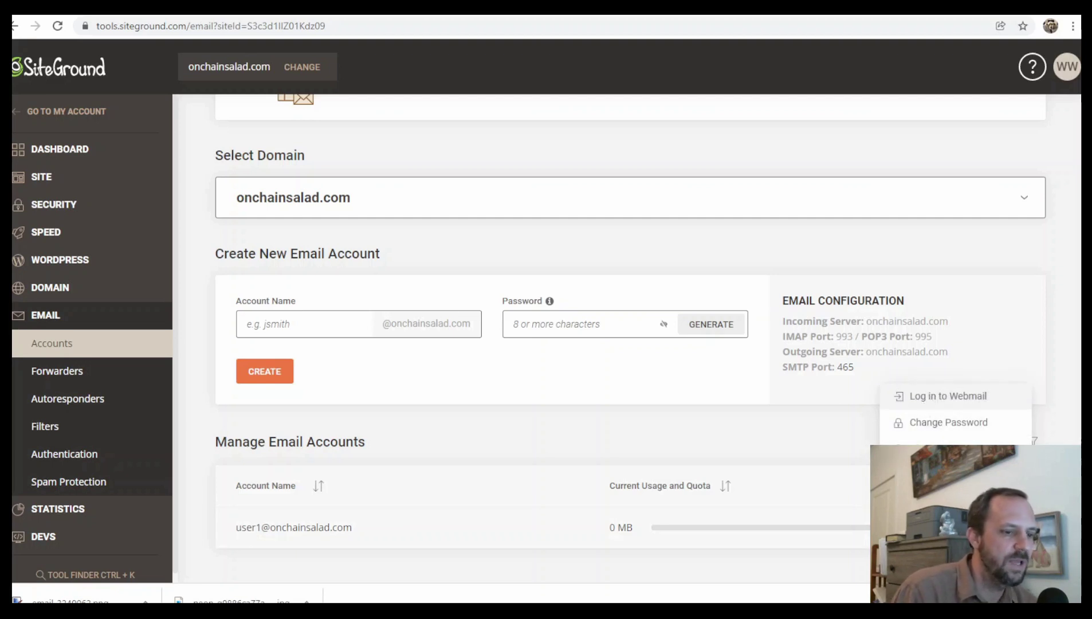
click(949, 449)
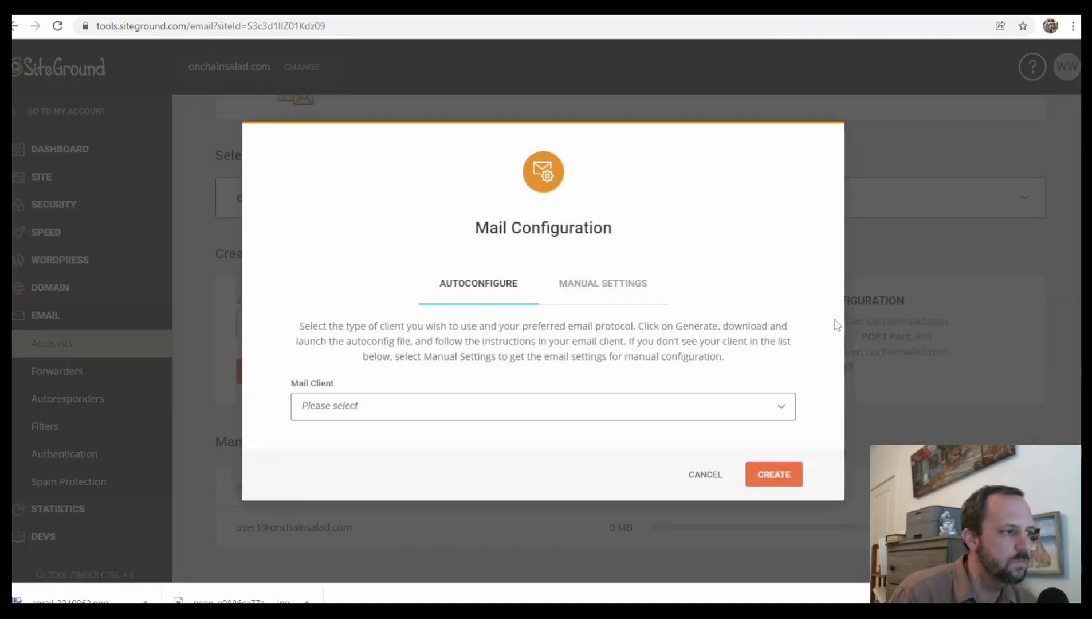
click(594, 283)
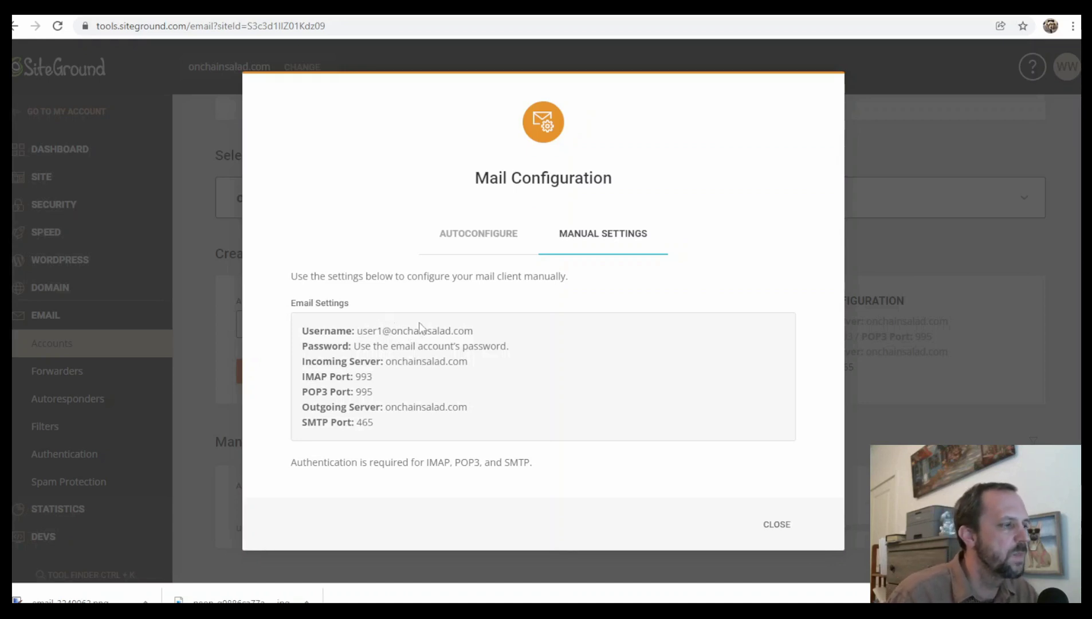
Step: Switch to the WordPress dashboard and view the list of all WPForms forms
click(380, 14)
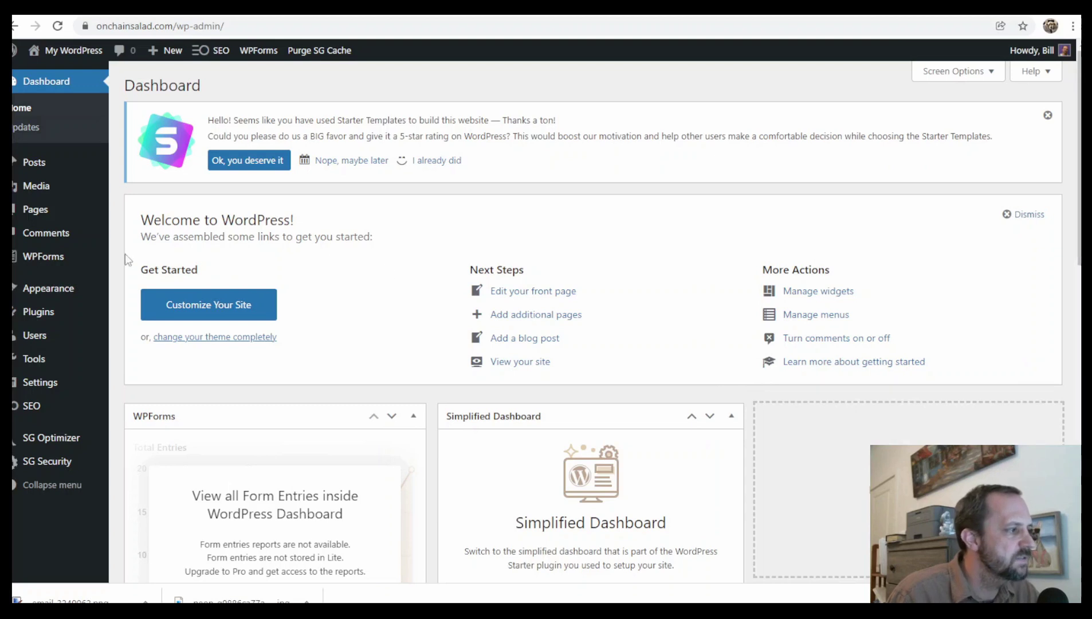
mouse_move(31, 262)
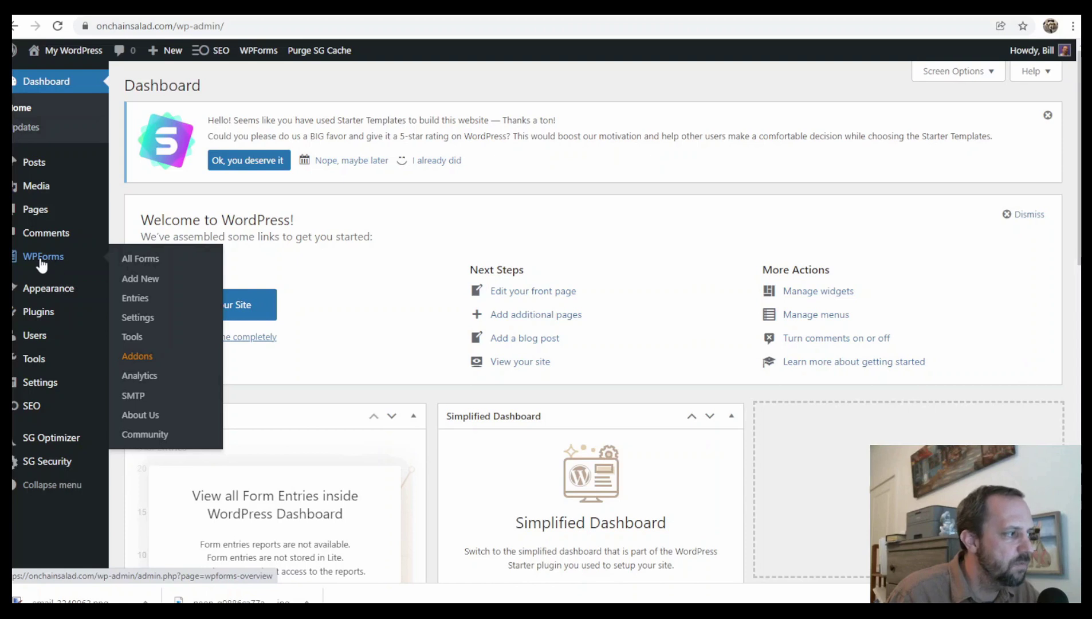
click(161, 262)
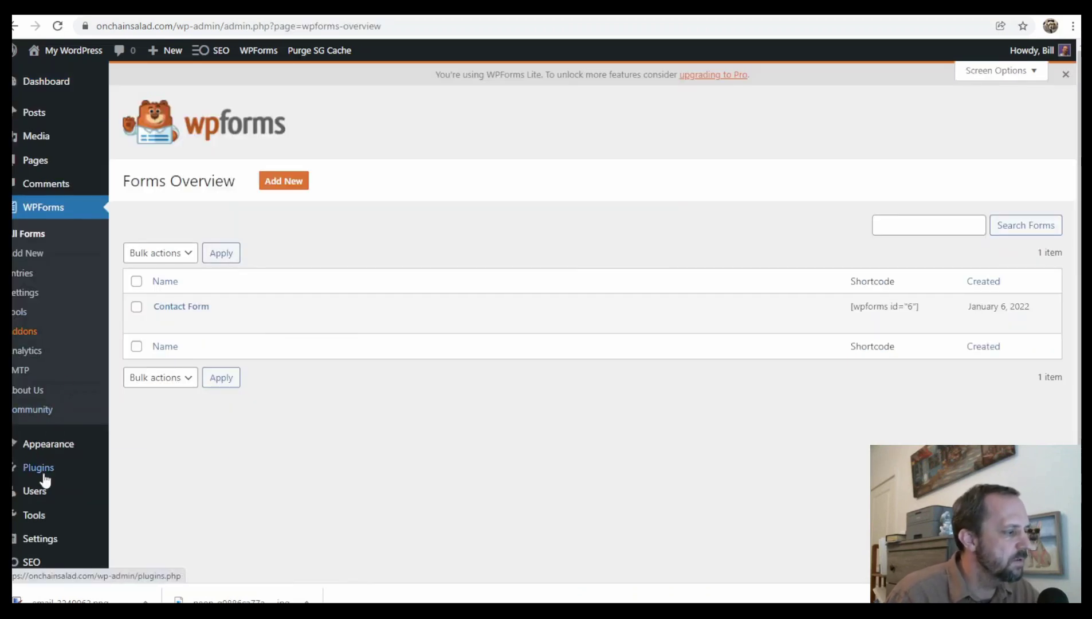
Step: Open the page for adding plugins and check the status of the Contact Form by WPForms plugin
mouse_move(63, 475)
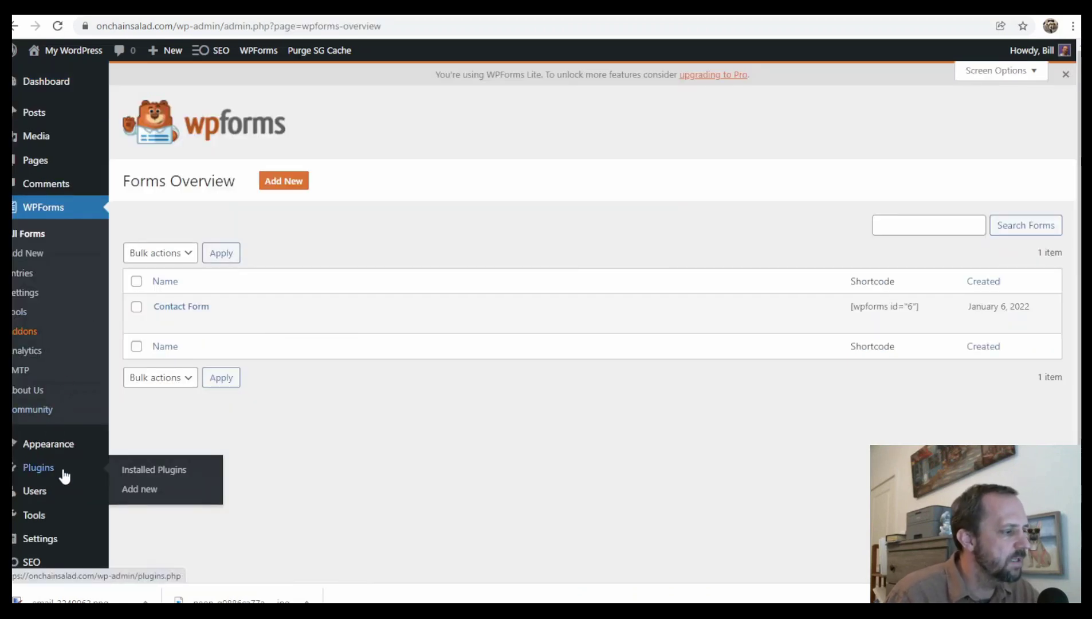
click(144, 492)
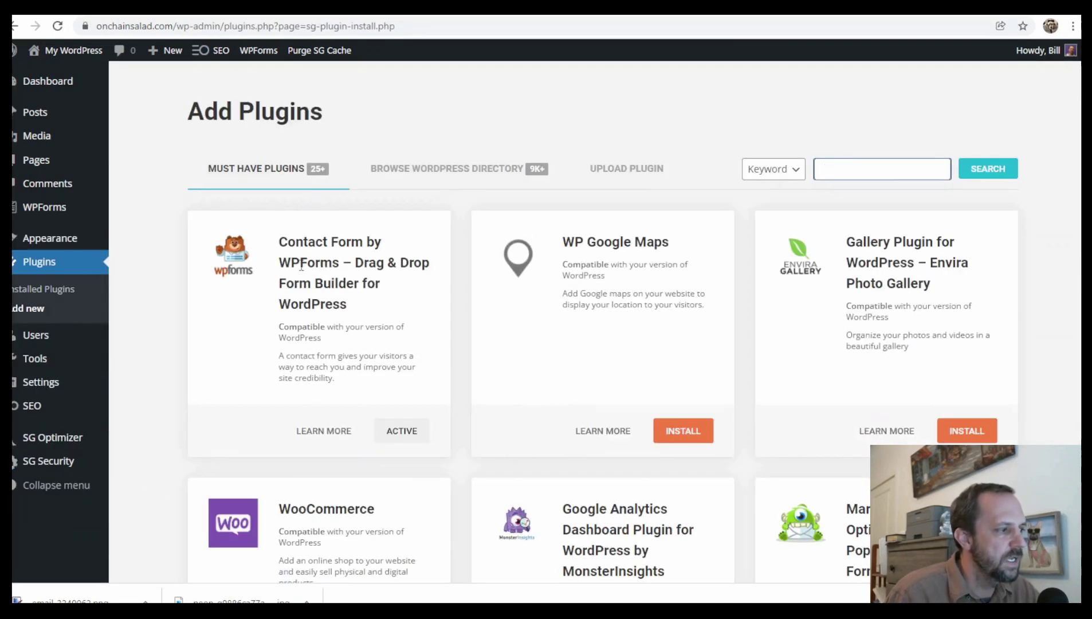
mouse_move(281, 265)
mouse_down()
mouse_move(372, 264)
mouse_move(281, 274)
mouse_up()
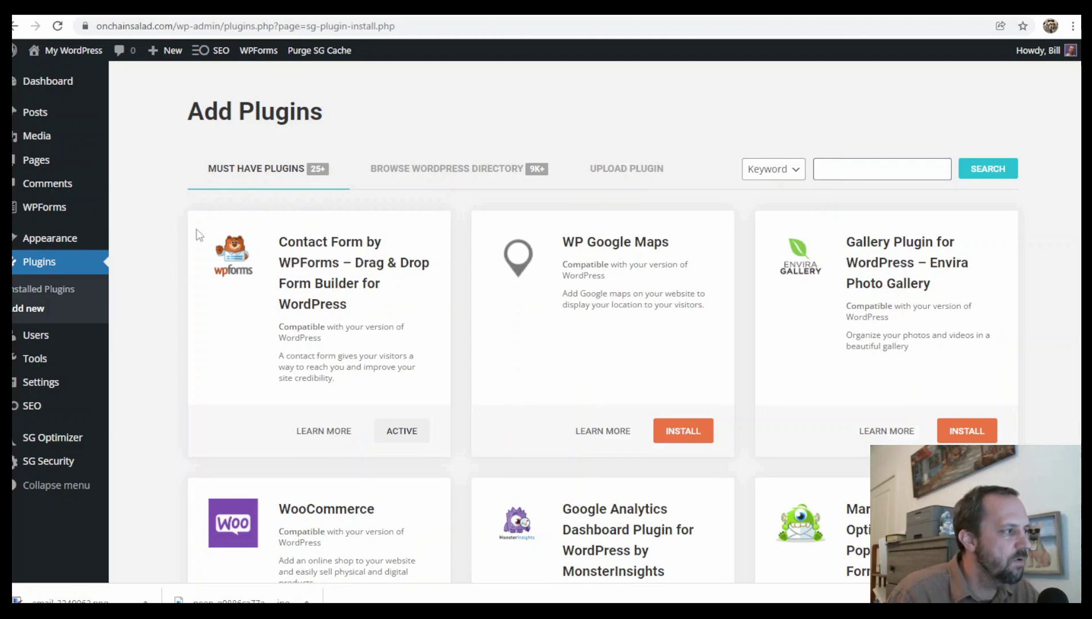
Step: Install and activate WP Mail SMTP from the SMTP page of WPForms
mouse_move(43, 210)
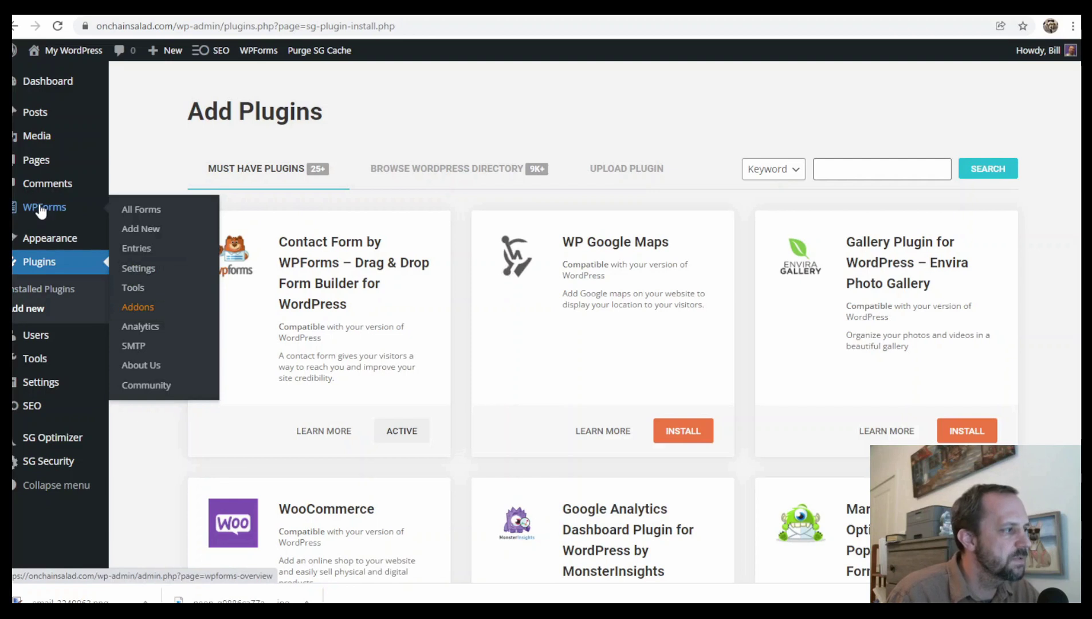
click(140, 213)
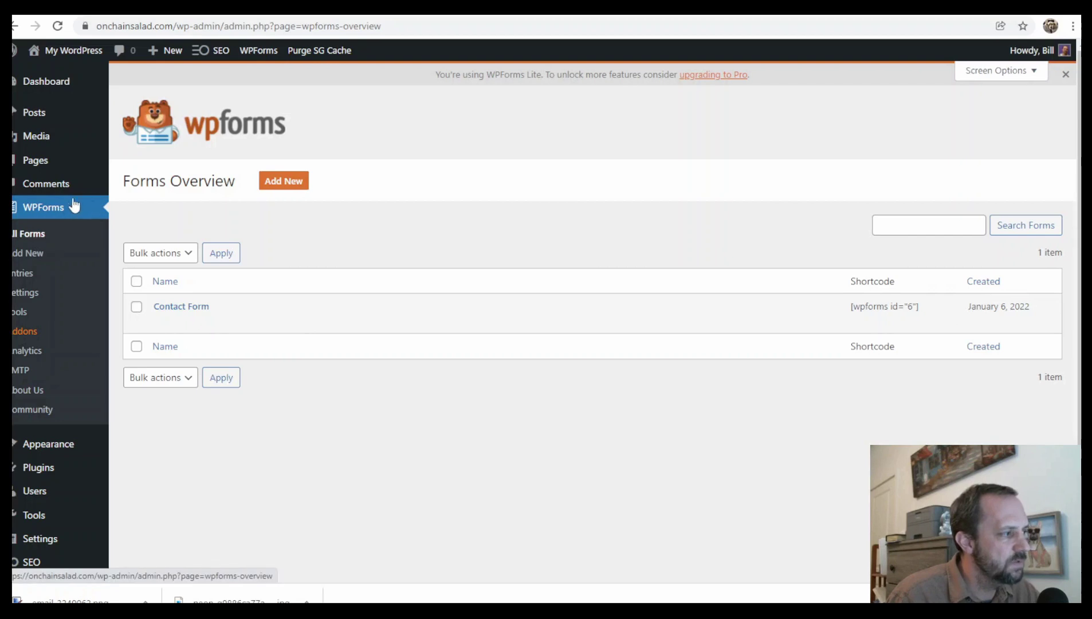
click(20, 372)
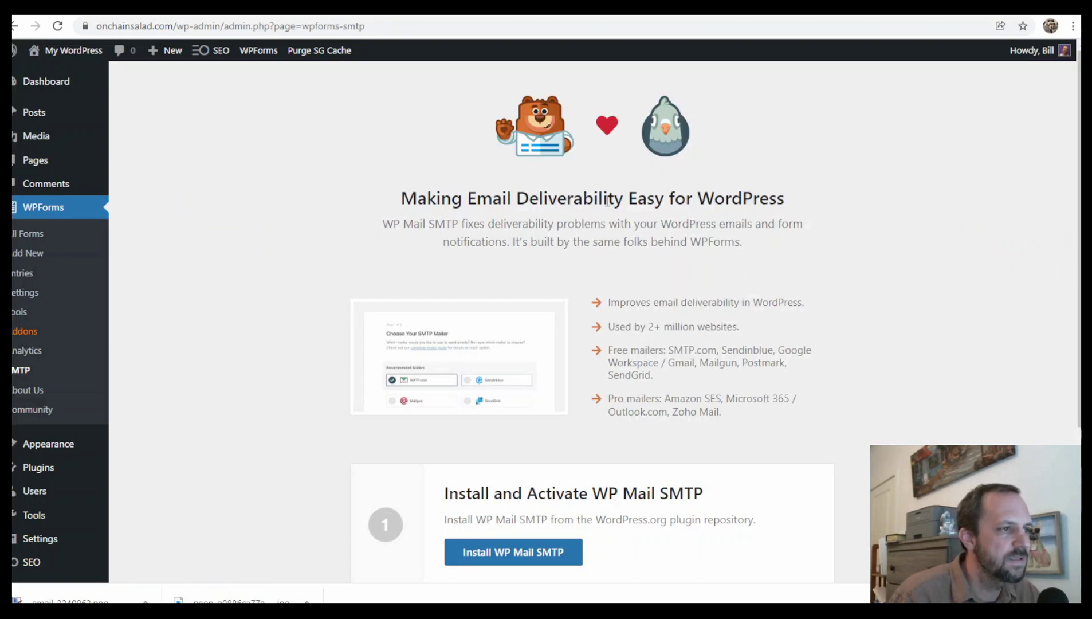
drag(488, 196, 764, 211)
scroll(766, 221, down, 3)
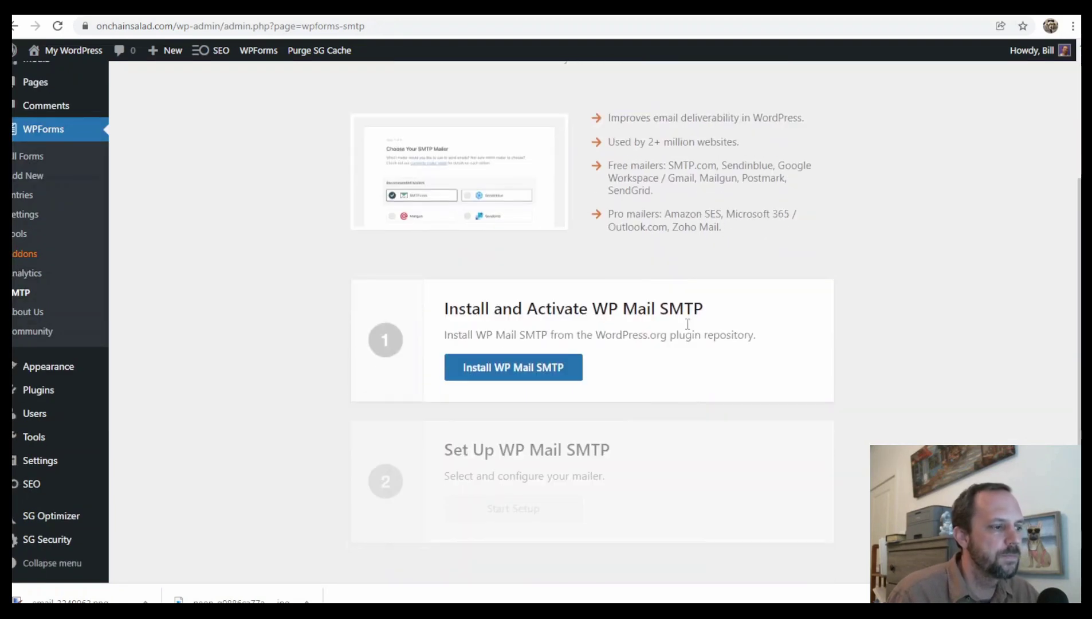
click(510, 366)
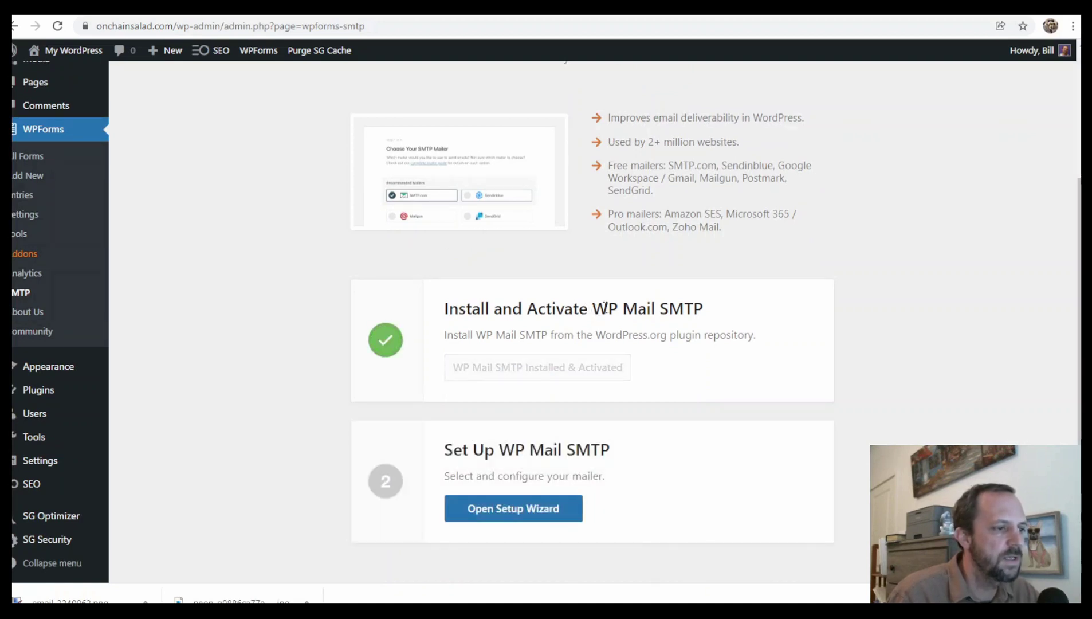
Step: Start the WP Mail SMTP setup wizard, choose Other SMTP as the mailer, and save the choice
click(516, 513)
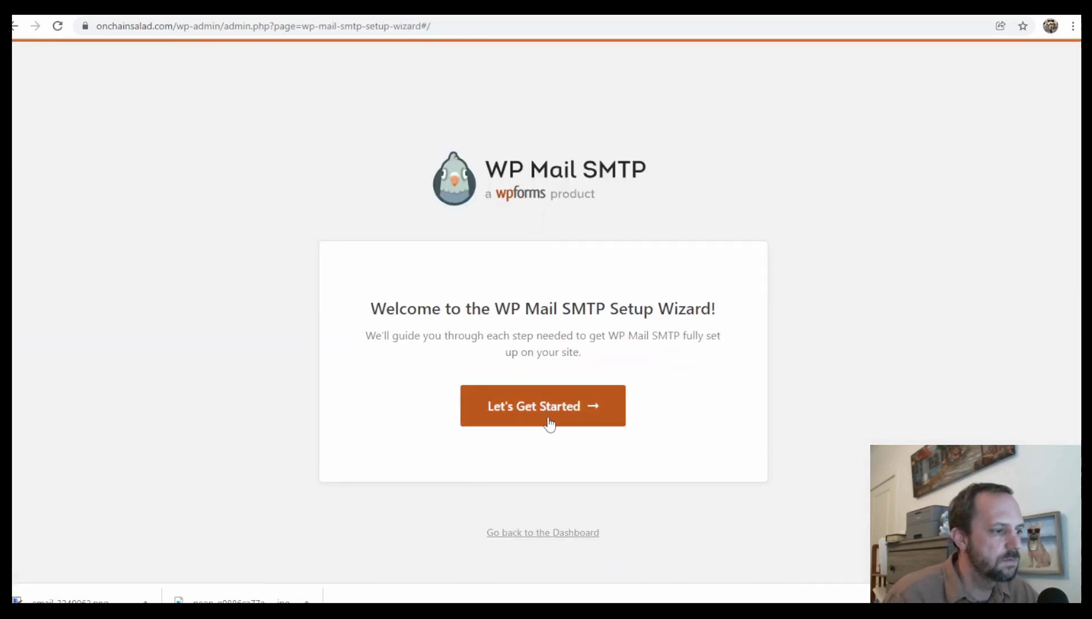
click(560, 413)
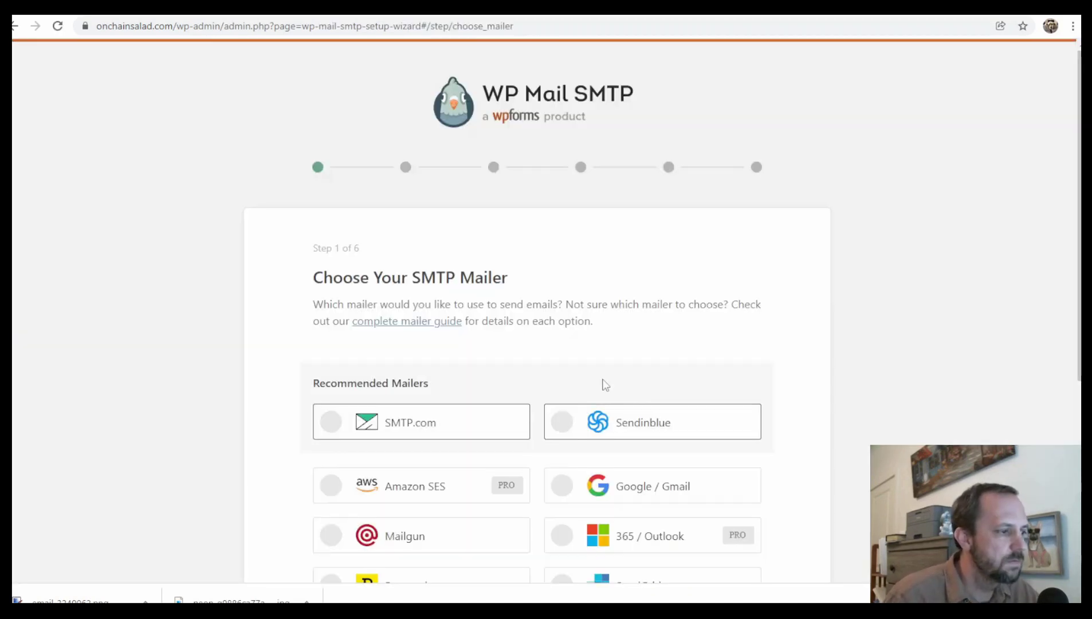
scroll(774, 355, down, 3)
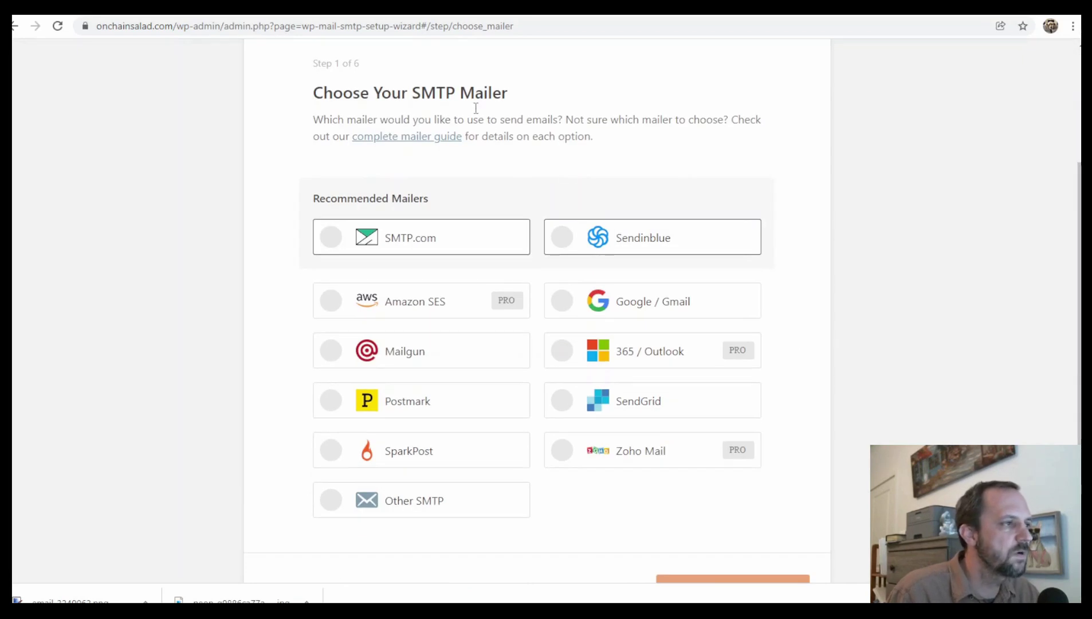
drag(425, 95, 503, 94)
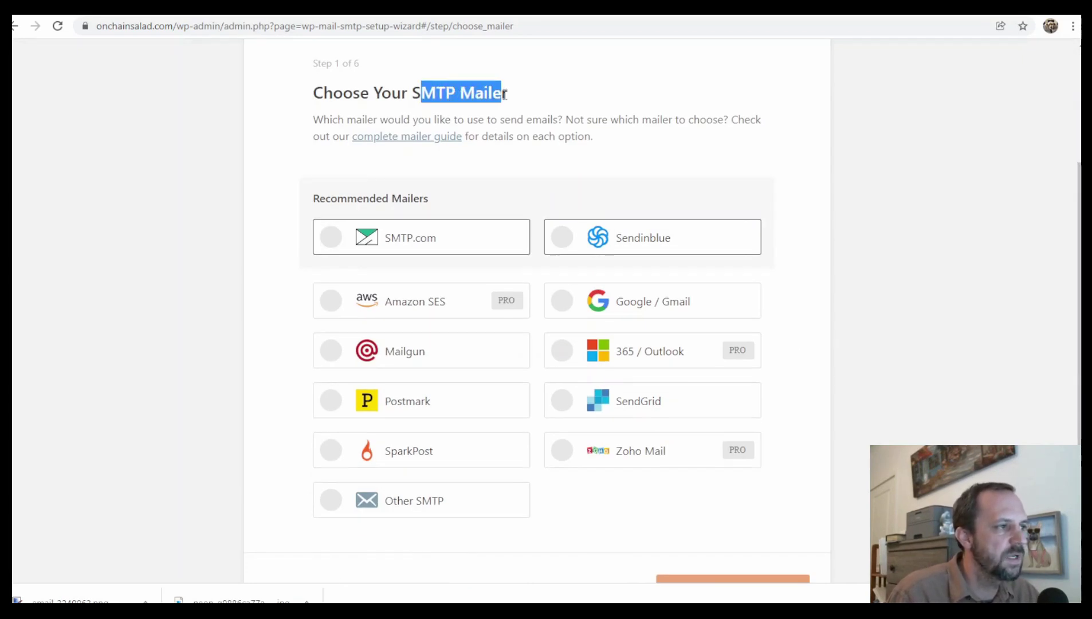
click(506, 97)
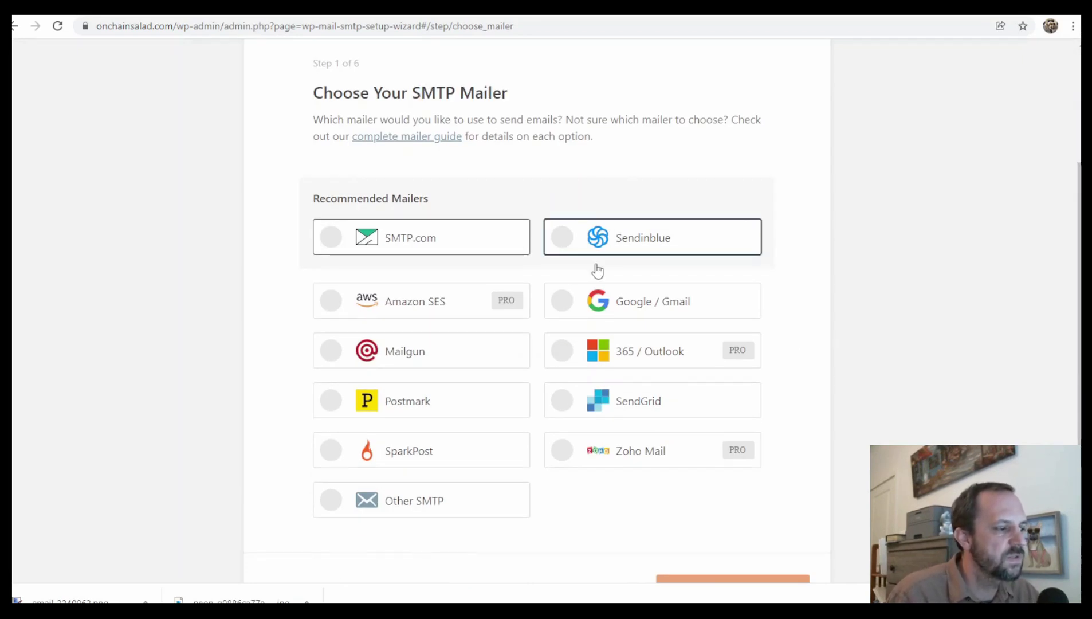
click(342, 507)
scroll(687, 453, down, 2)
click(778, 466)
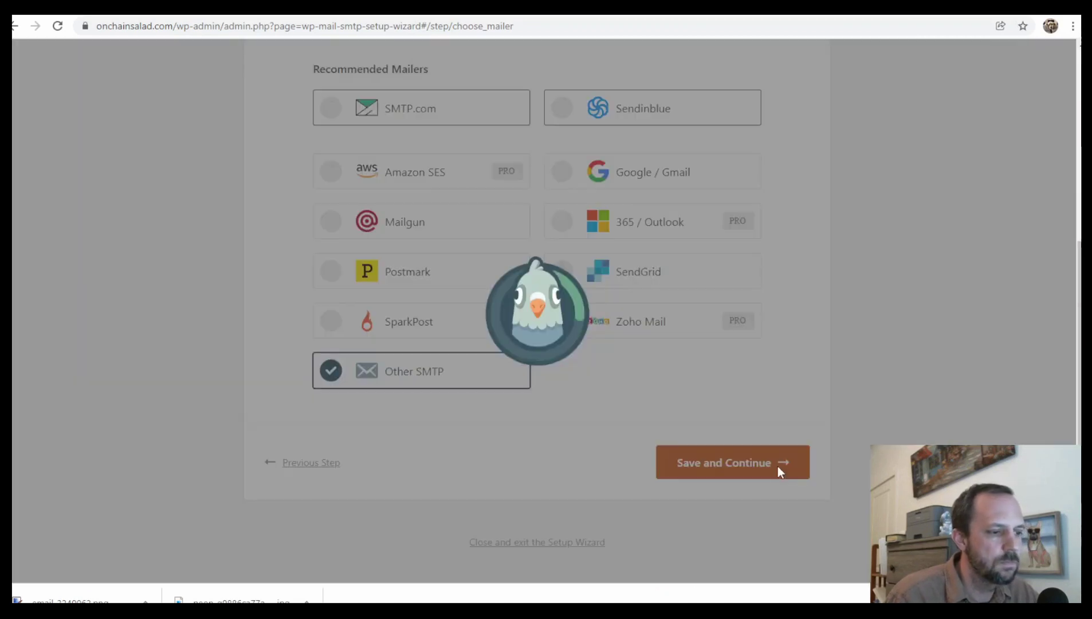
Step: Copy the outgoing server name onchainsalad.com from SiteGround's Mail Configuration into the wizard's SMTP Host field
scroll(709, 326, down, 3)
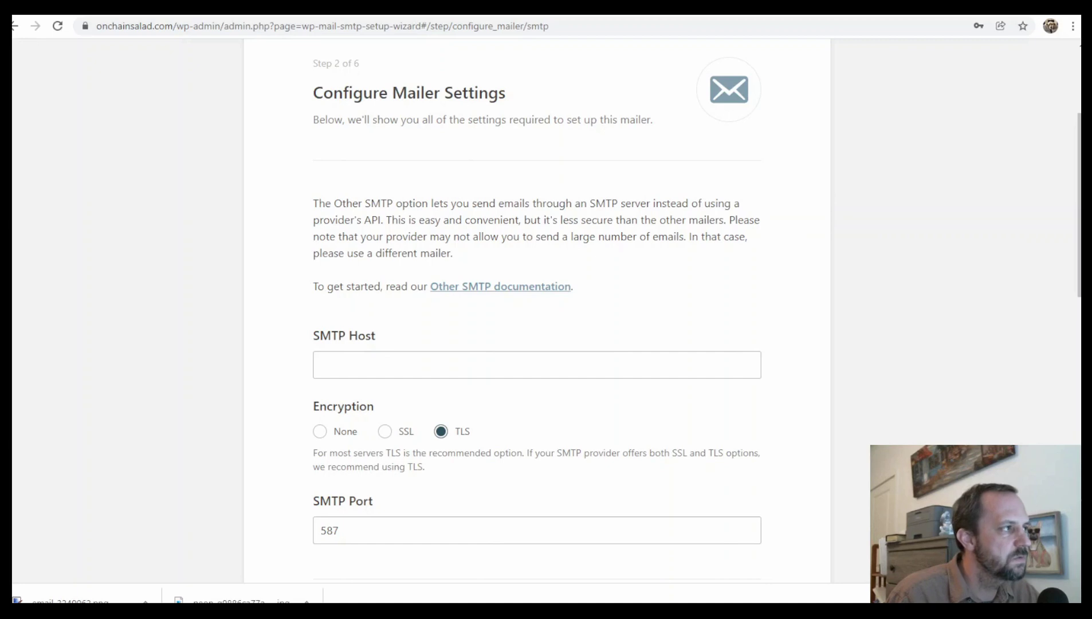
key(ctrl+Tab)
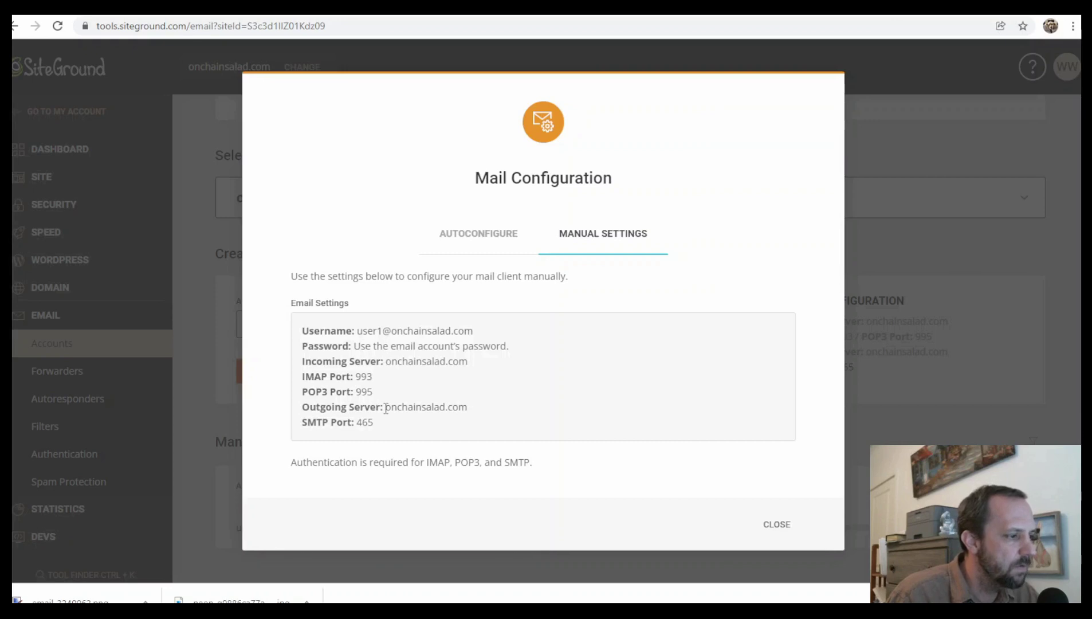
drag(387, 407, 467, 408)
key(ctrl+c)
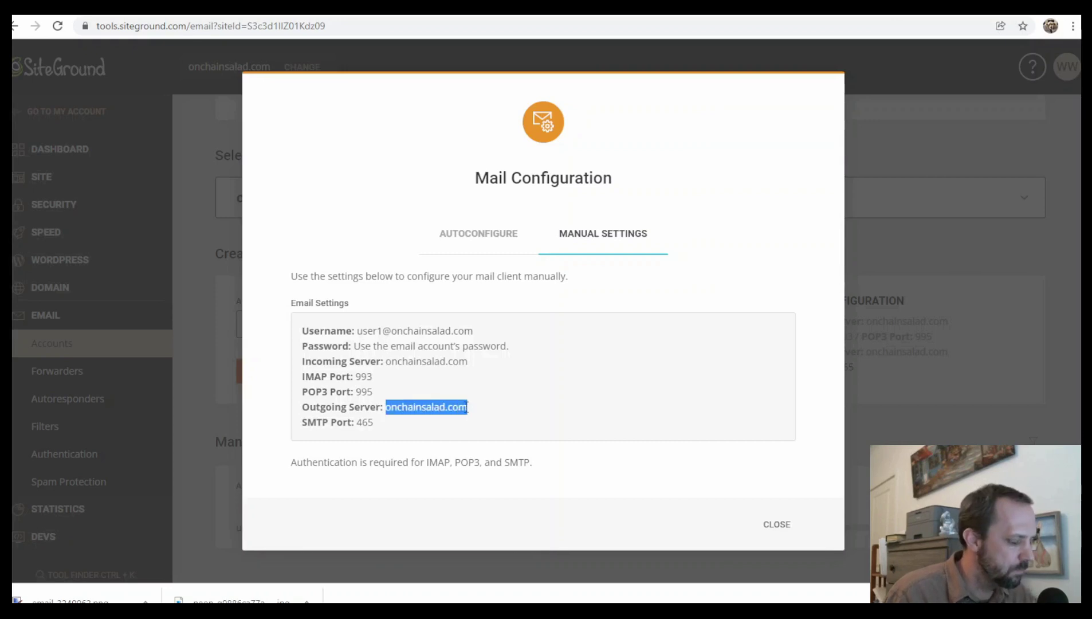
key(ctrl+Tab)
click(407, 361)
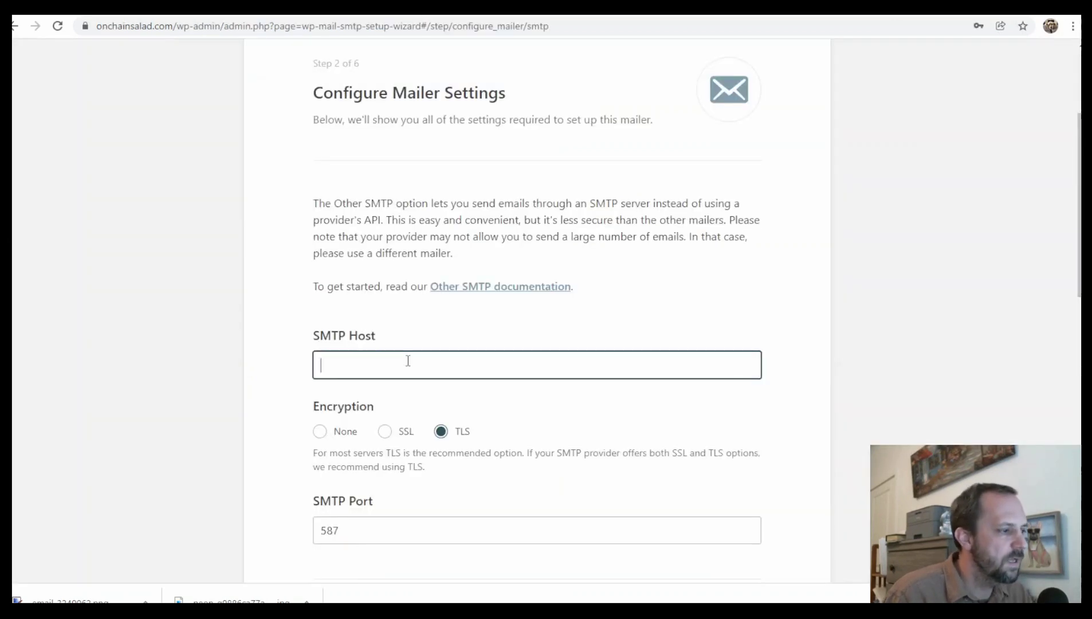
key(ctrl+v)
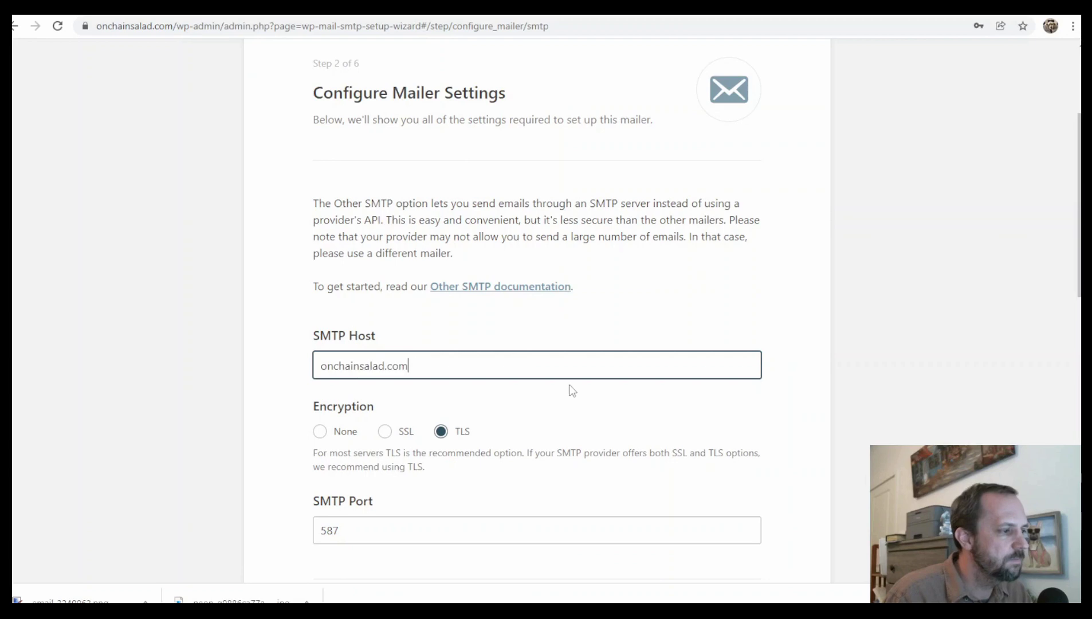
Step: Set the encryption to SSL and check the SMTP port against SiteGround's manual mail settings
click(385, 432)
scroll(414, 338, down, 5)
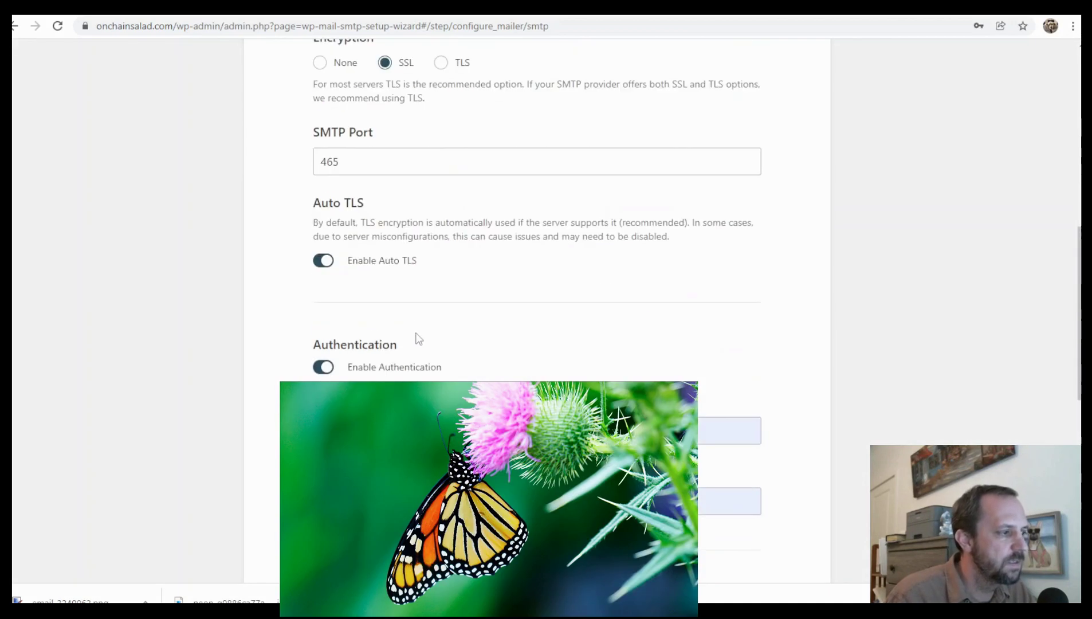
scroll(385, 301, up, 3)
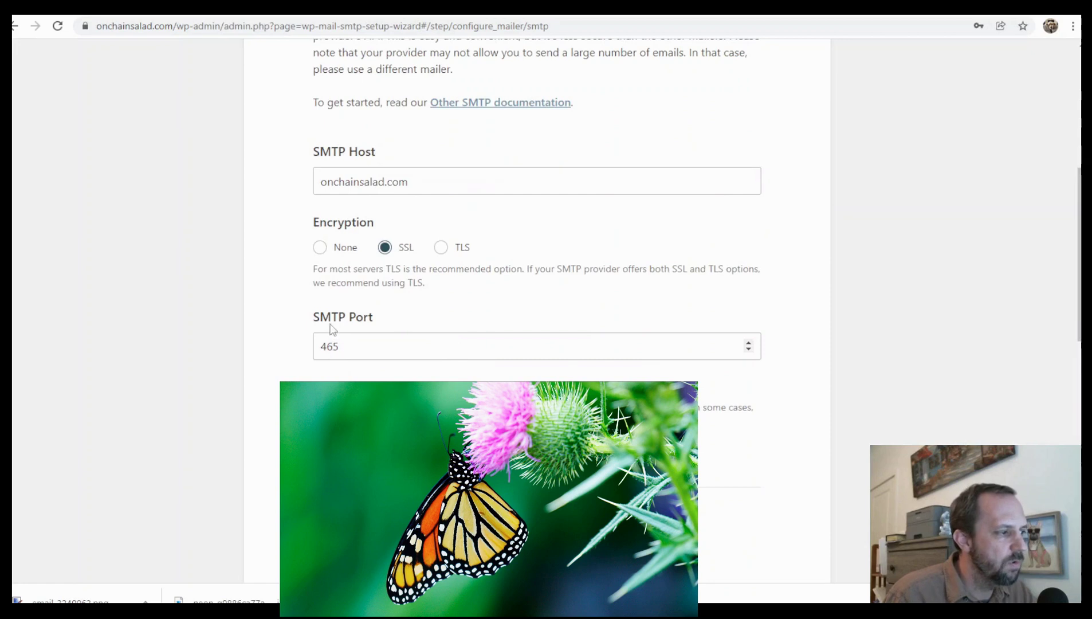
double_click(330, 346)
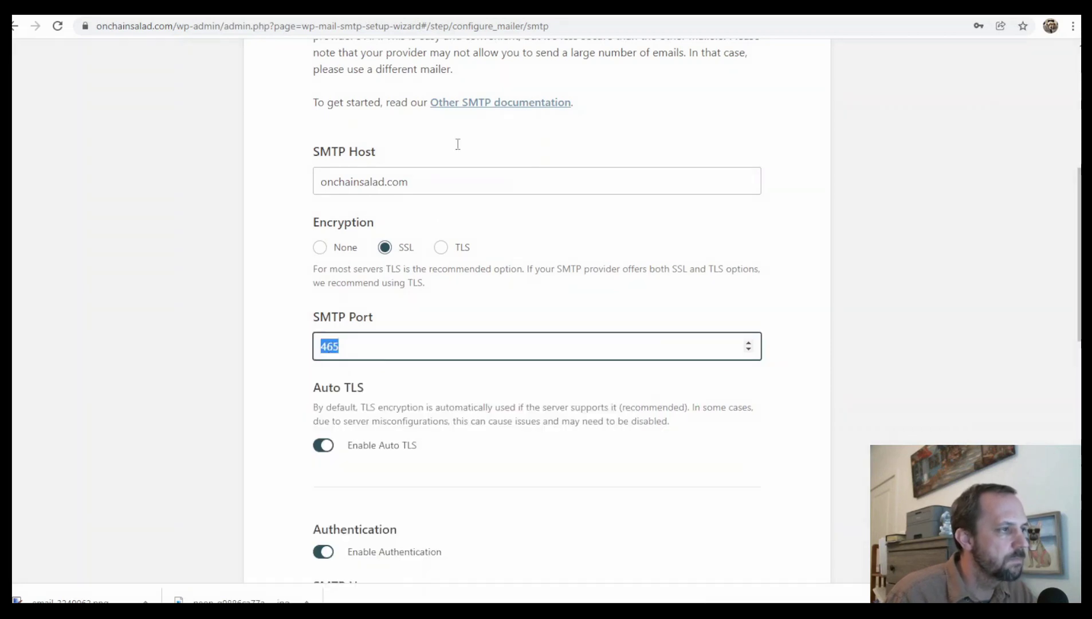
click(281, 6)
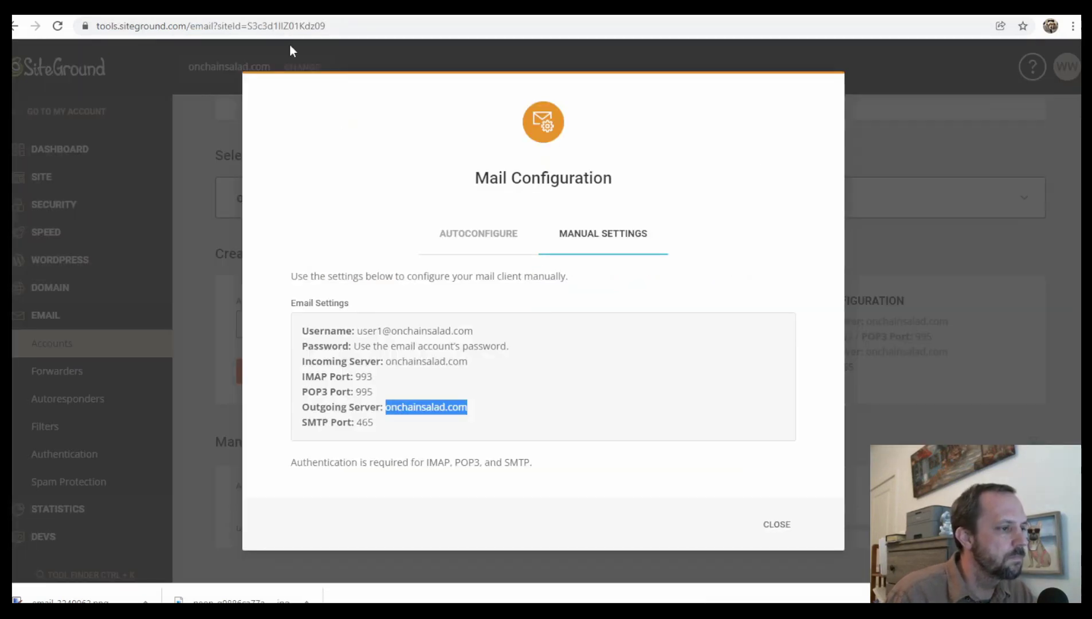
double_click(367, 422)
click(457, 6)
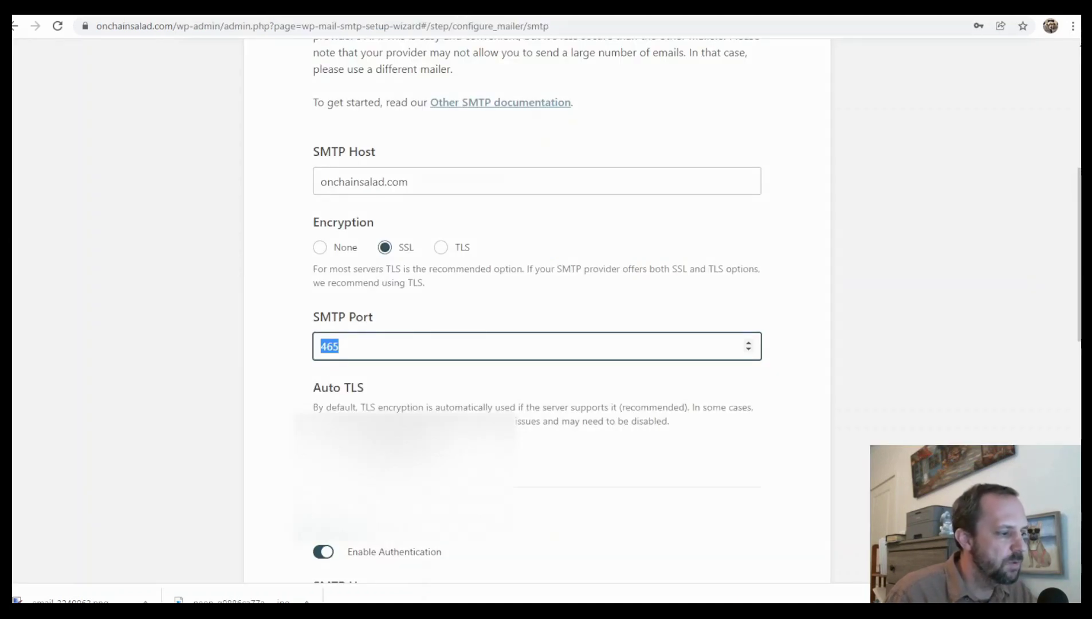
Step: Copy the email account's username from SiteGround's manual settings into the SMTP Username field
scroll(558, 409, down, 3)
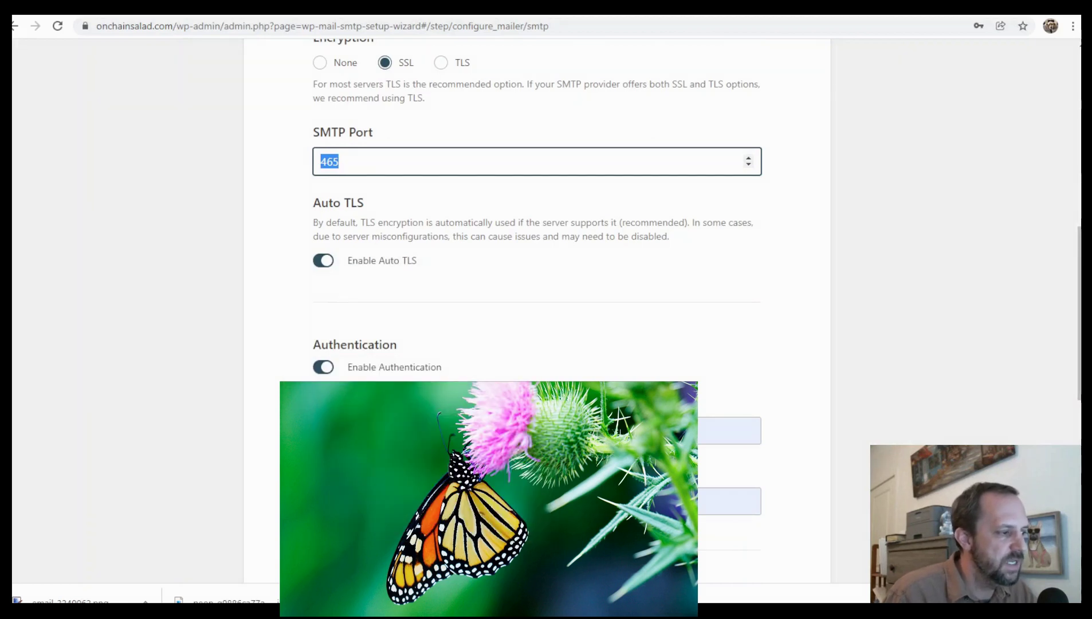
key(ctrl+shift+Tab)
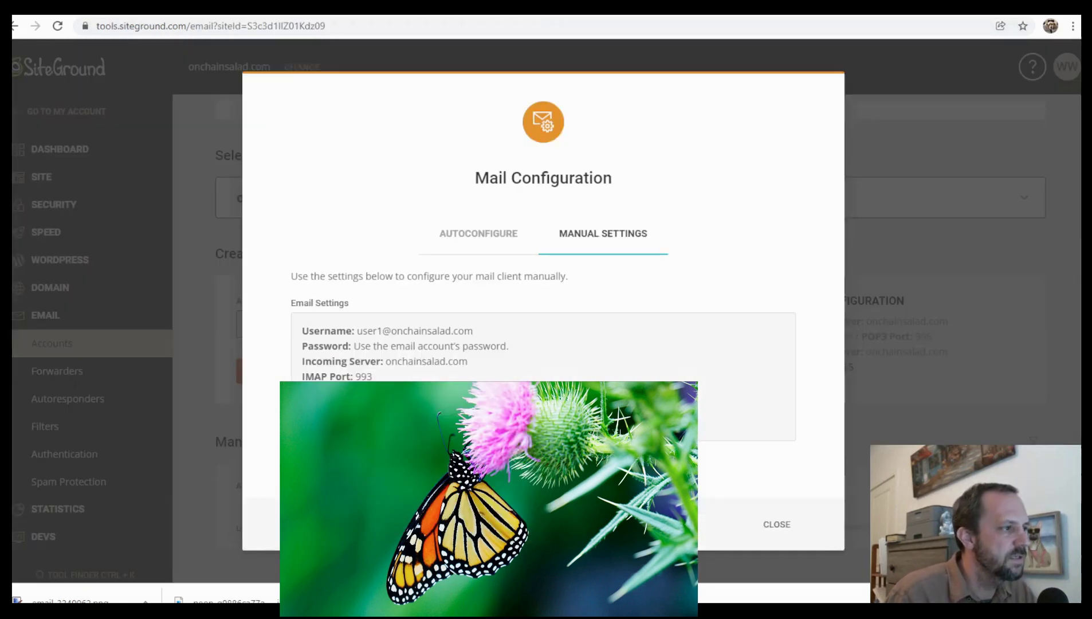
drag(357, 330, 481, 337)
key(ctrl+c)
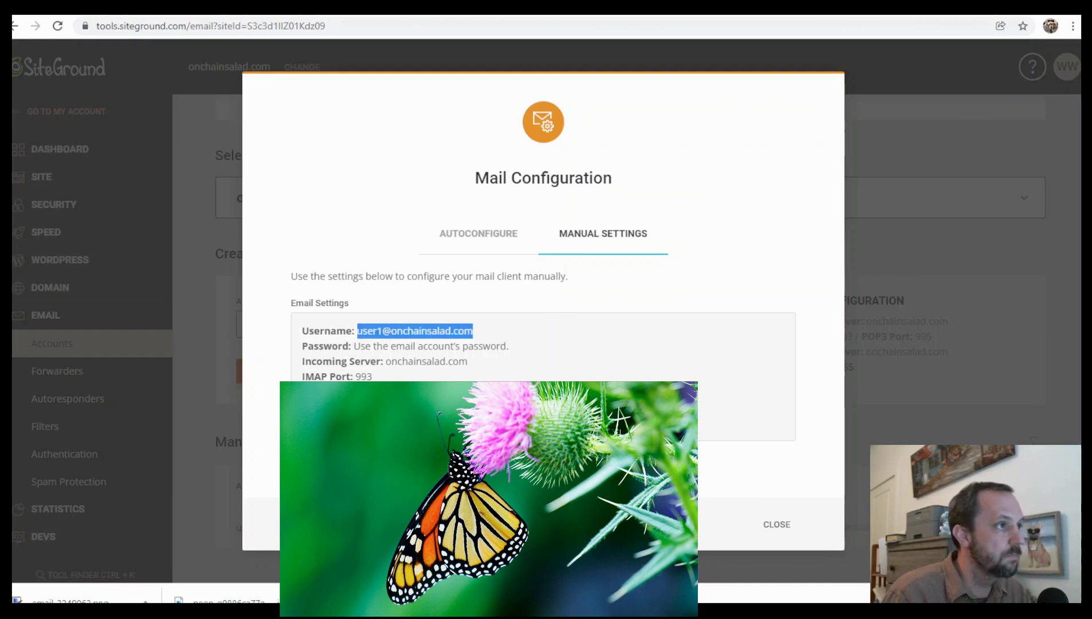
key(ctrl+Tab)
key(Tab)
key(Tab)
key(Tab)
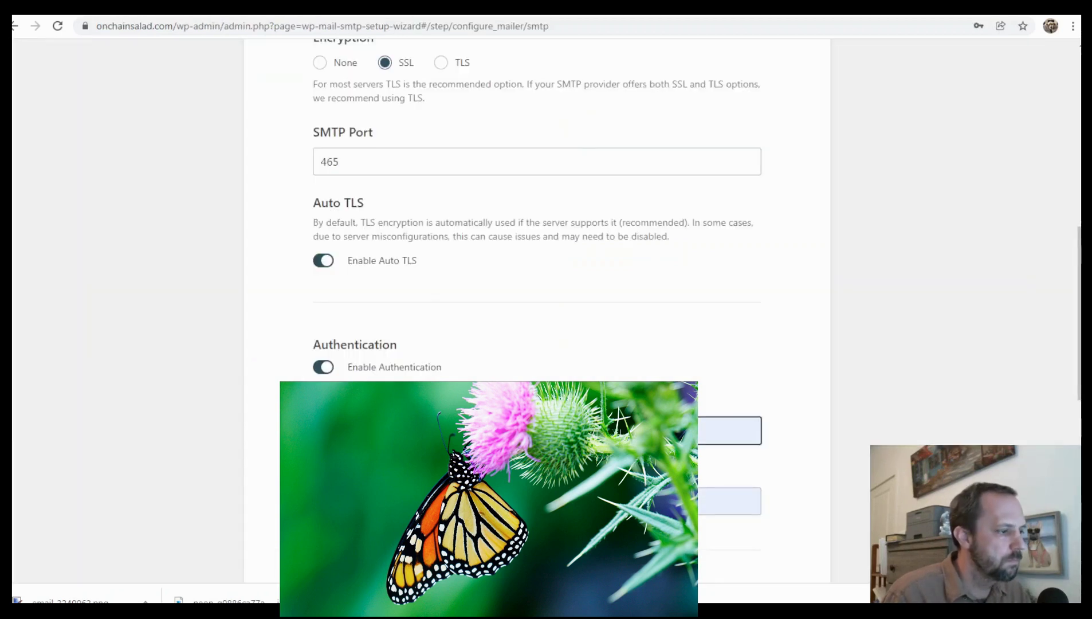
key(ctrl+v)
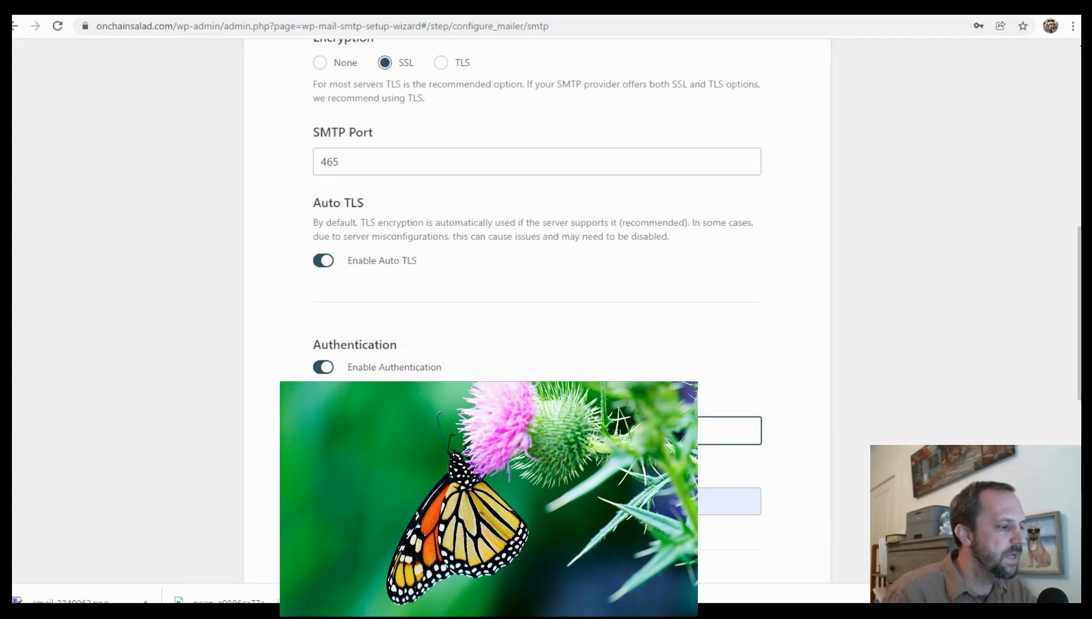
Step: Replace the prefilled SMTP Password with the email account's password
key(Tab)
key(BackSpace)
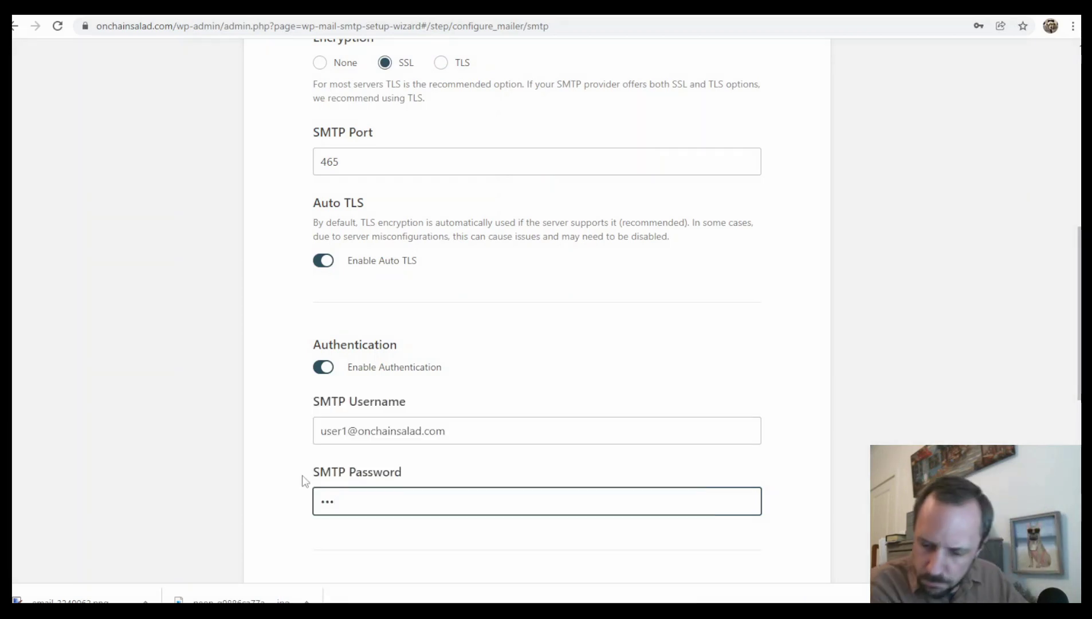
text(••)
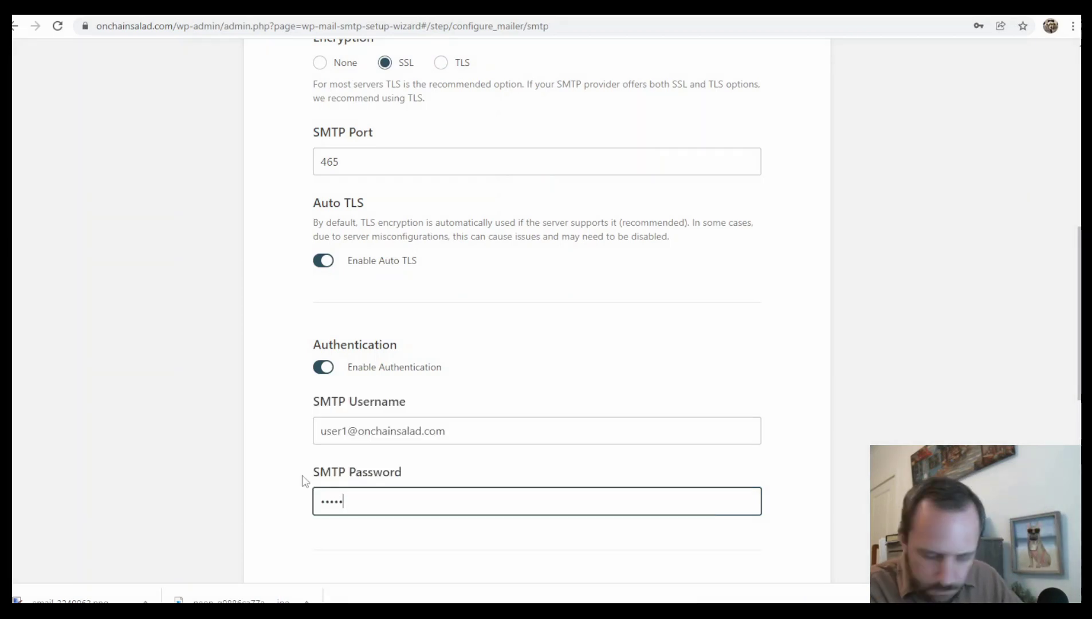
text(••••)
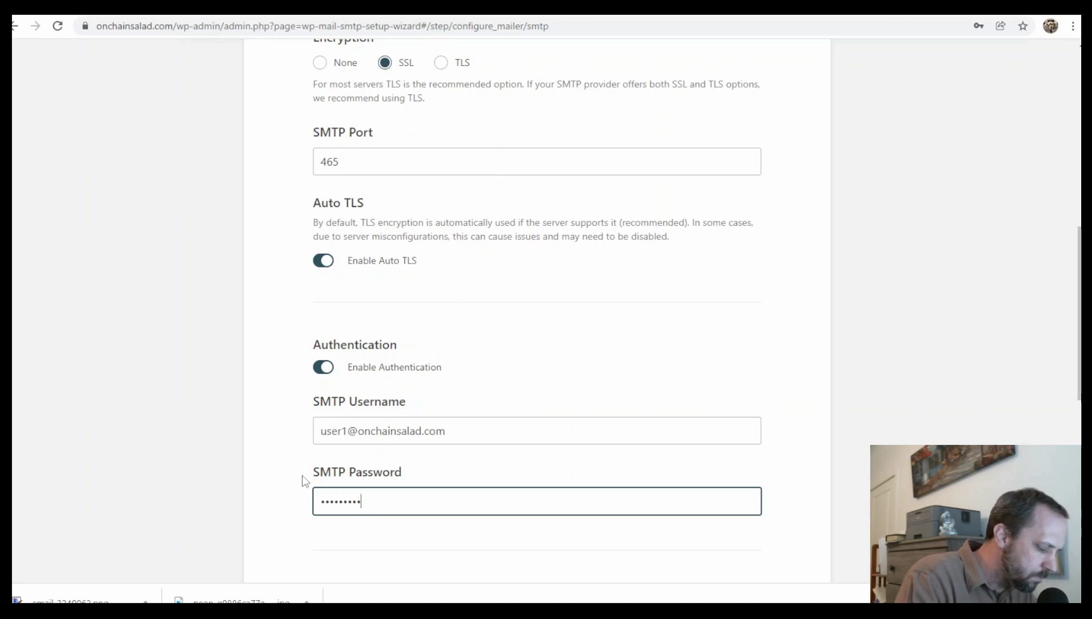
Step: Change the From Name to "Site name"
scroll(705, 405, down, 3)
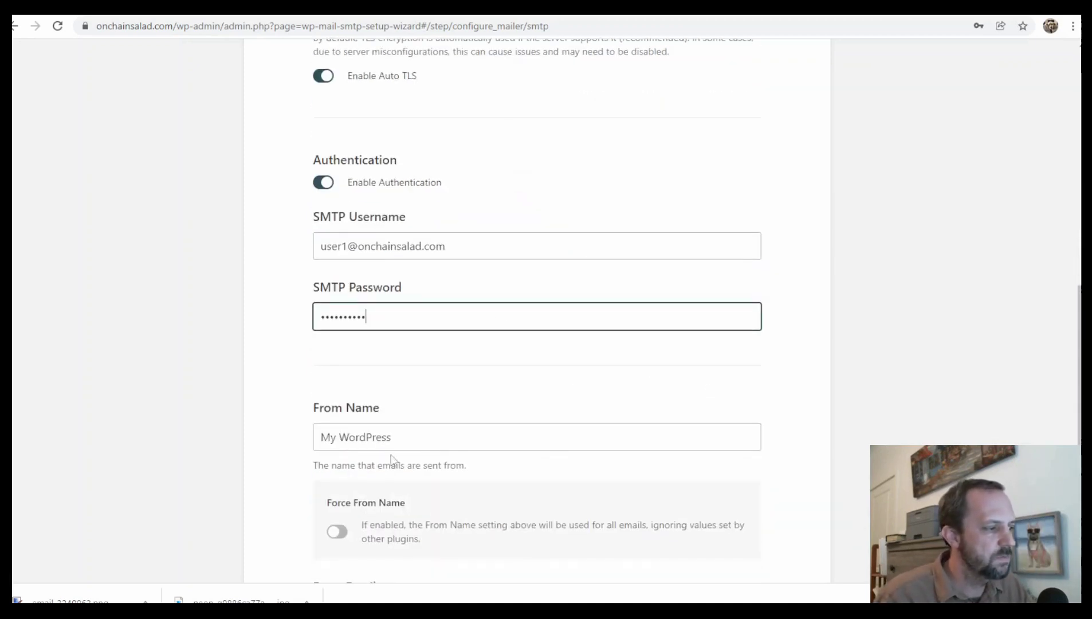
click(408, 434)
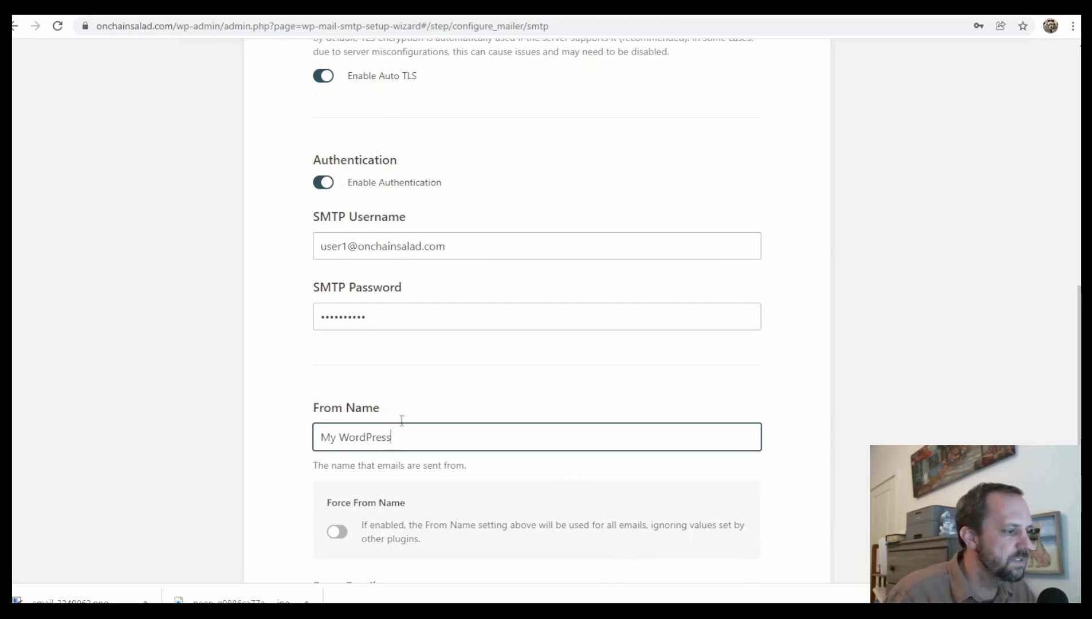
drag(396, 439, 344, 437)
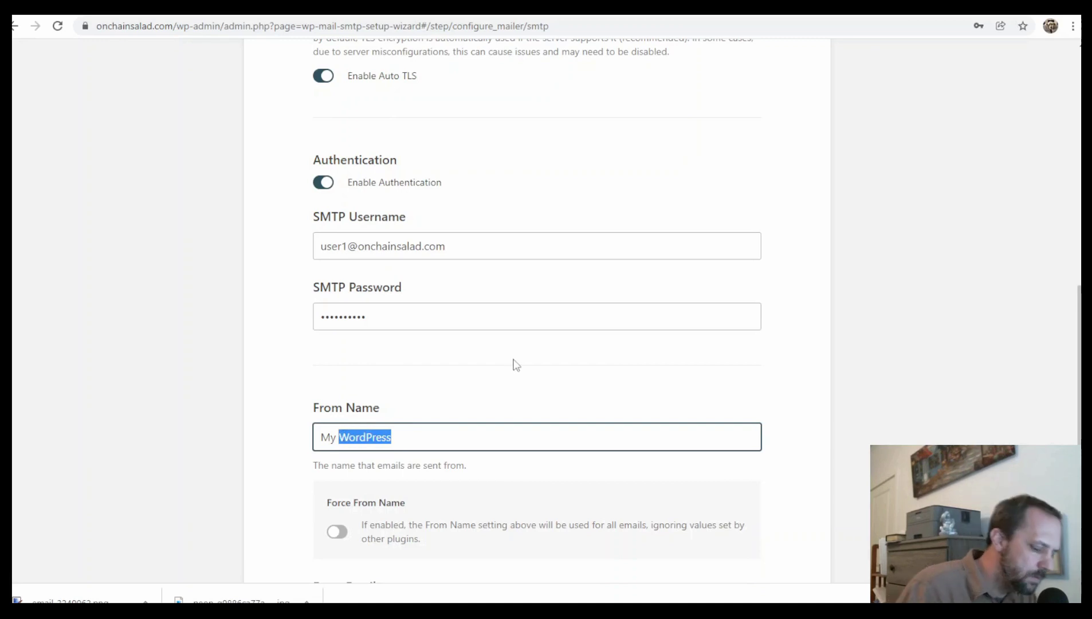
key(BackSpace)
key(BackSpace)
key(BackSpace)
key(BackSpace)
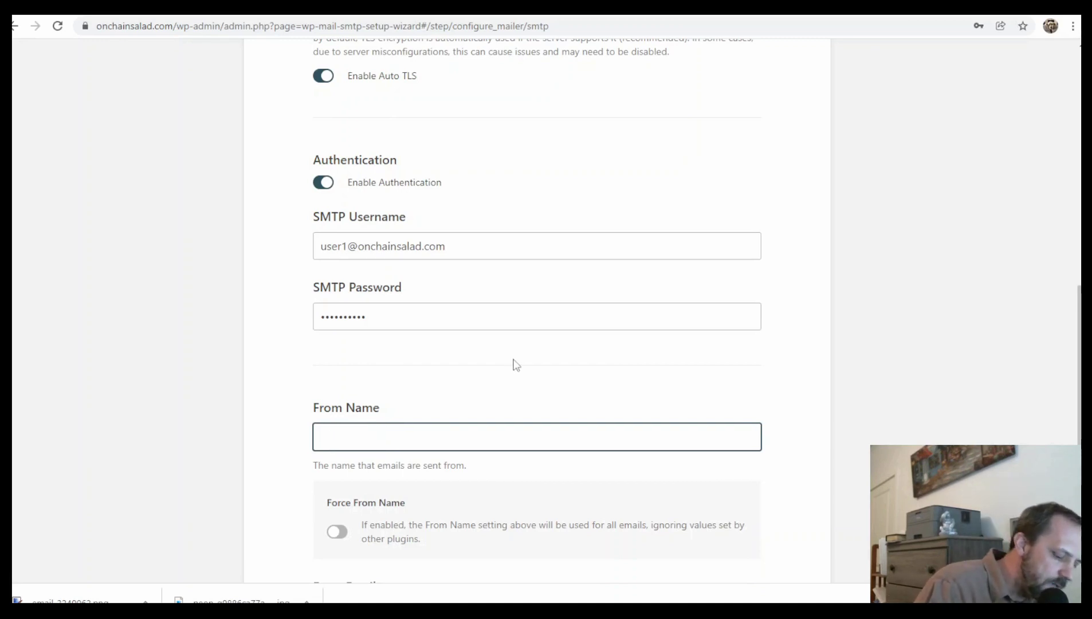
text(Sitem)
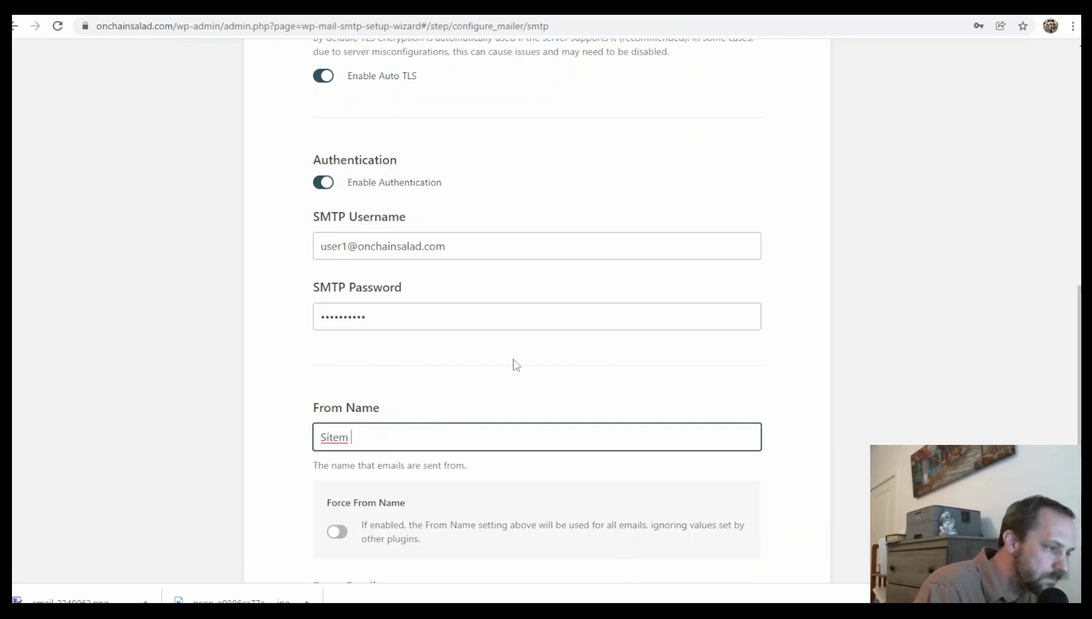
key(BackSpace)
key(BackSpace)
text(nam)
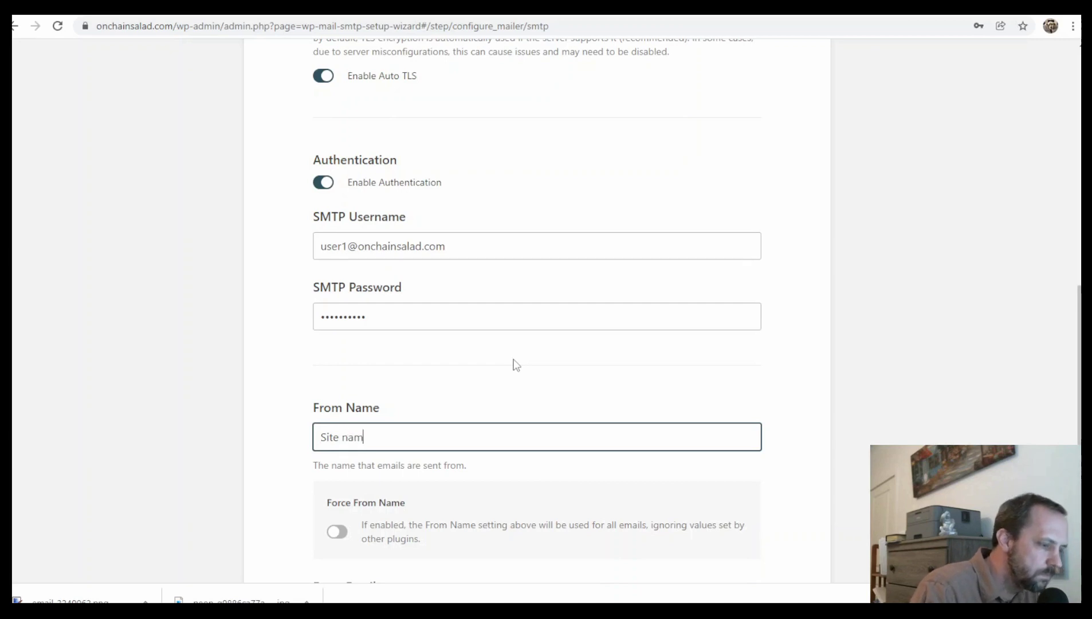
Step: Enable Force From Name and save the mailer settings with the SiteGround account's address as From Email
scroll(504, 361, down, 3)
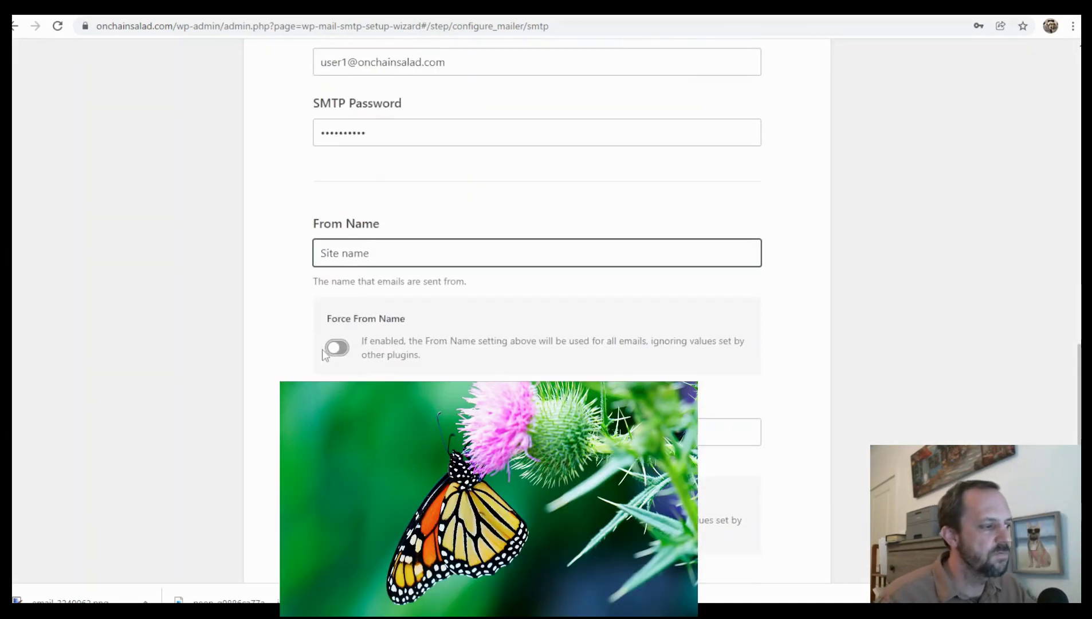
click(338, 349)
click(390, 432)
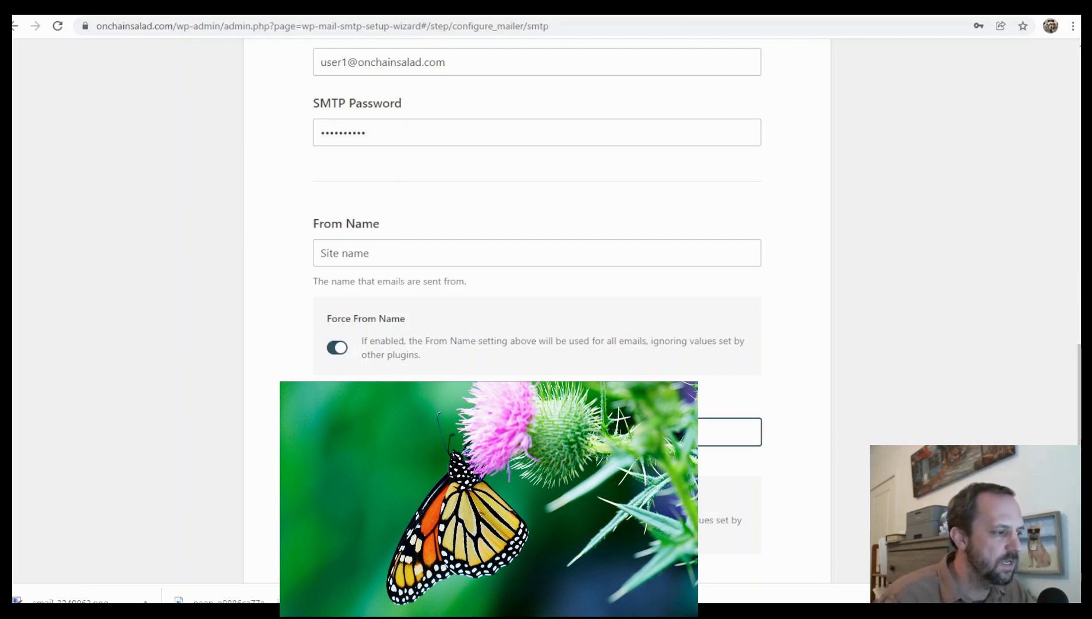
scroll(495, 378, up, 3)
scroll(490, 346, down, 3)
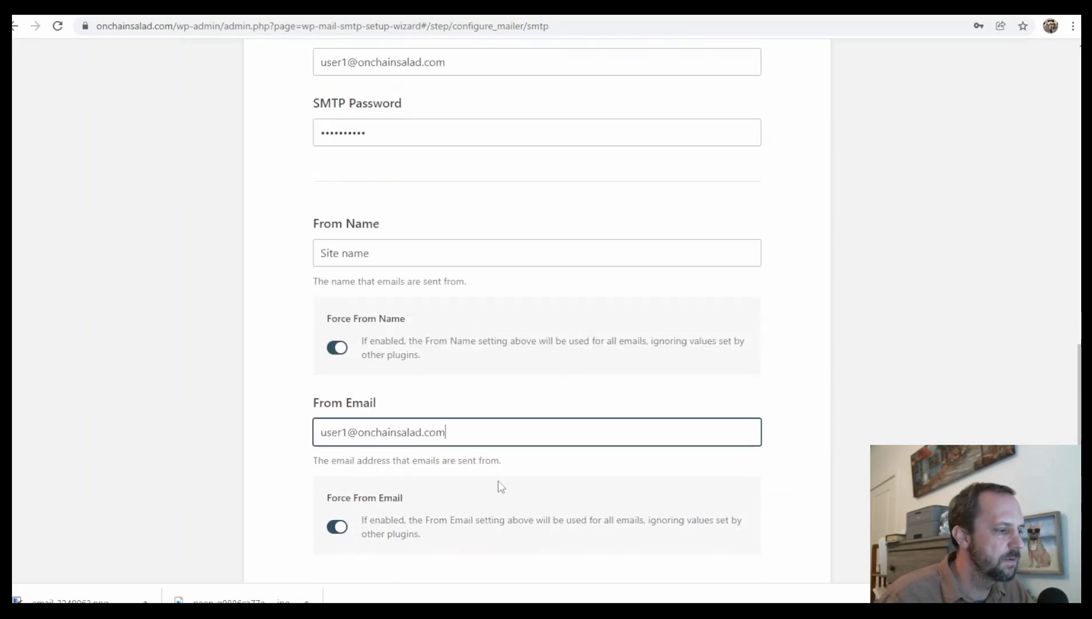
scroll(521, 414, down, 3)
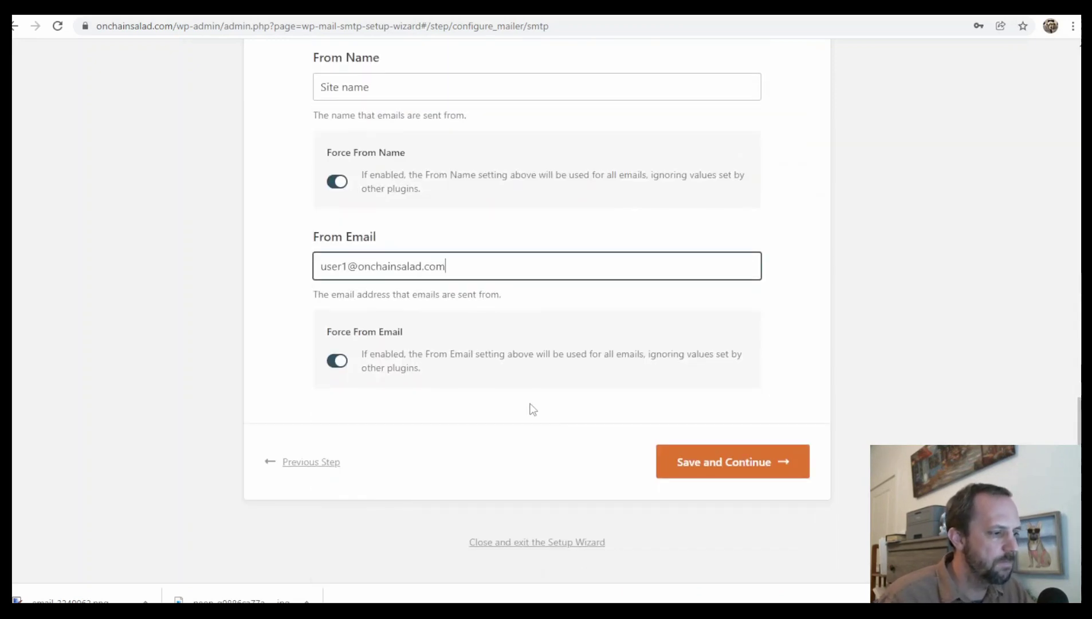
click(752, 469)
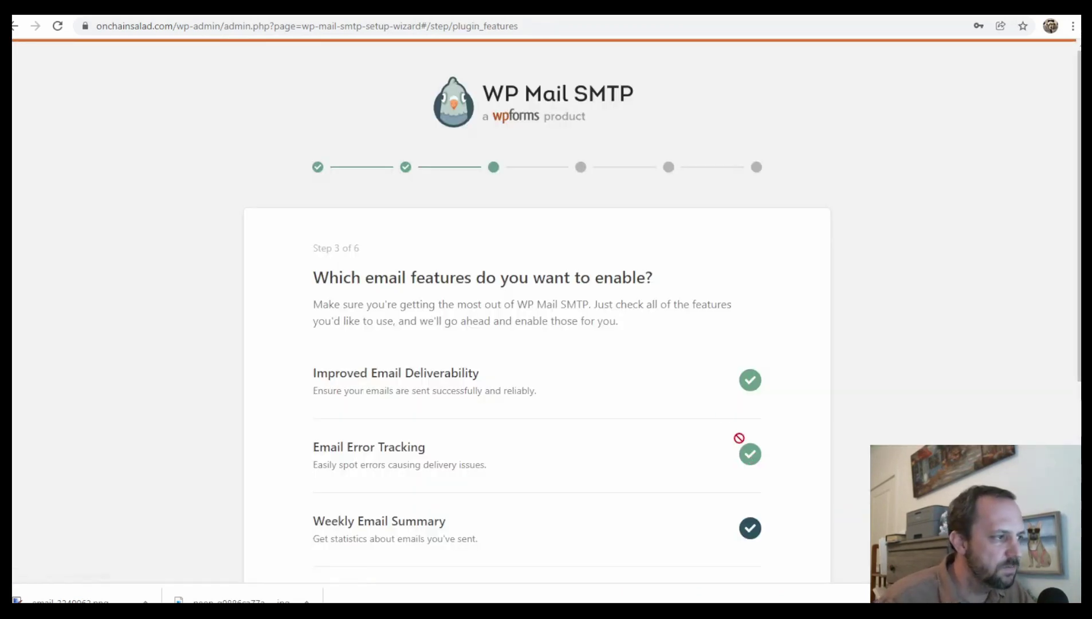
Step: Keep the default email features and skip both the Smart Recommendations and license key steps
scroll(644, 381, down, 3)
scroll(631, 459, down, 2)
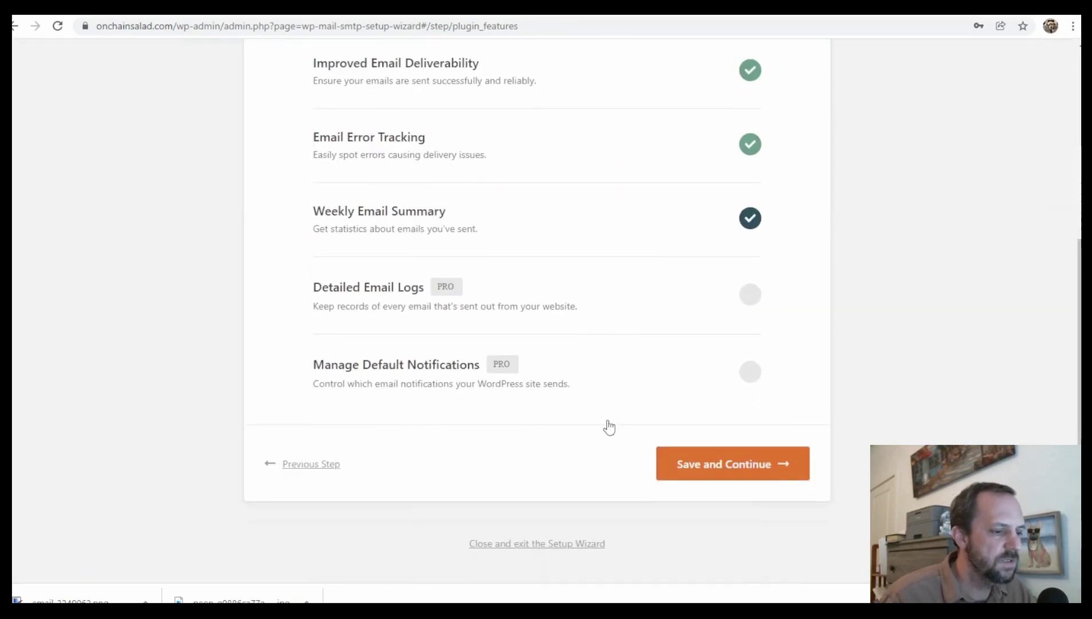
click(709, 464)
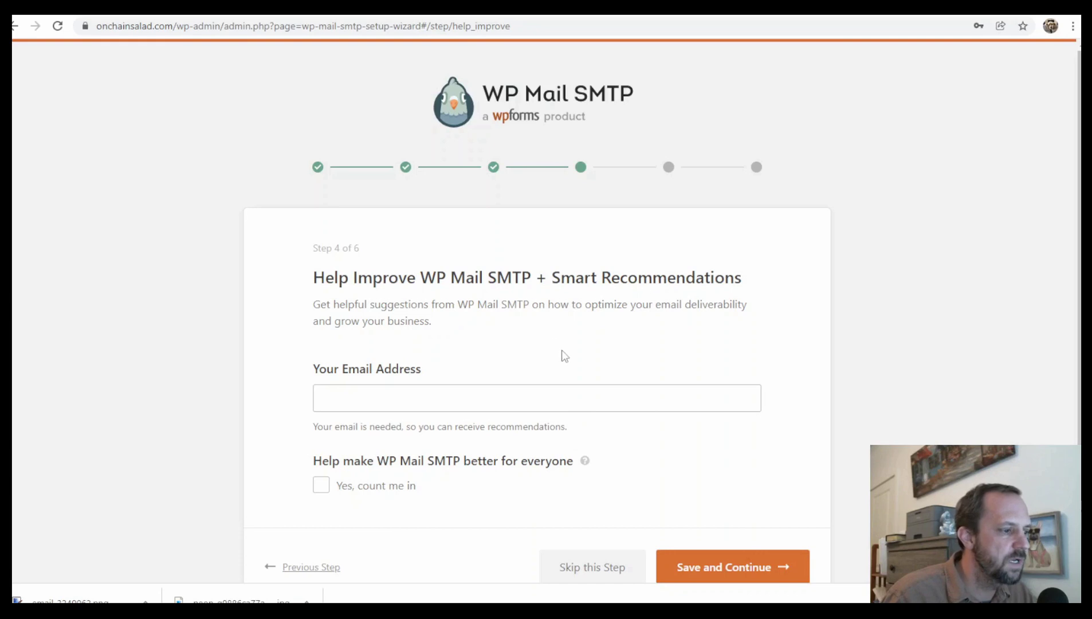
click(594, 568)
scroll(564, 351, down, 3)
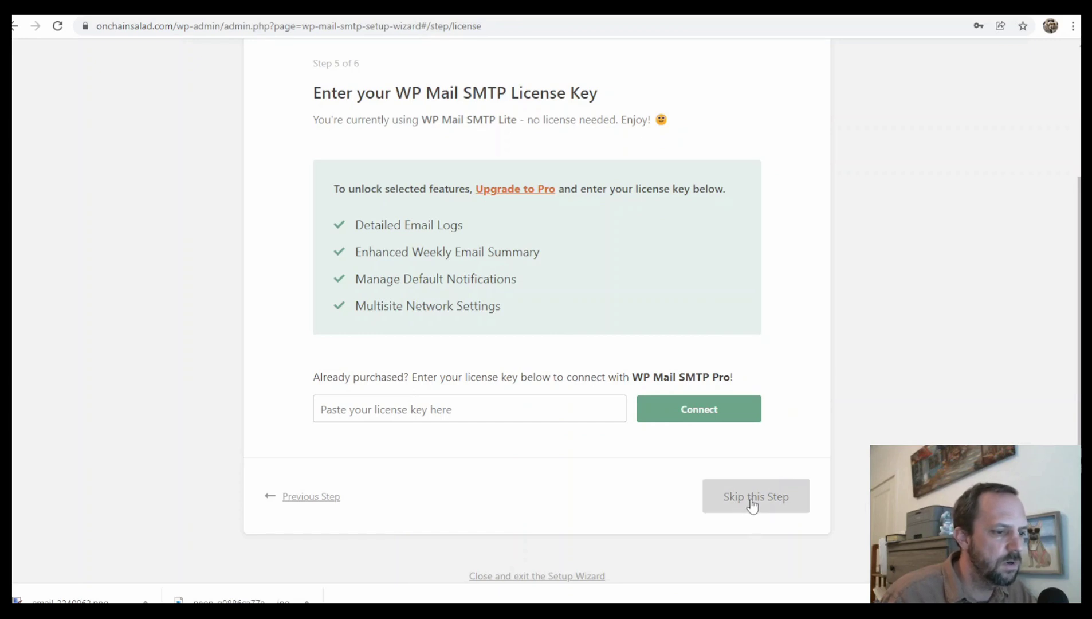
click(784, 500)
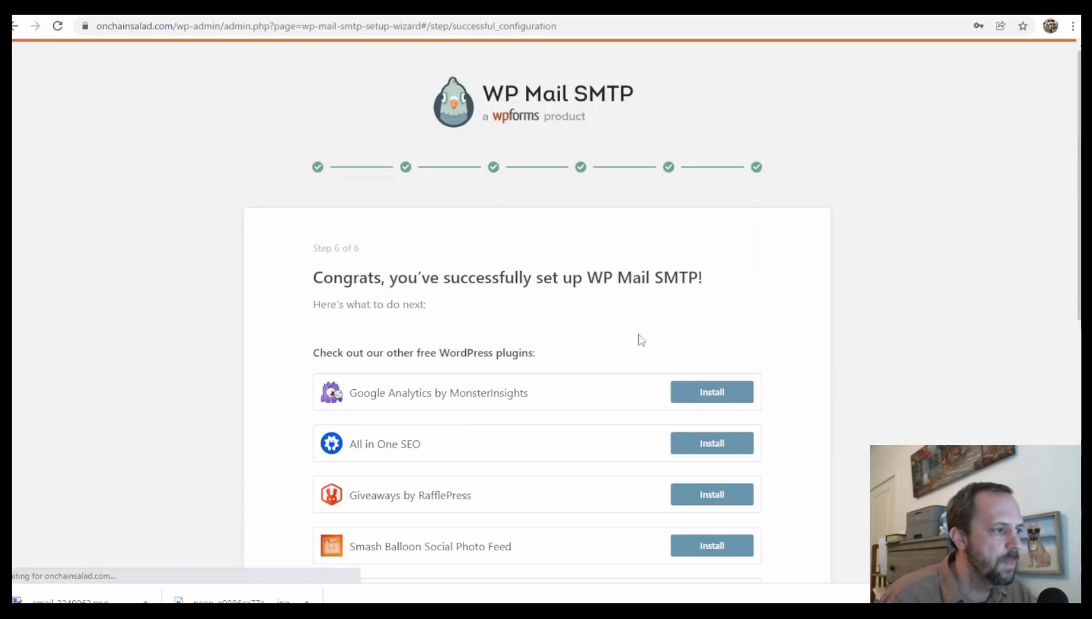
Step: Finish the WP Mail SMTP setup wizard without installing any suggested plugins or upgrading to Pro
drag(334, 277, 597, 287)
scroll(626, 283, down, 6)
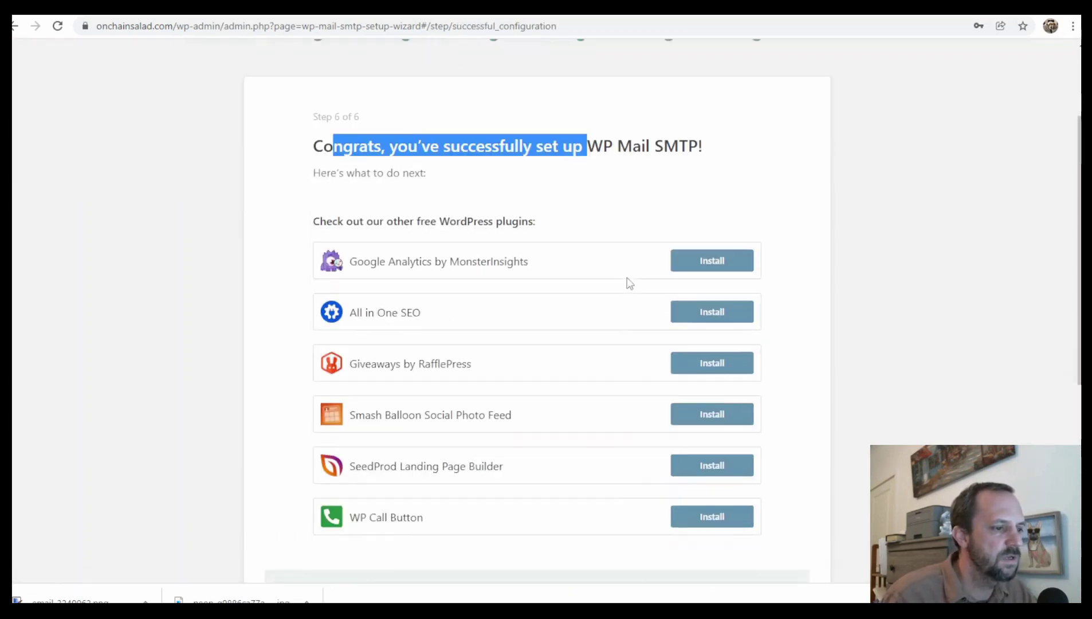
scroll(608, 401, down, 2)
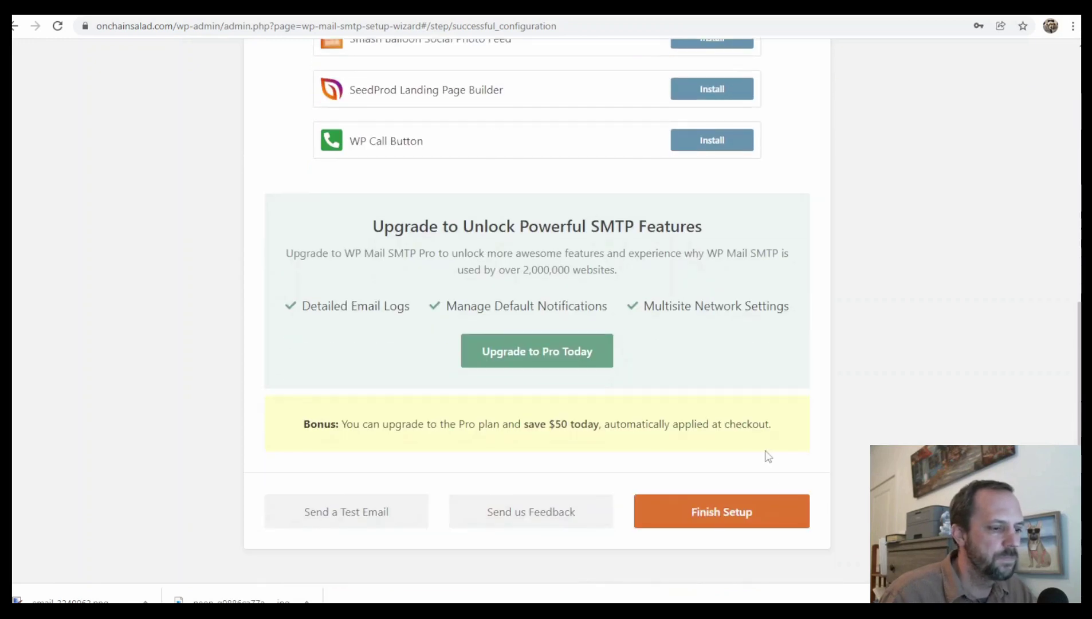
click(749, 517)
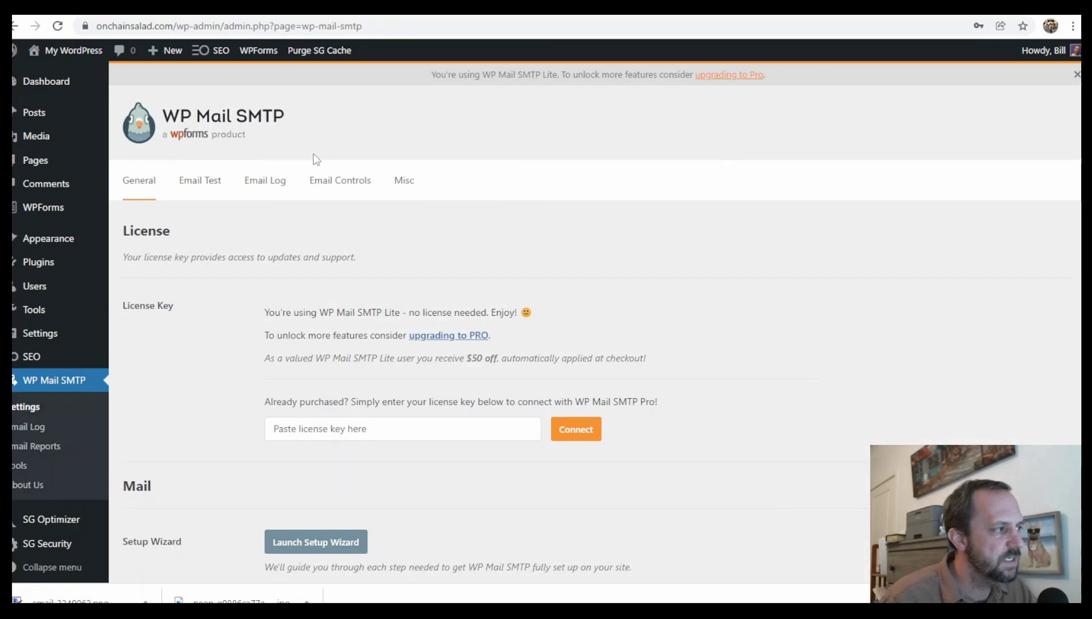
Step: Send an HTML test email to the prefilled account address and review the SPF and DMARC domain check results
click(201, 180)
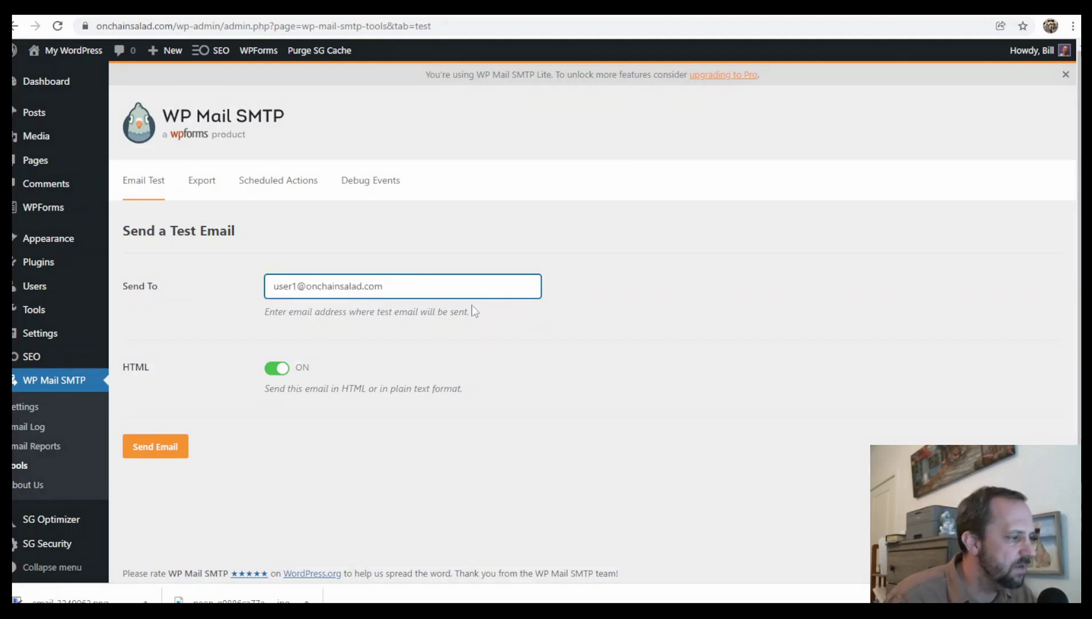
click(155, 446)
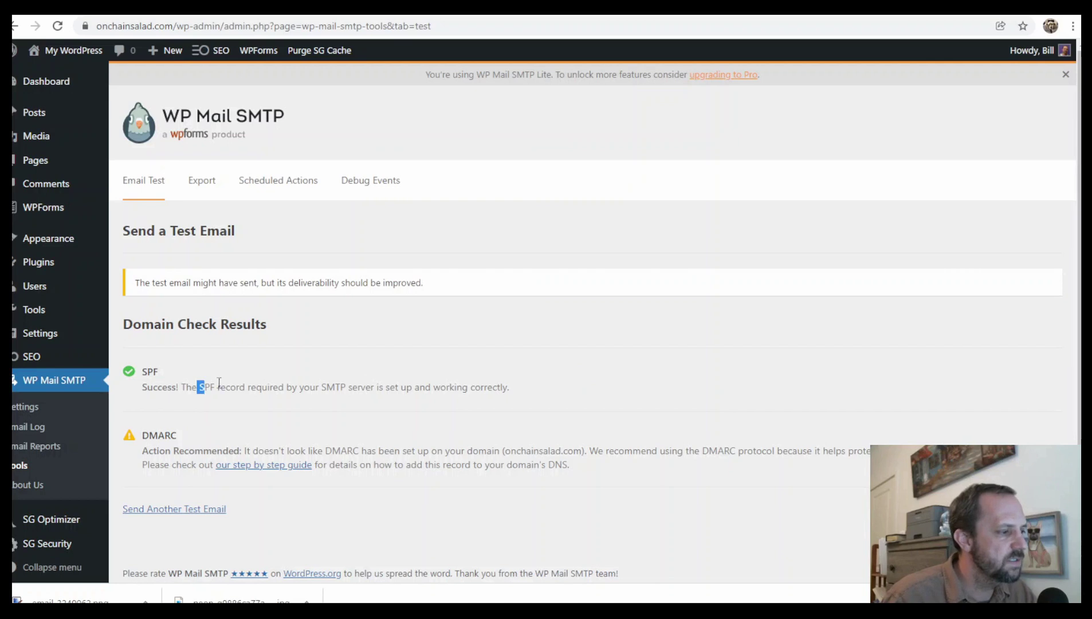
drag(219, 383, 462, 384)
click(463, 384)
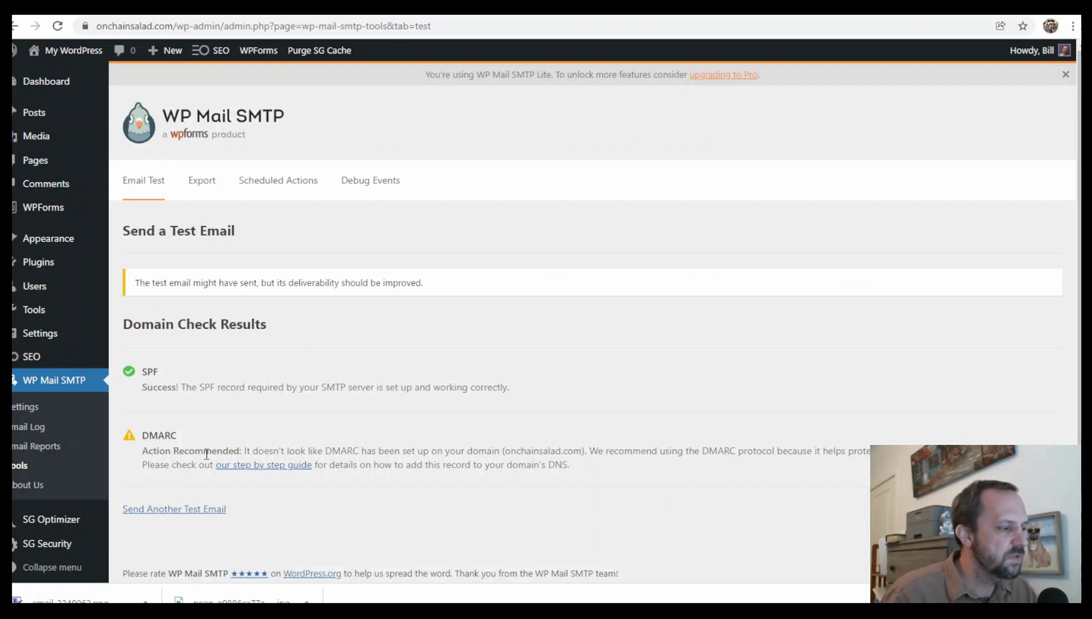
drag(172, 450, 619, 451)
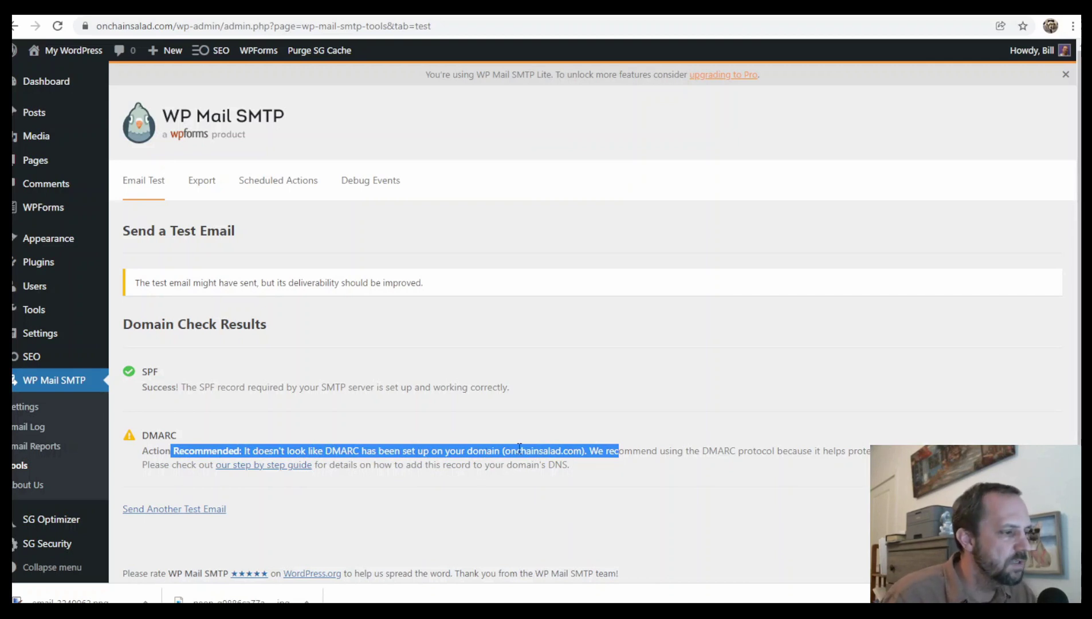
click(554, 444)
Step: Open the email account's webmail from SiteGround and read both WP Mail SMTP test messages in the inbox
click(321, 6)
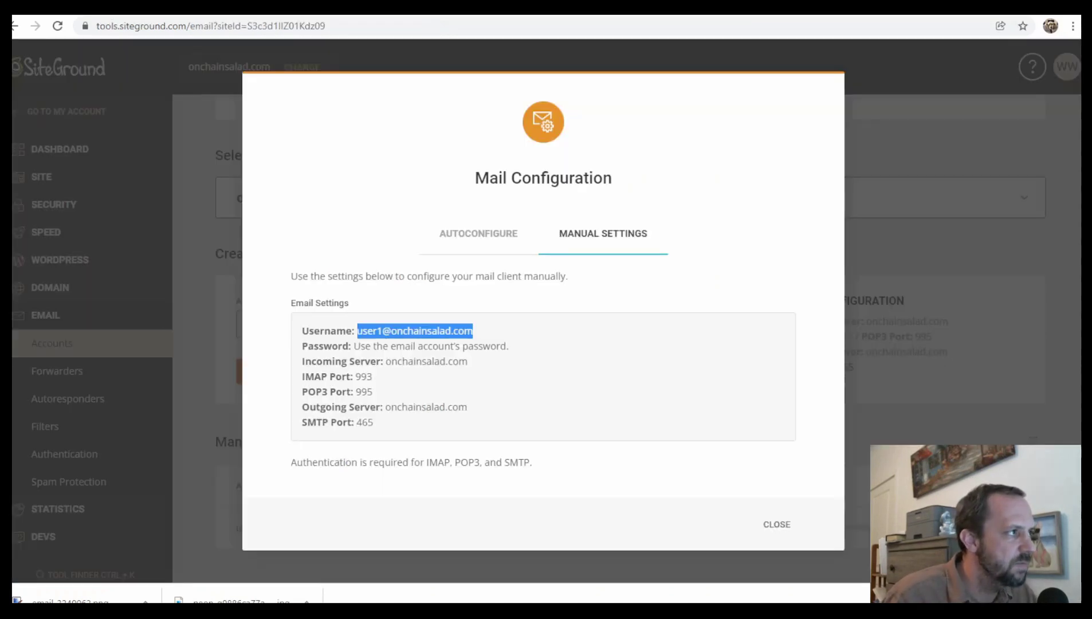
click(201, 173)
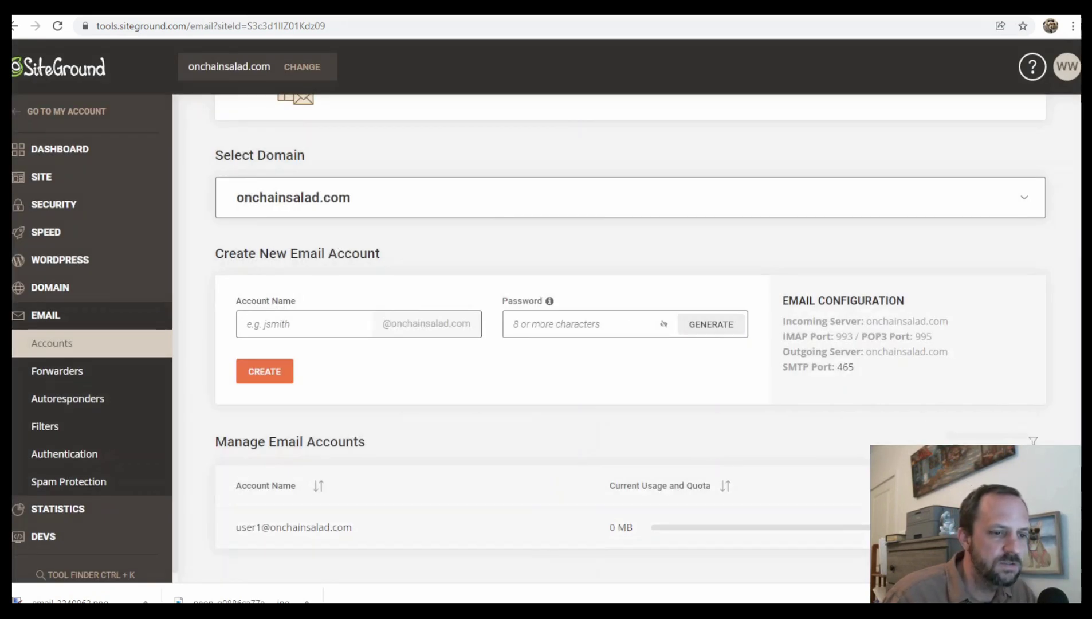
click(1026, 527)
click(936, 397)
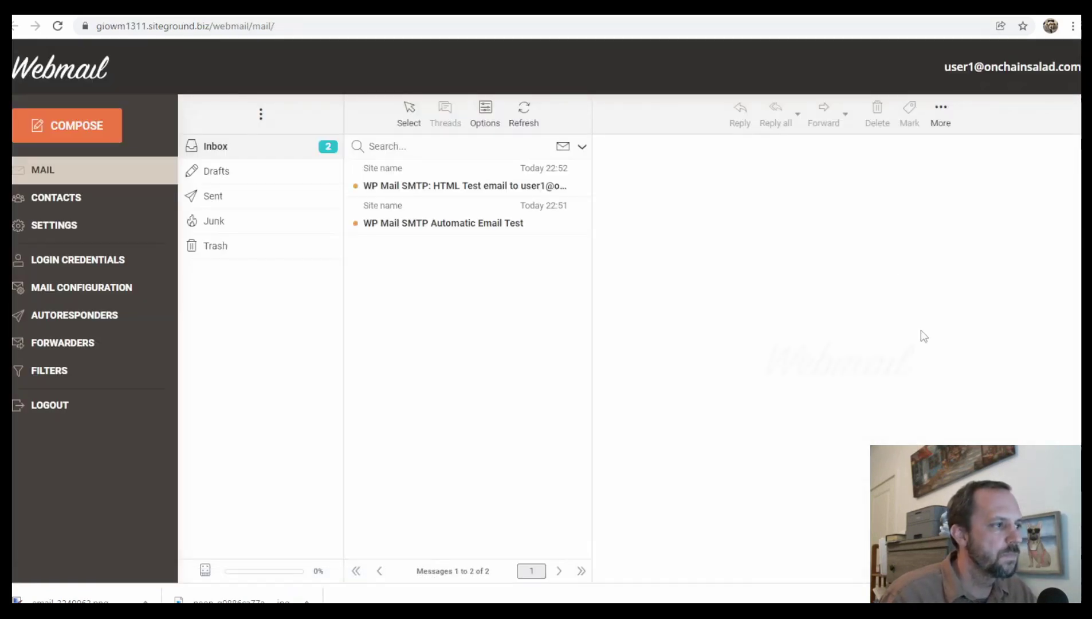
click(463, 224)
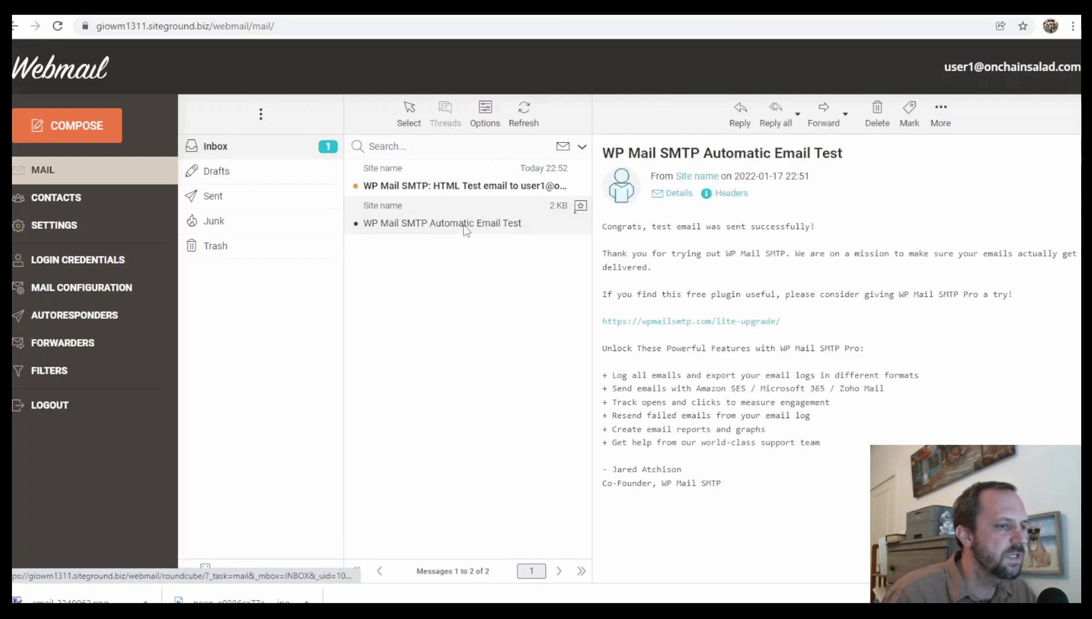
click(462, 188)
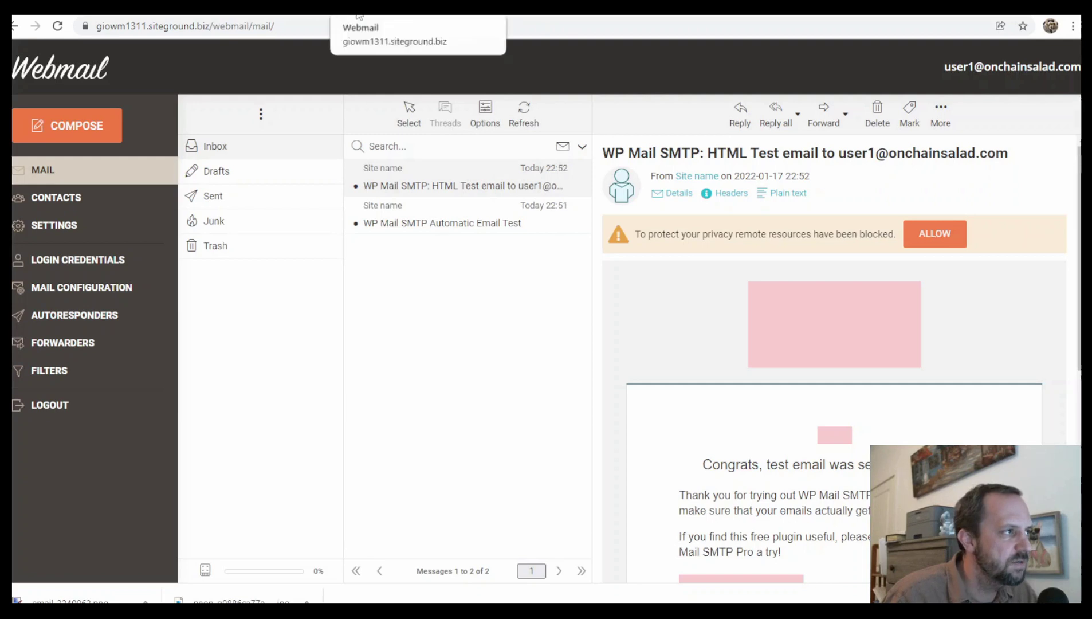
Step: Return to the WordPress admin and open the notification settings of the WPForms Contact Form
click(550, 7)
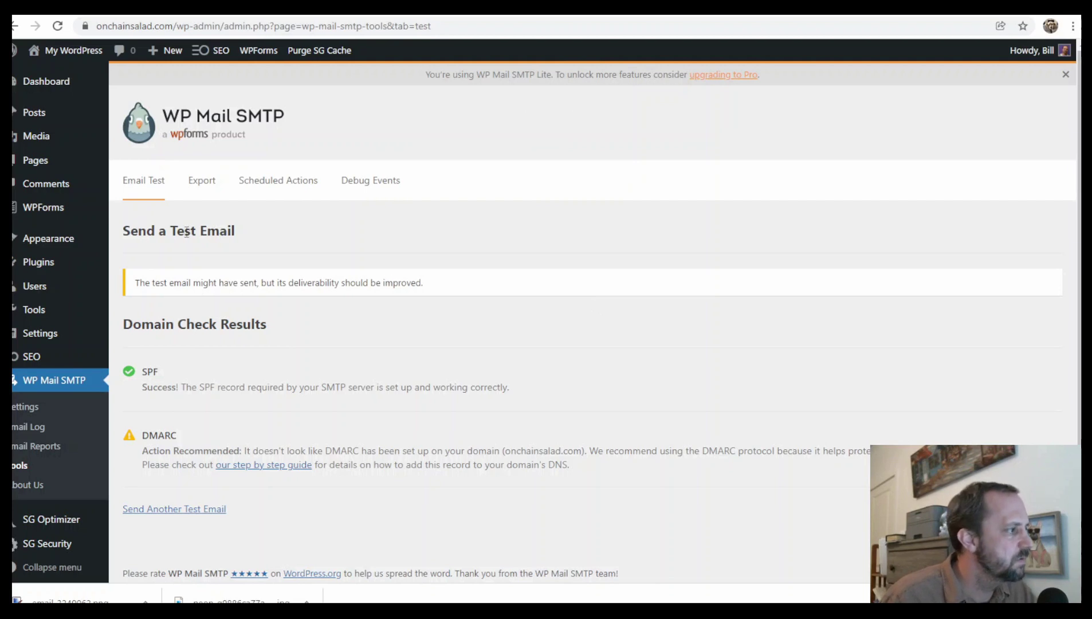
mouse_move(44, 213)
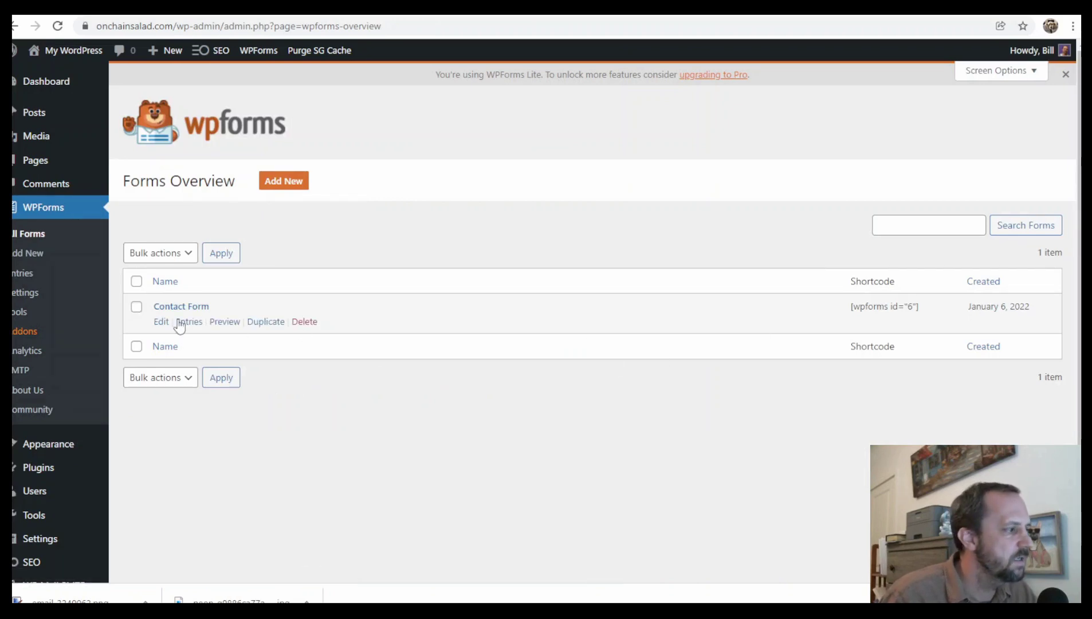
click(161, 321)
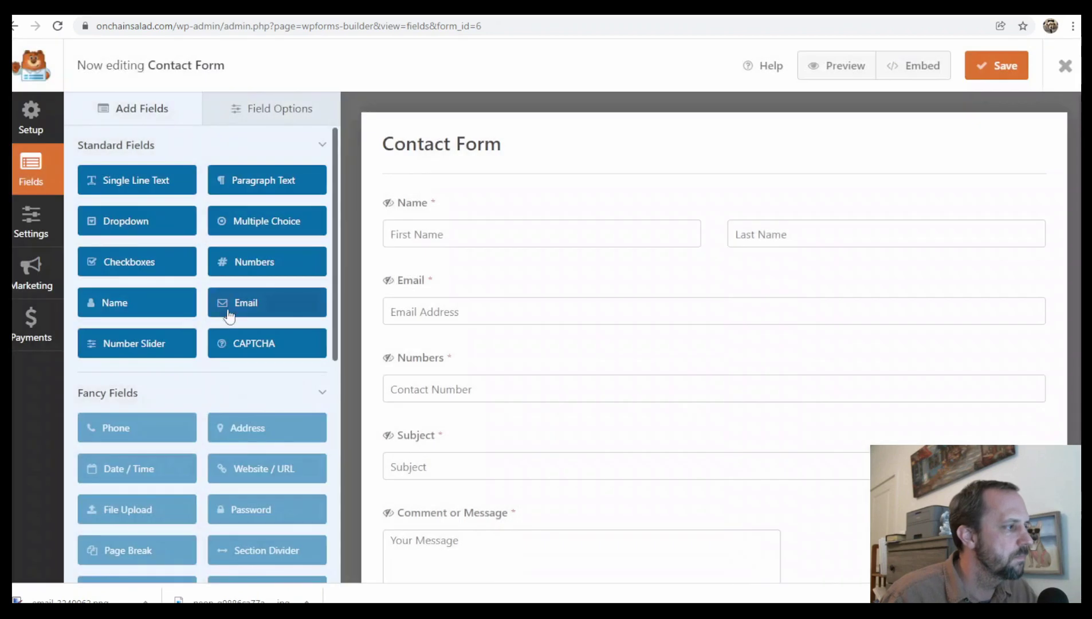
click(31, 221)
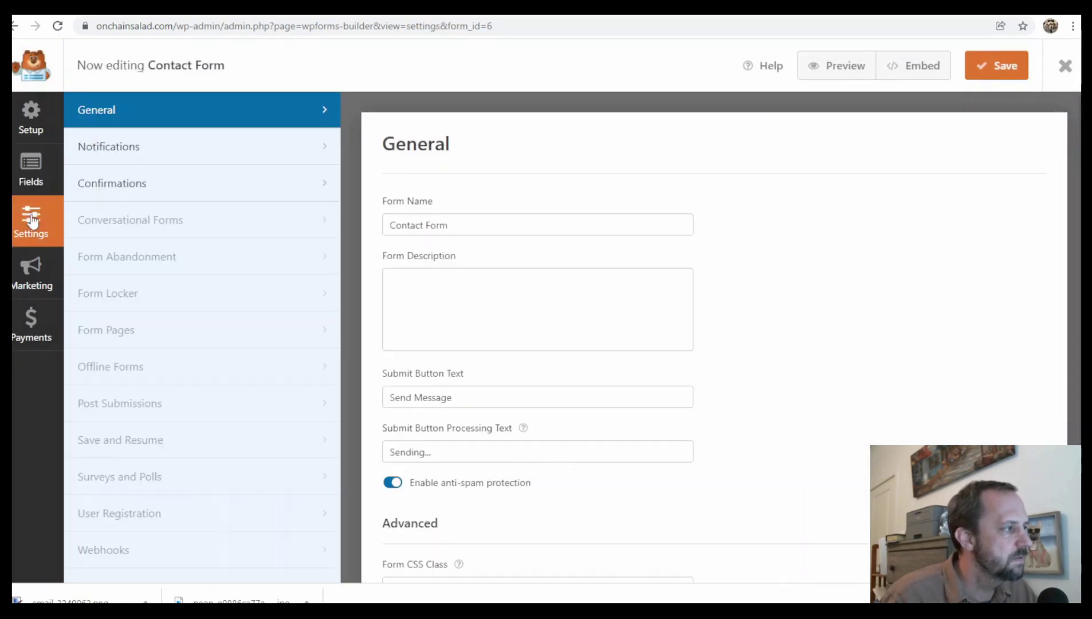
click(127, 147)
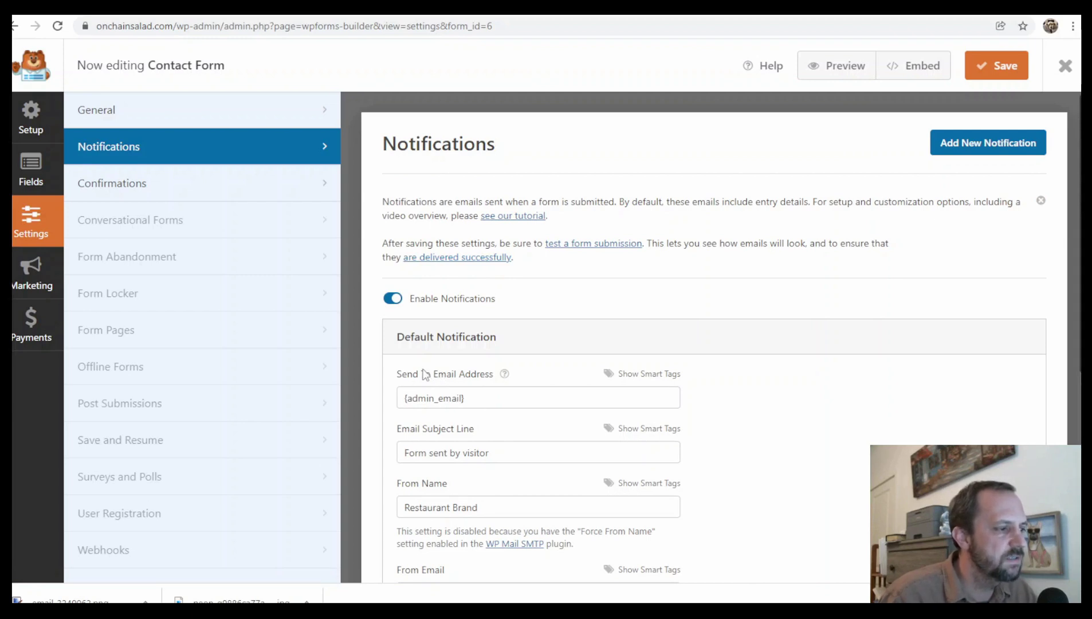
Step: Add the SiteGround account's email address after {admin_email} as a second recipient of the default notification
click(486, 399)
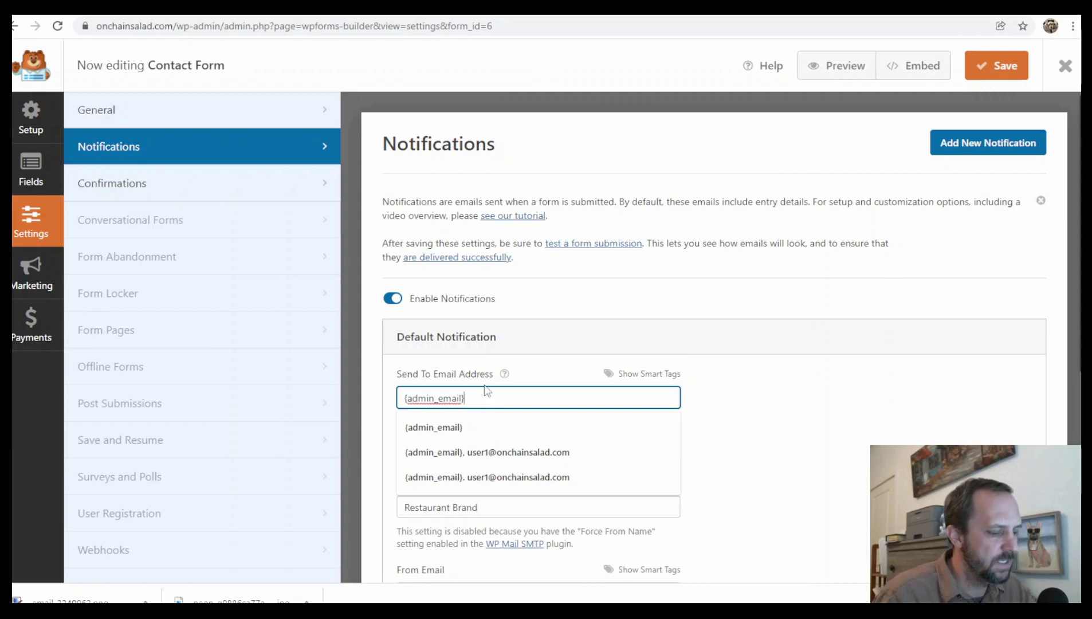
text(,)
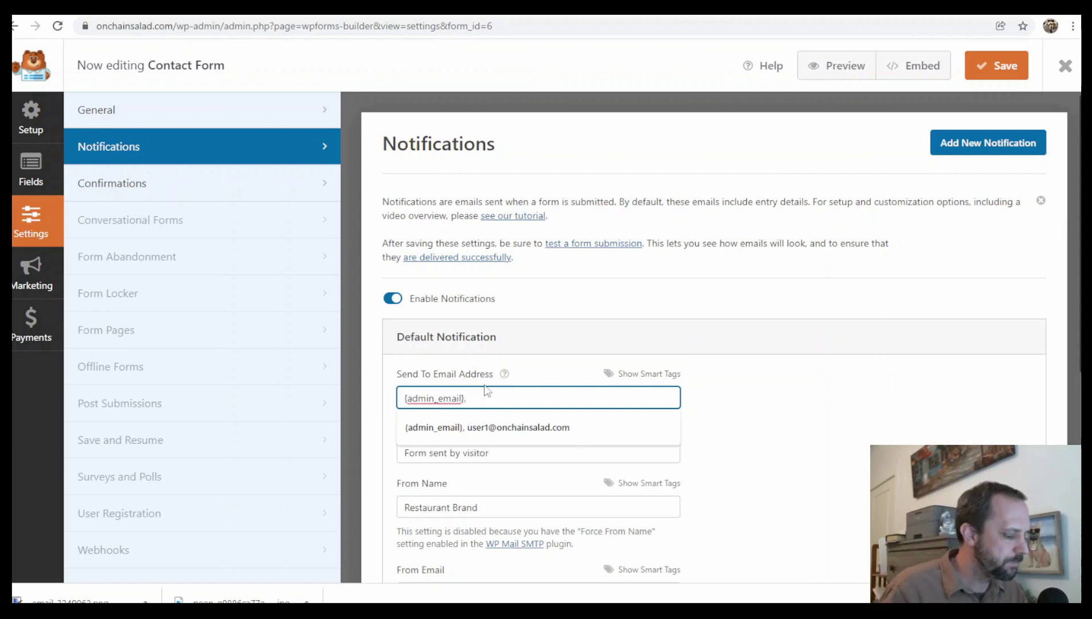
key(Down)
key(Return)
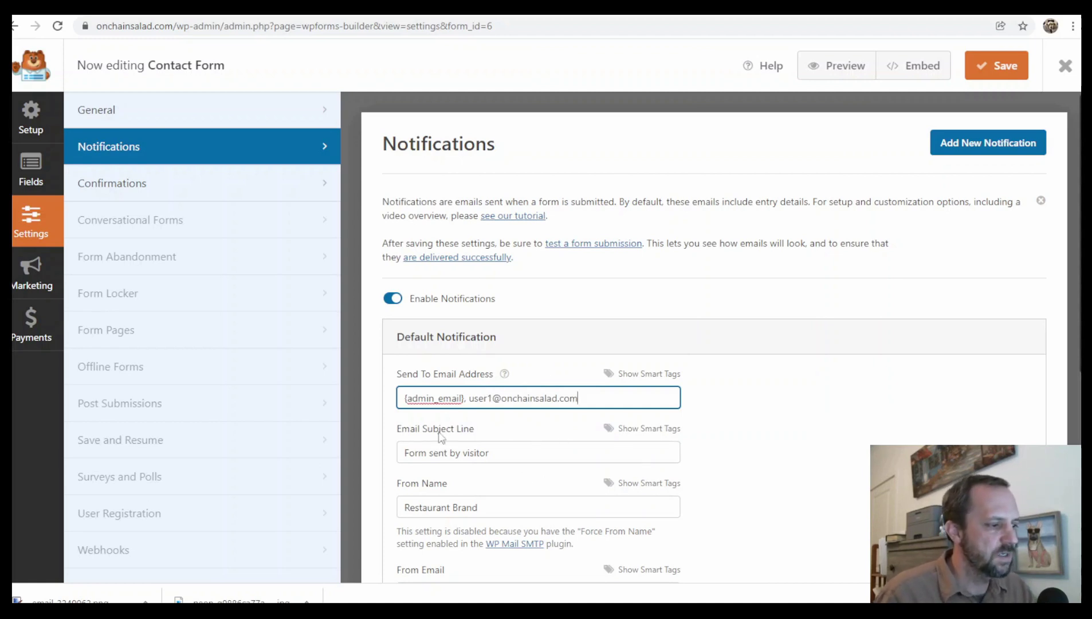
Step: Review the notification's subject line, From Name, From Email, Reply-To and message settings, including the Force From Name and Force From Email notes
drag(503, 454, 406, 452)
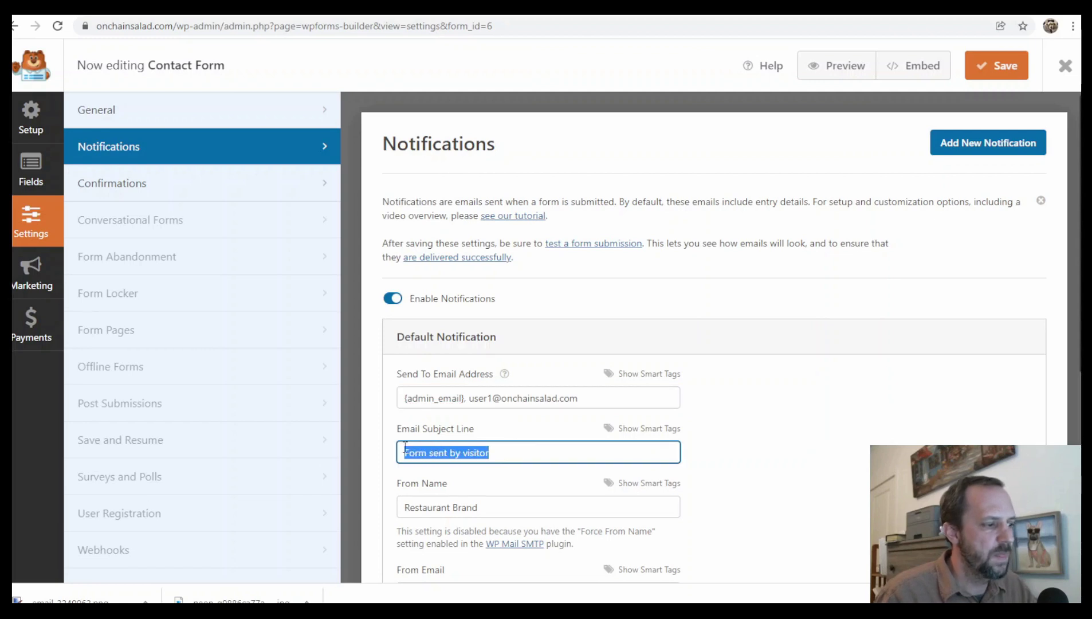
click(433, 455)
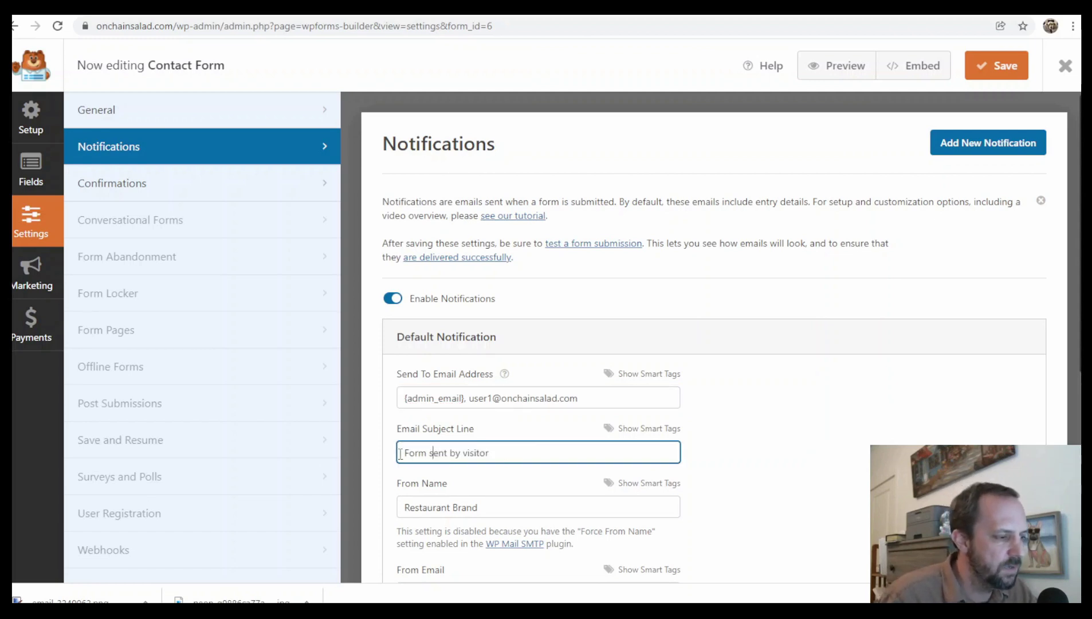
drag(409, 454, 551, 455)
scroll(542, 462, down, 3)
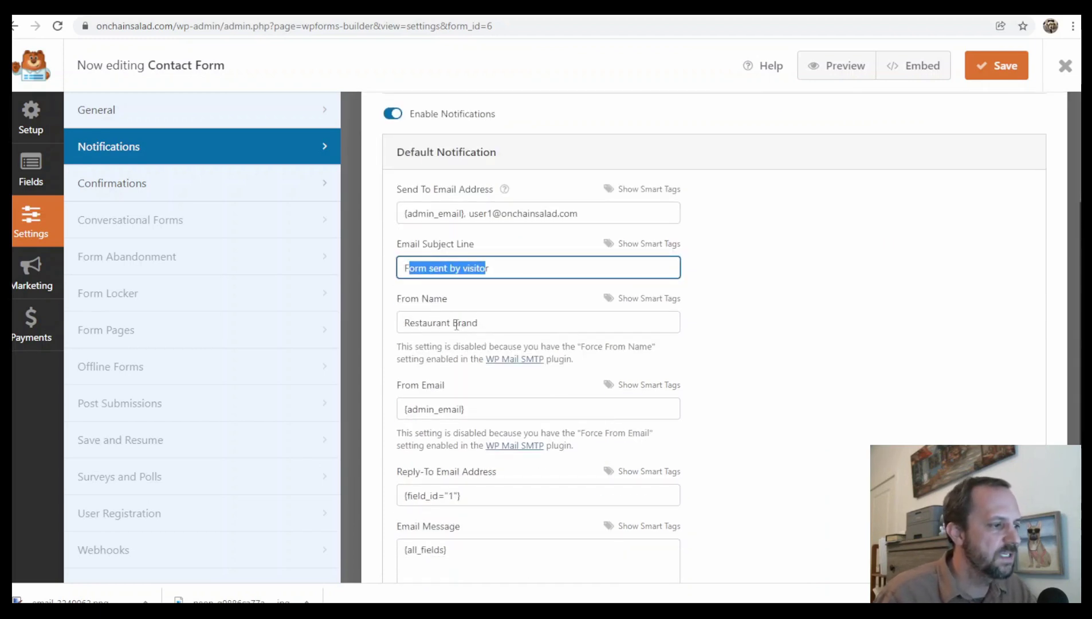
drag(591, 348, 648, 347)
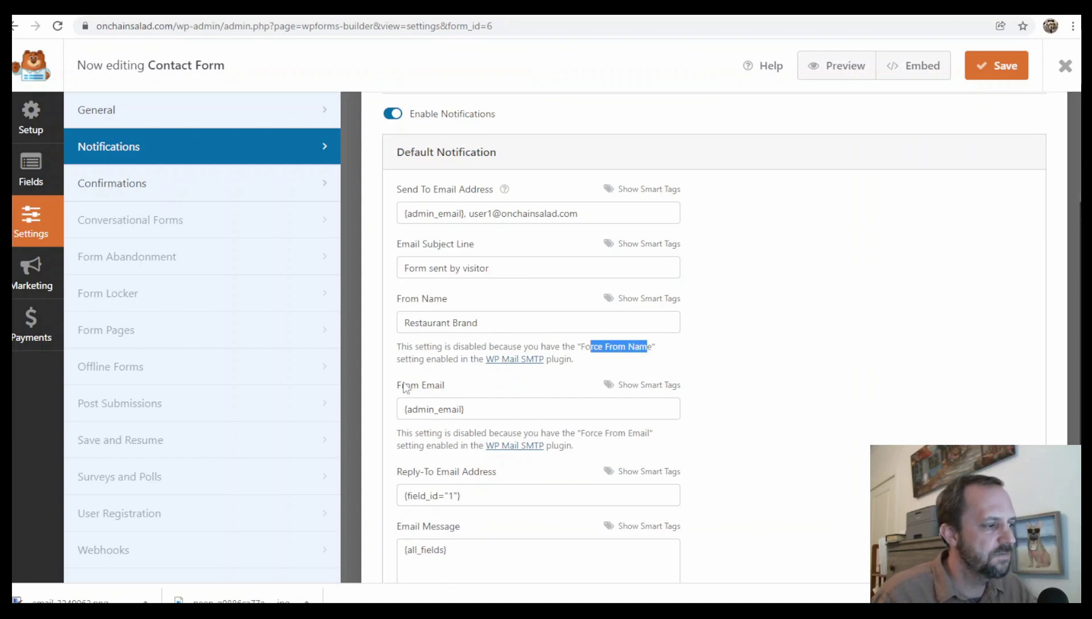
drag(402, 386, 440, 386)
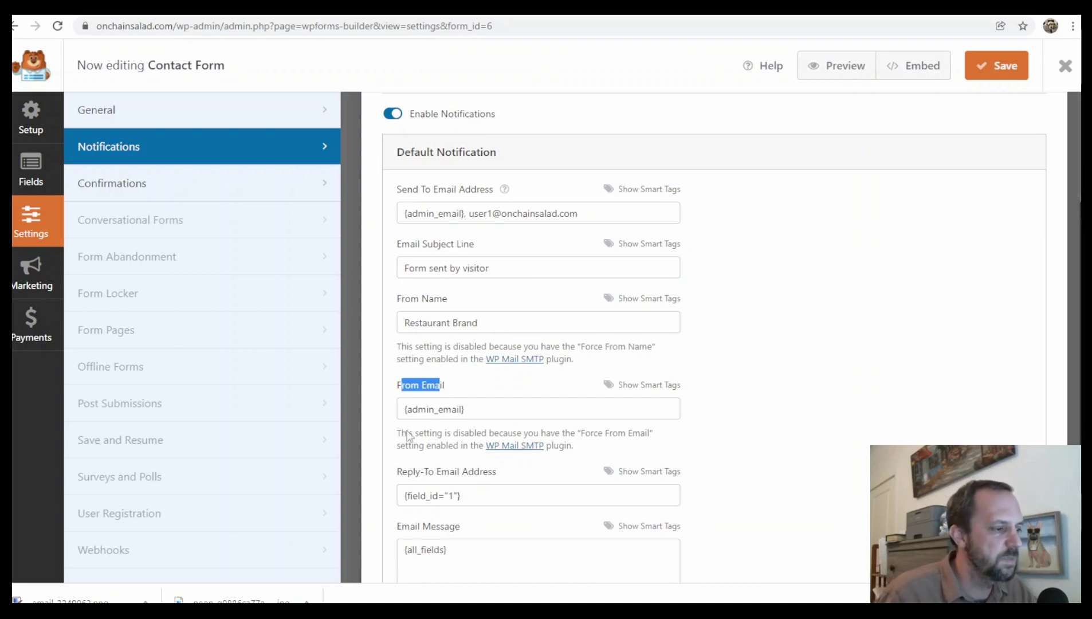
drag(408, 435, 634, 439)
click(634, 438)
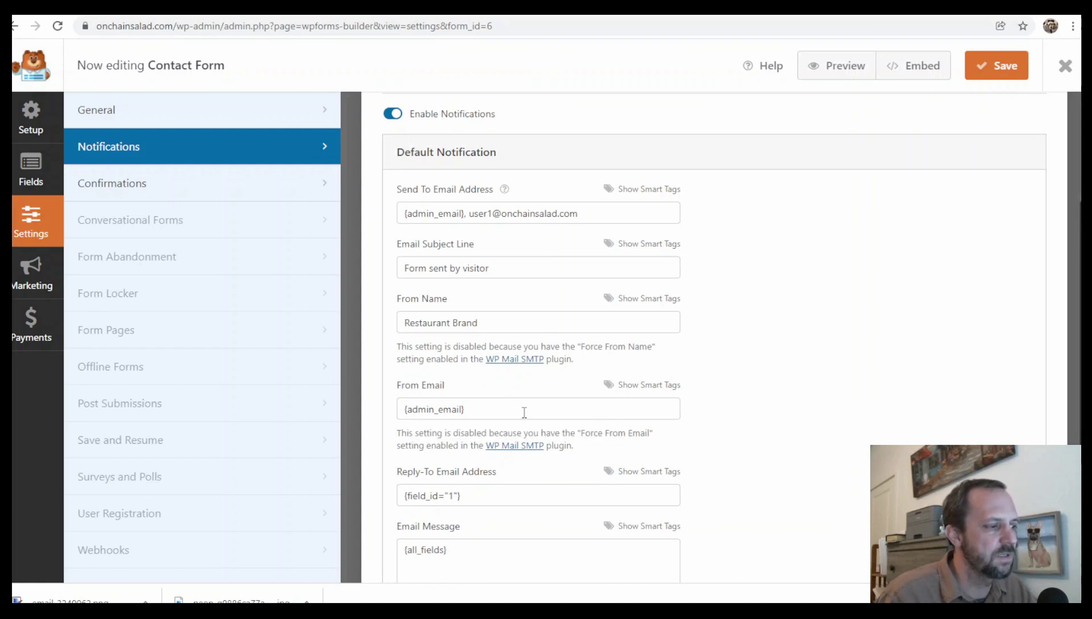
click(495, 325)
click(480, 415)
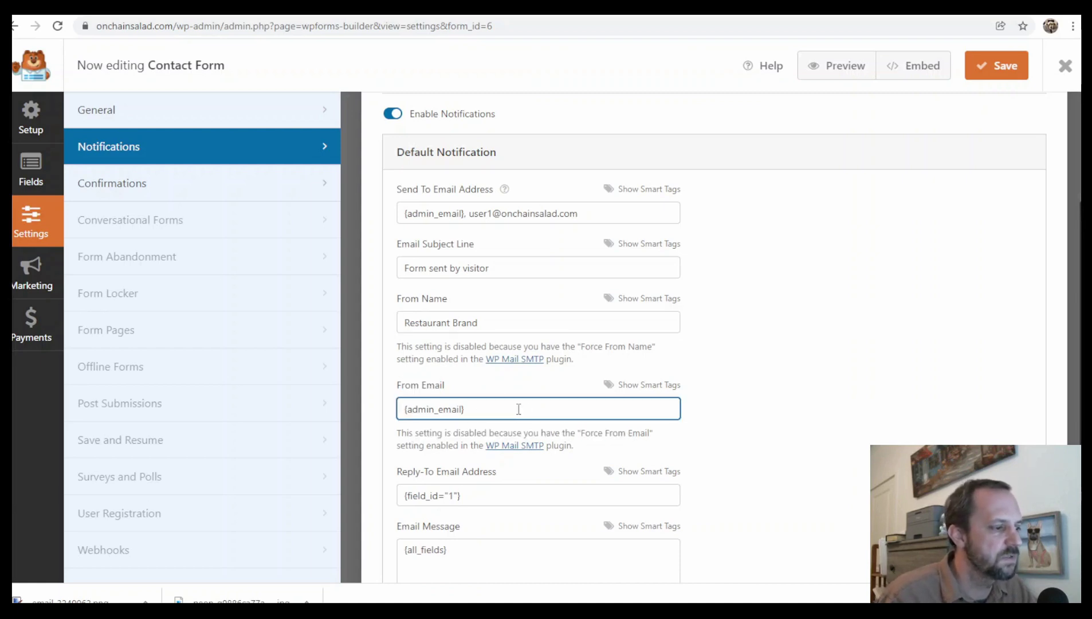
scroll(770, 473, down, 3)
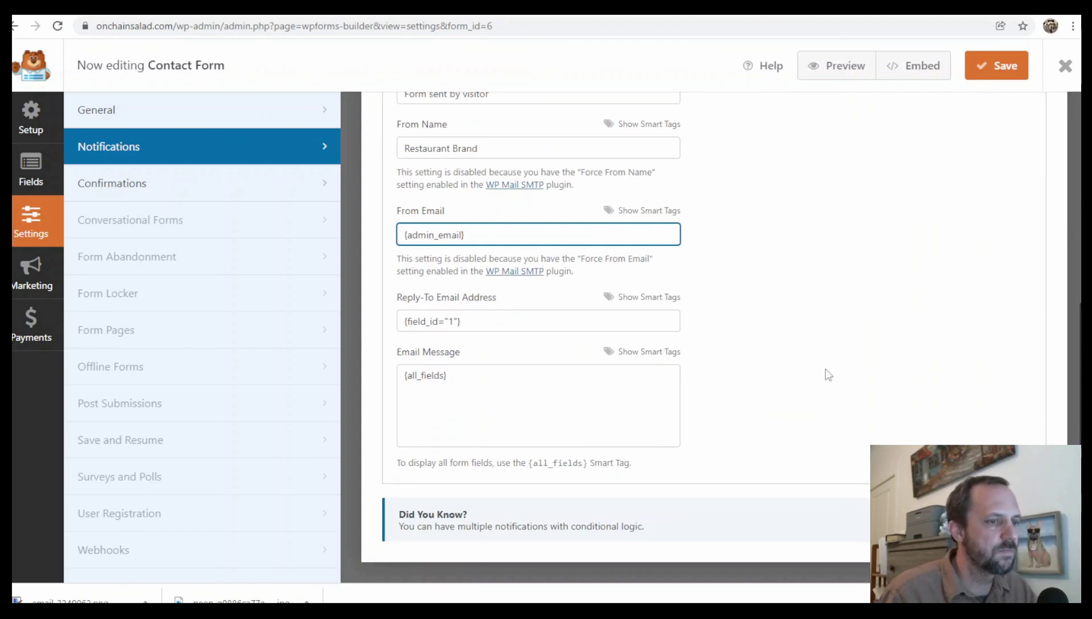
scroll(820, 363, up, 3)
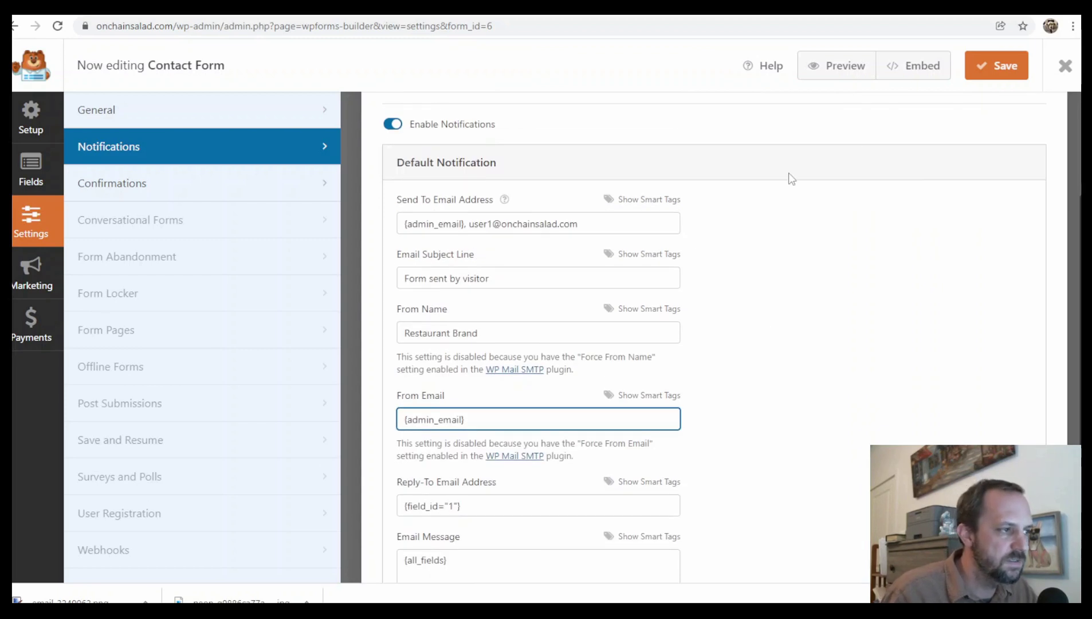
Step: Save the Contact Form's notification changes and open the form on the live site's Contact page
click(998, 66)
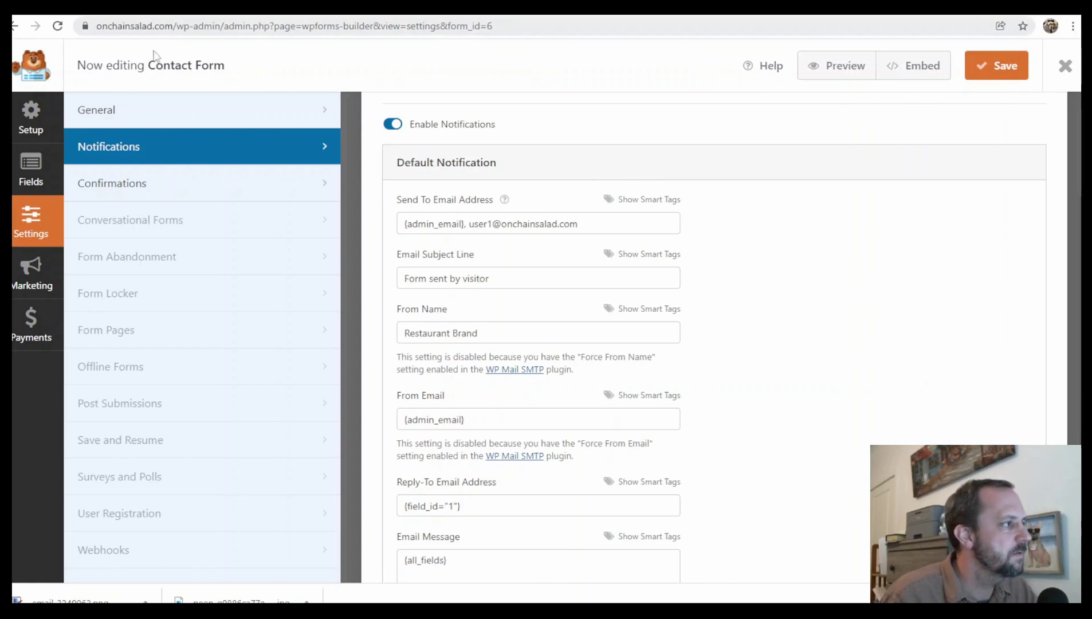
click(1066, 66)
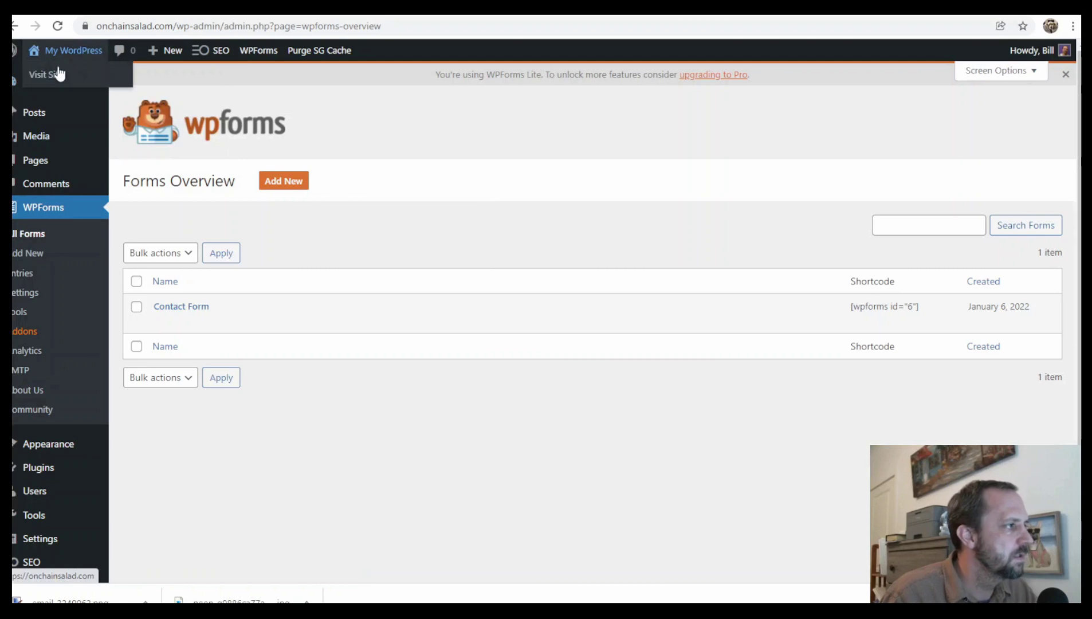
click(51, 79)
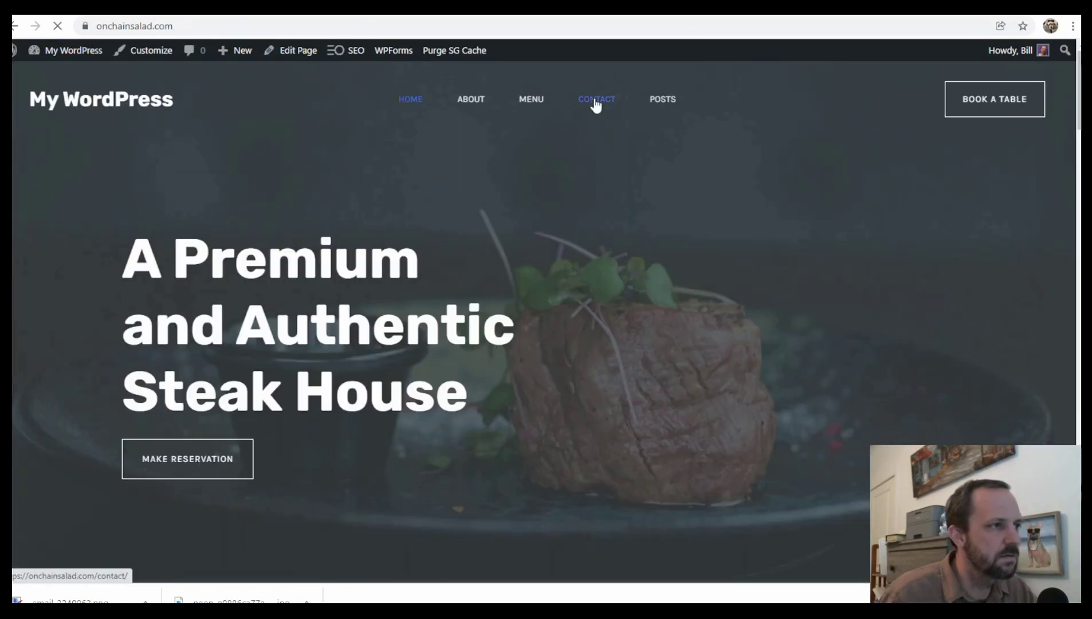
click(597, 99)
scroll(690, 353, down, 5)
Step: Enter asdf as first and last name on the live contact form, plus a dummy email address and contact number
click(661, 292)
text(asdf)
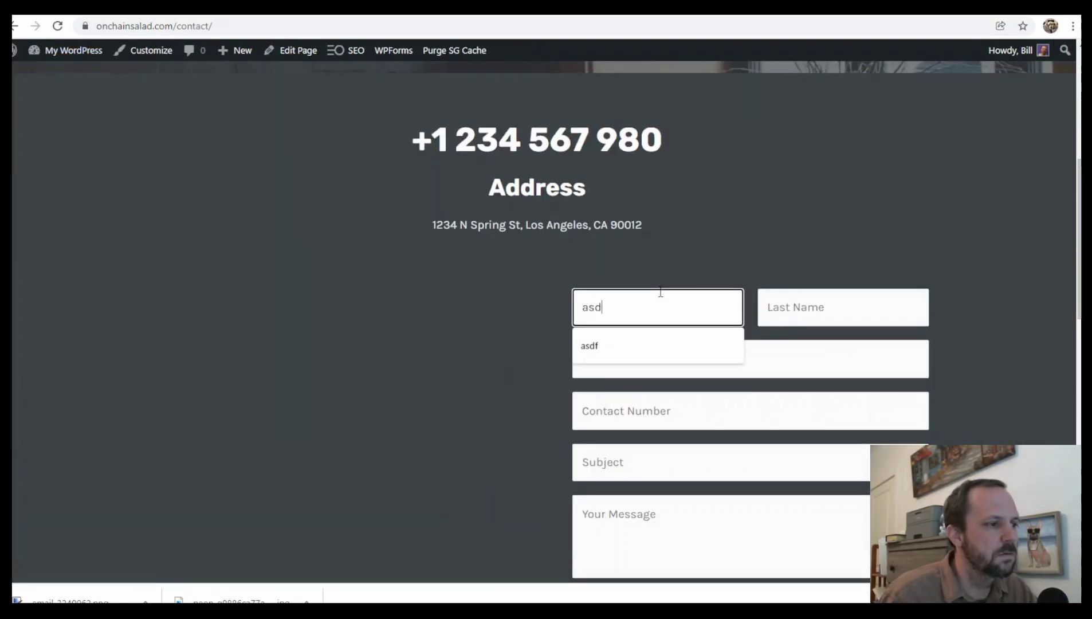
click(853, 312)
text(asdf)
click(659, 356)
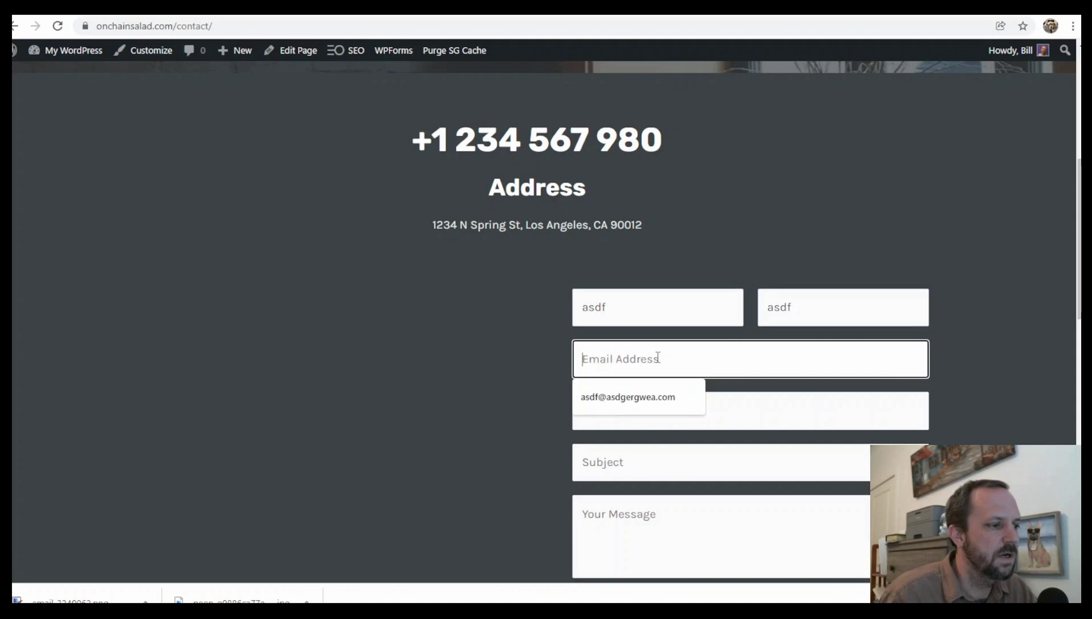
click(631, 397)
click(648, 412)
text(1231231234)
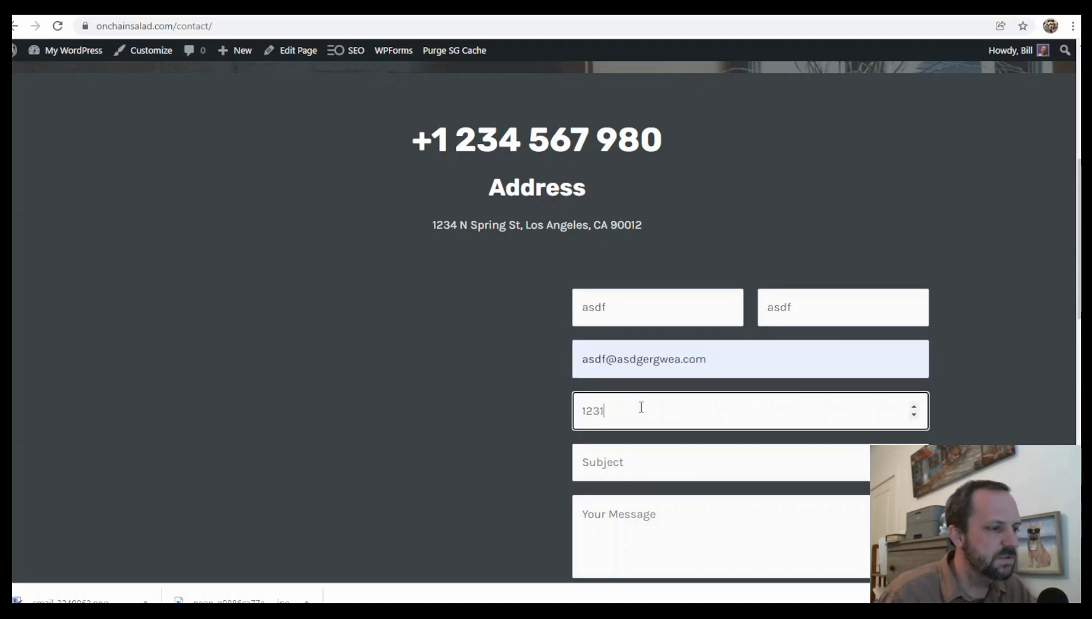
Step: Add the subject "asdfasdfasdf" and message "afgqergqe qwe fgqeg qeg", and submit the contact form
click(660, 462)
text(asdfasdfasdf)
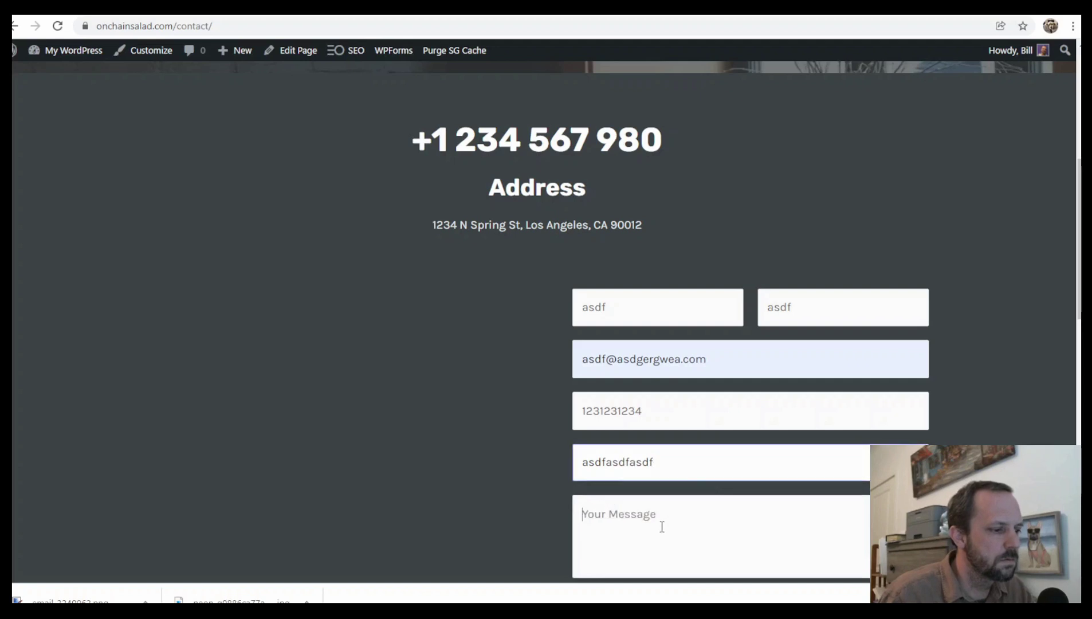
click(660, 523)
text(afgqergqe qwe fgqeg)
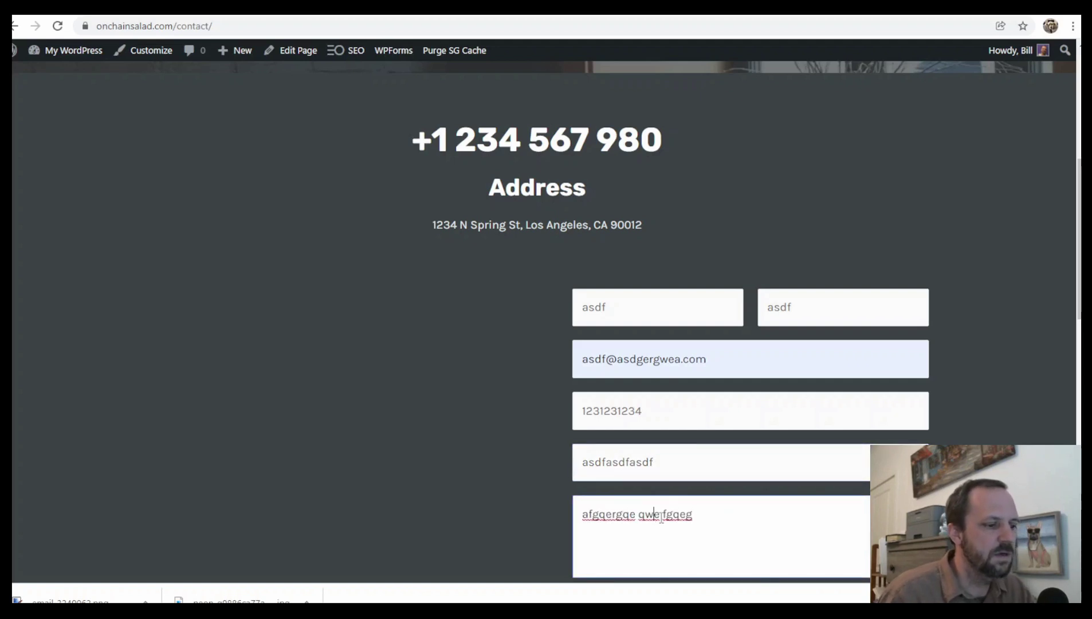
text( qeg)
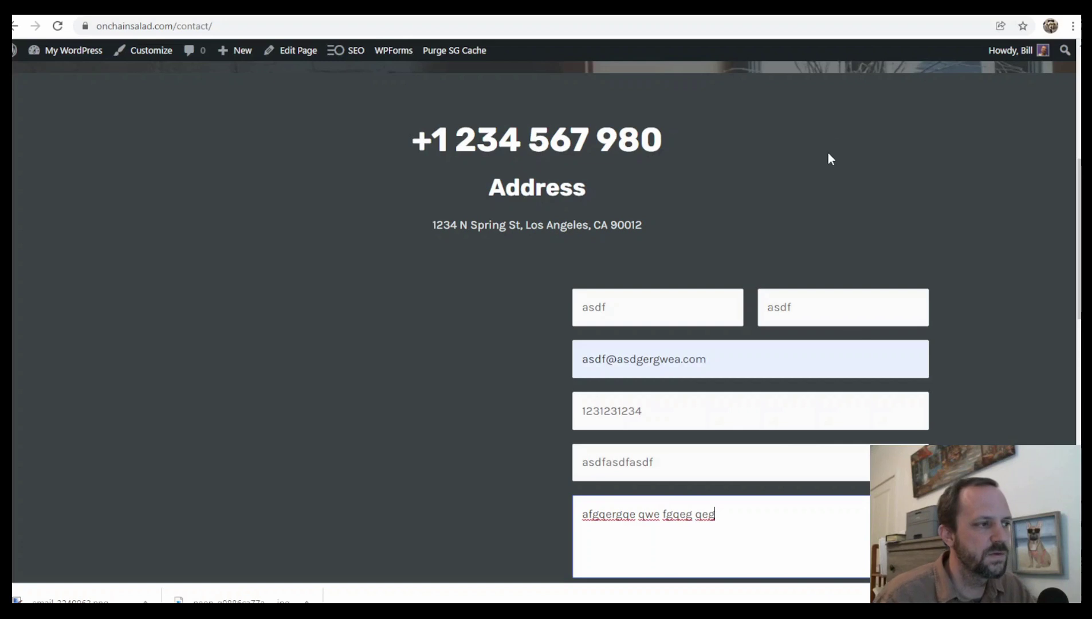
scroll(828, 156, down, 3)
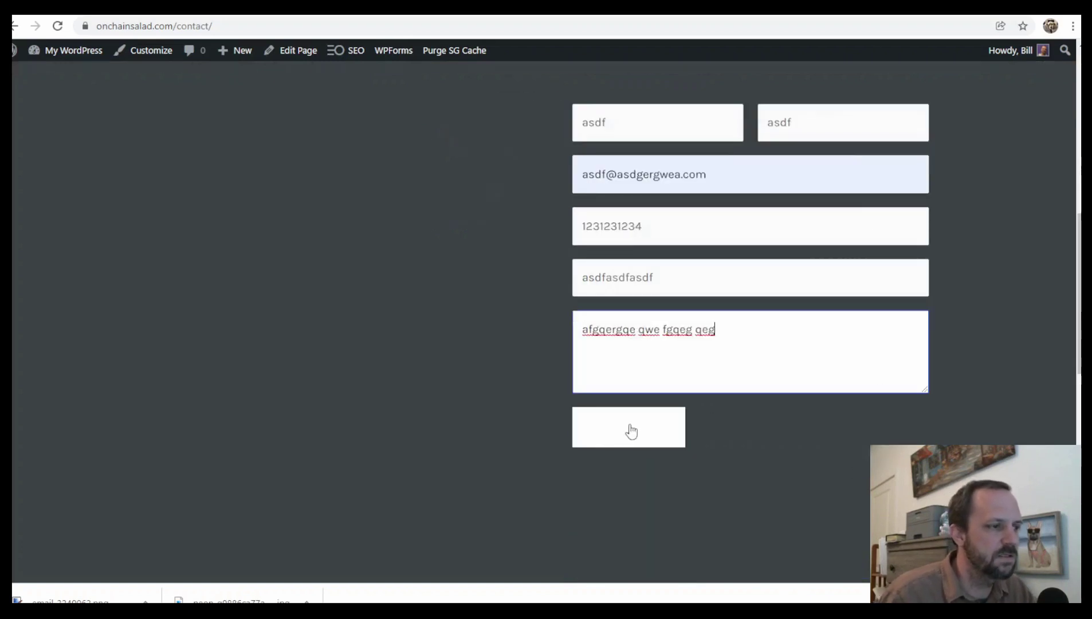
click(653, 433)
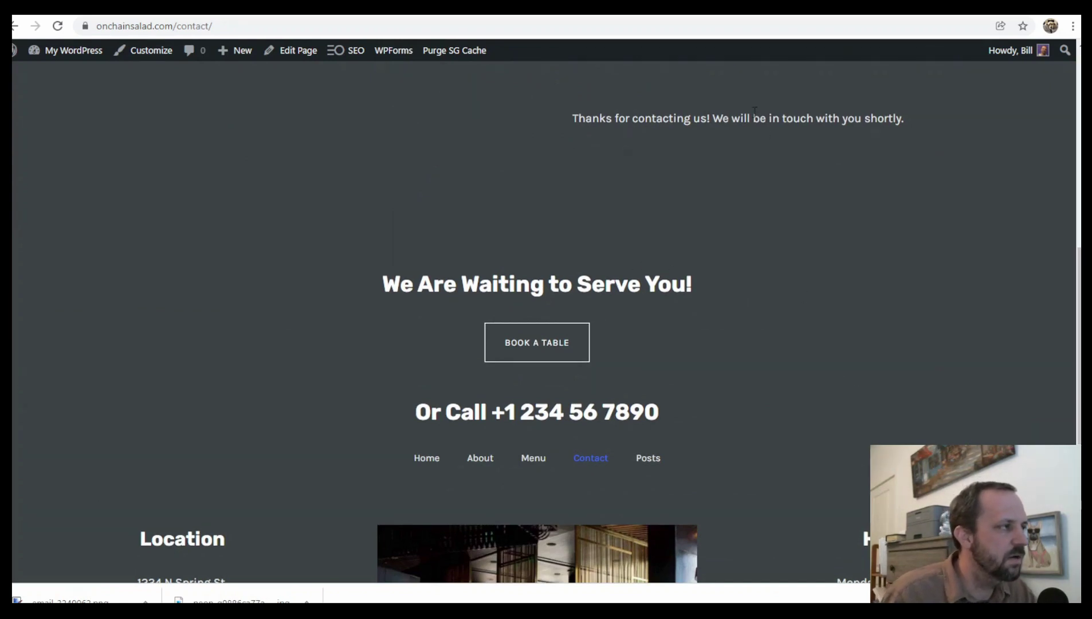
Step: Switch to SiteGround, log in to the email account's webmail and read the "Form sent by visitor" notification
key(ctrl+Tab)
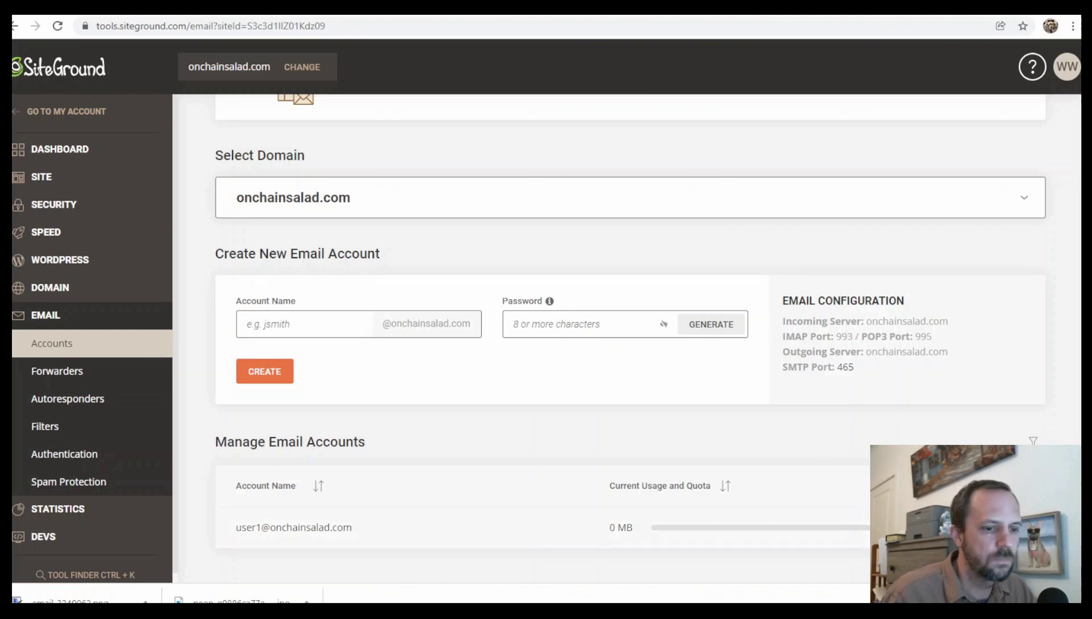
click(1026, 528)
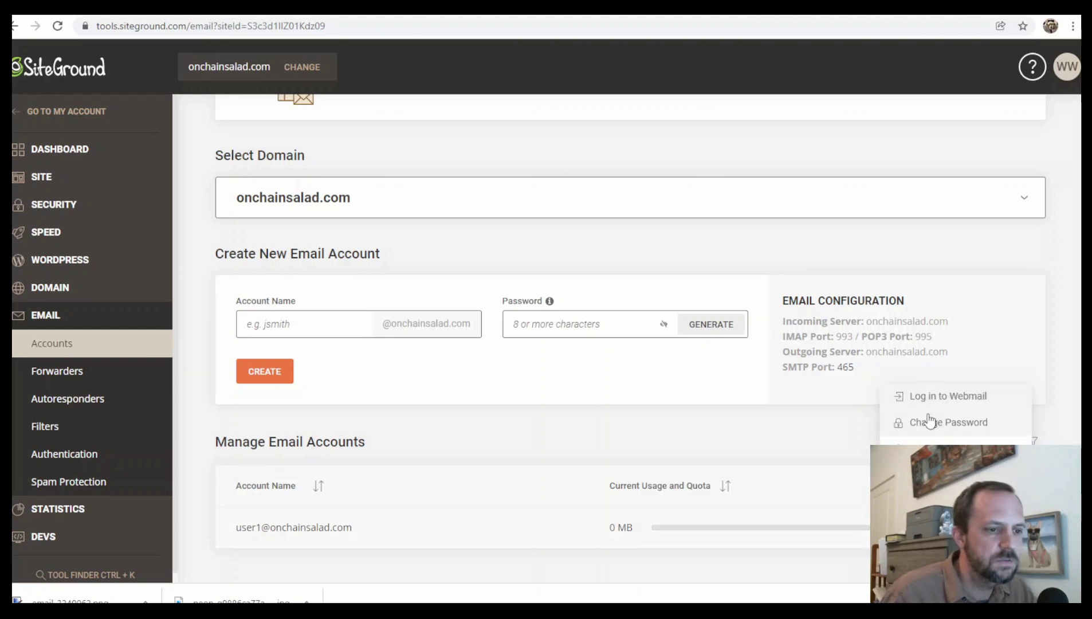
click(952, 395)
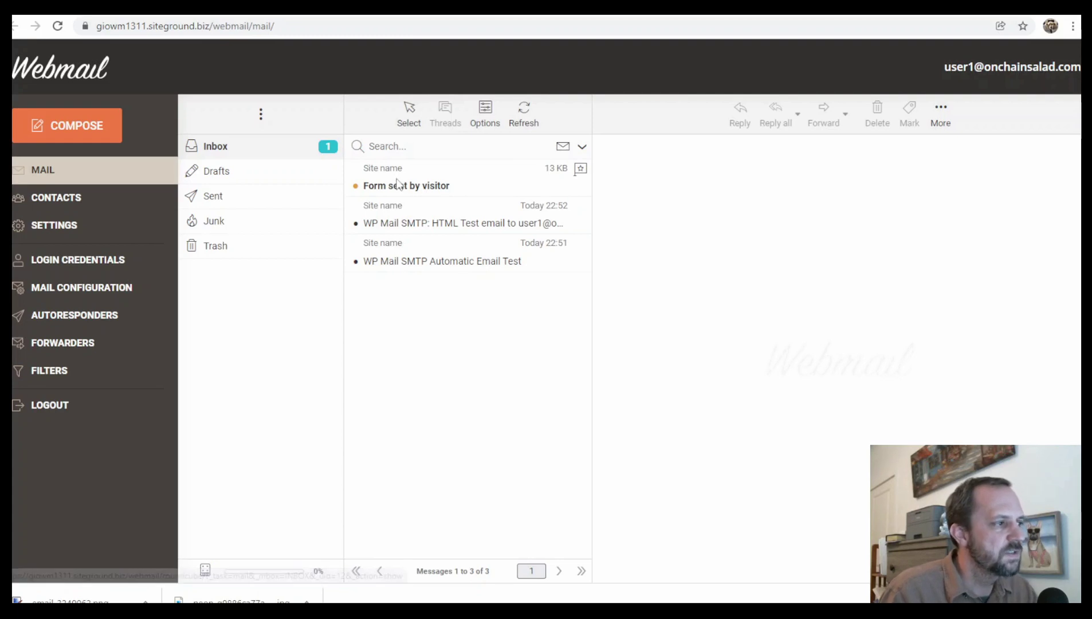
click(425, 190)
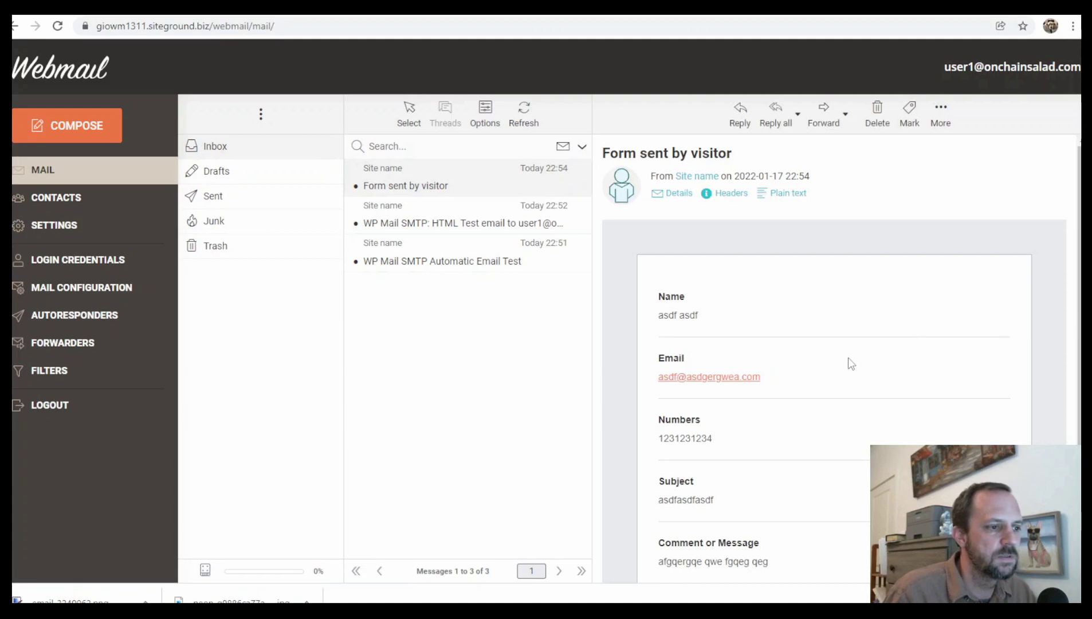
scroll(835, 350, down, 2)
scroll(871, 384, up, 2)
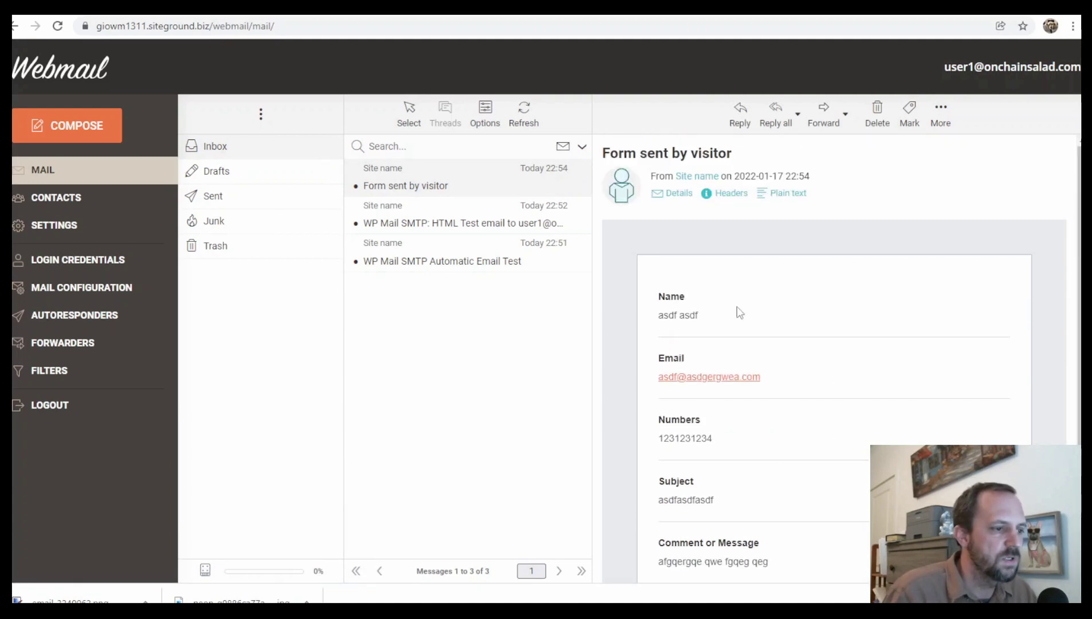
scroll(818, 328, down, 2)
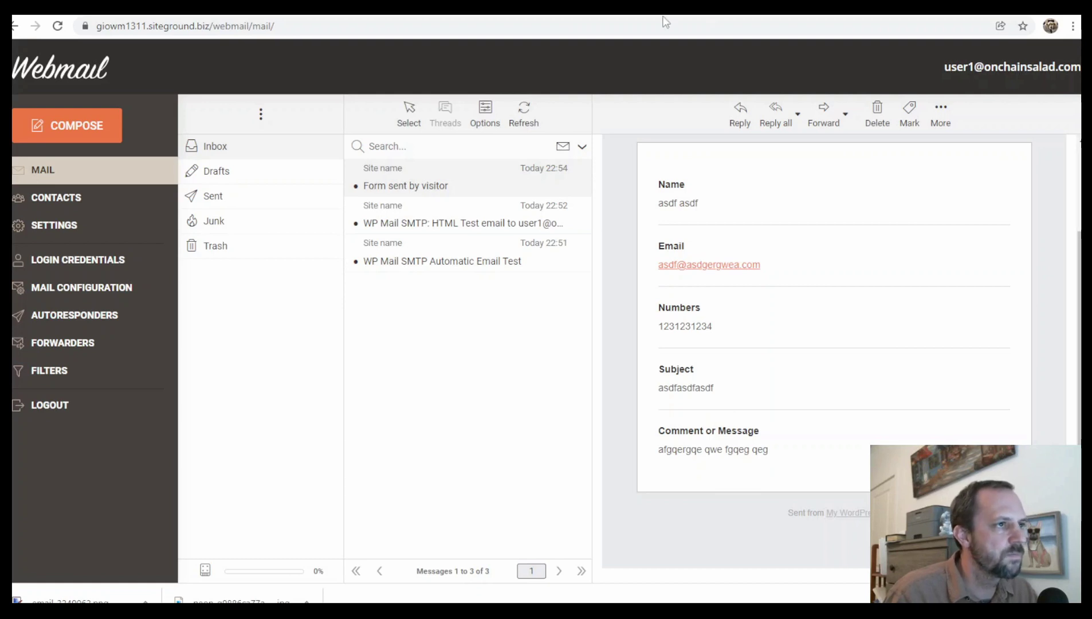
Step: Return to the site's WordPress dashboard and open the Contact Form in the WPForms builder
click(714, 8)
mouse_move(84, 51)
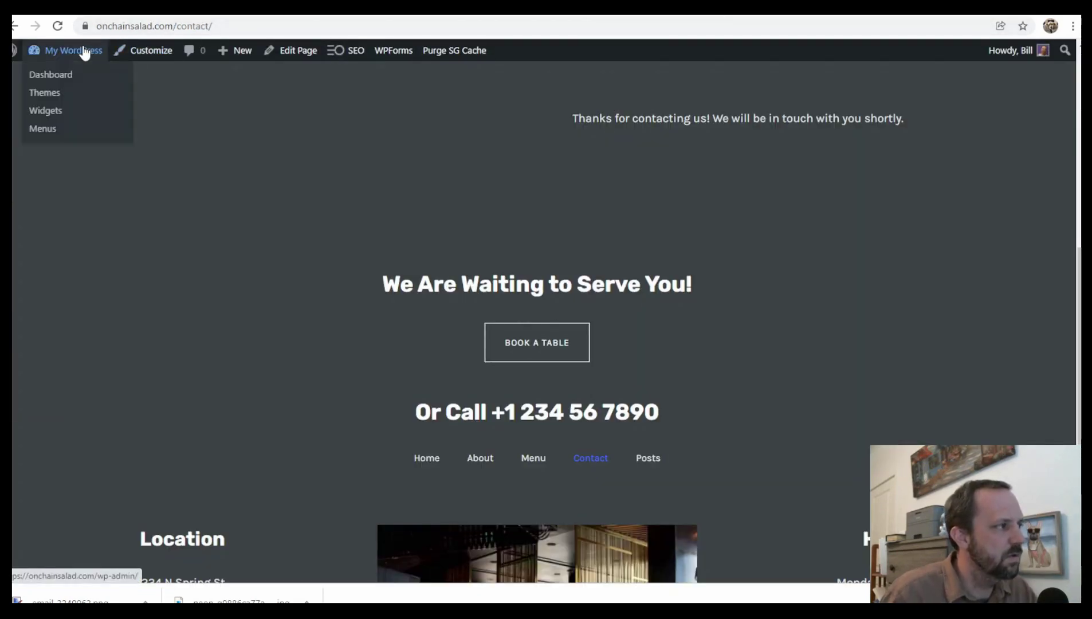
click(51, 75)
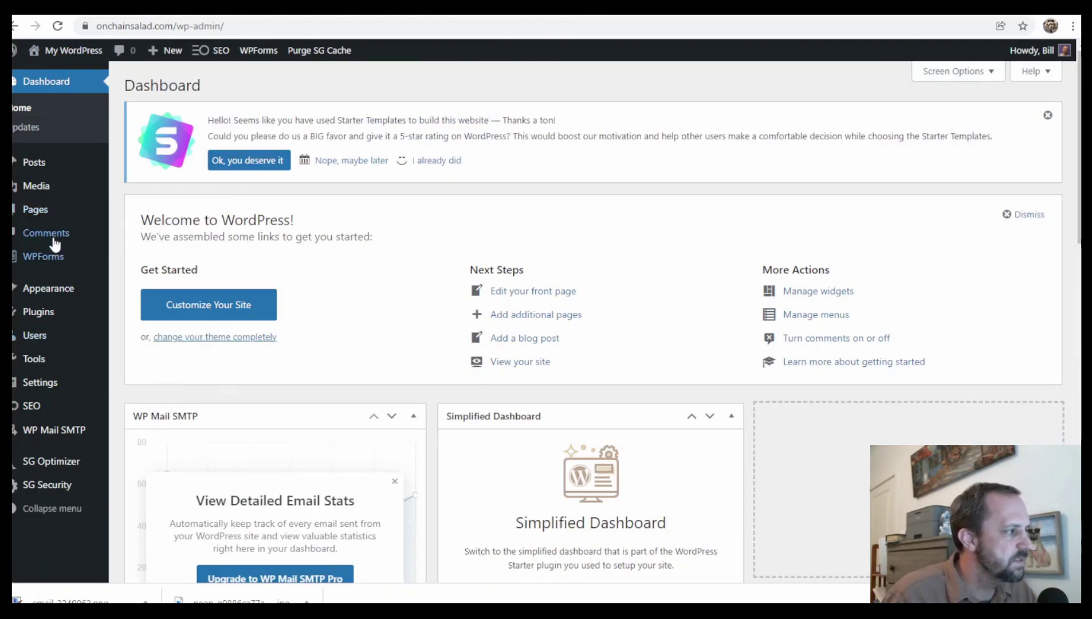
mouse_move(48, 255)
click(119, 259)
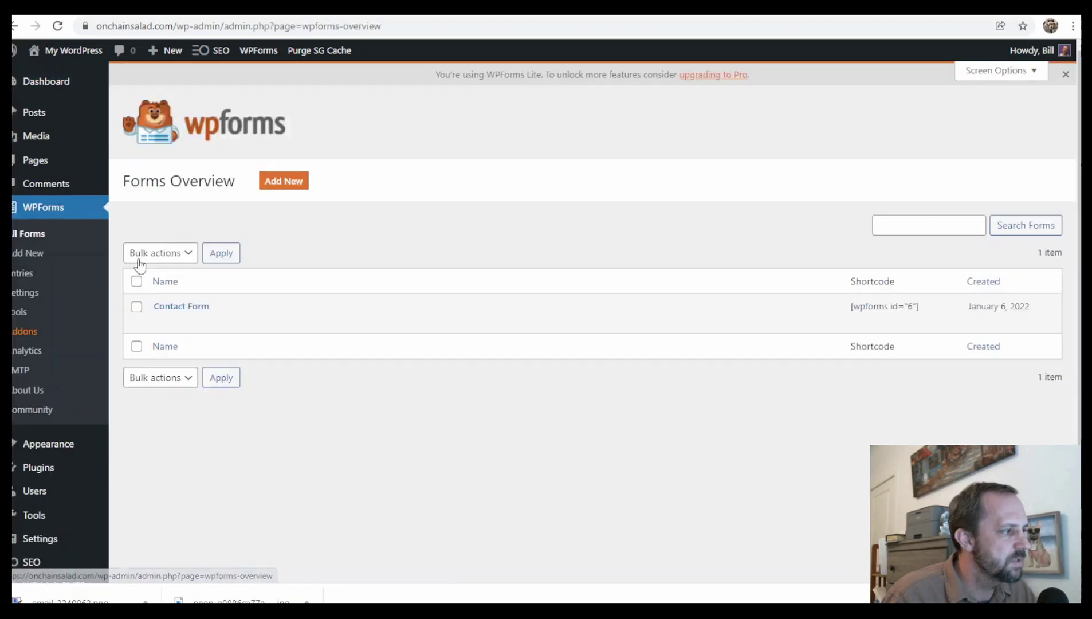
click(161, 323)
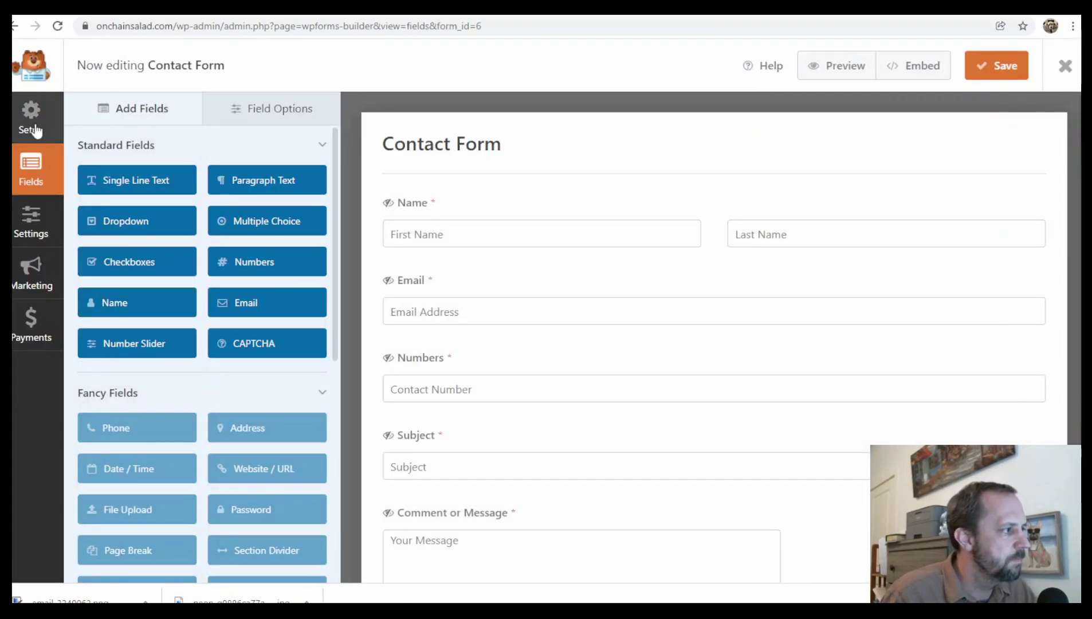
Step: Check the {admin_email} recipient in the form's notification settings and close the form builder
click(35, 223)
click(142, 154)
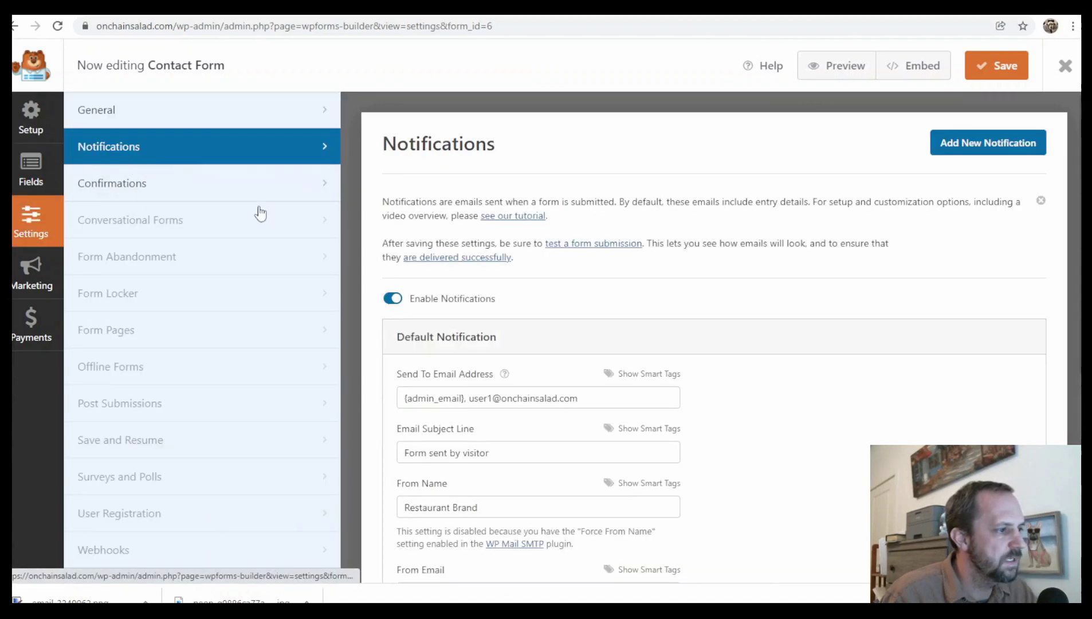
click(419, 400)
drag(418, 400, 457, 400)
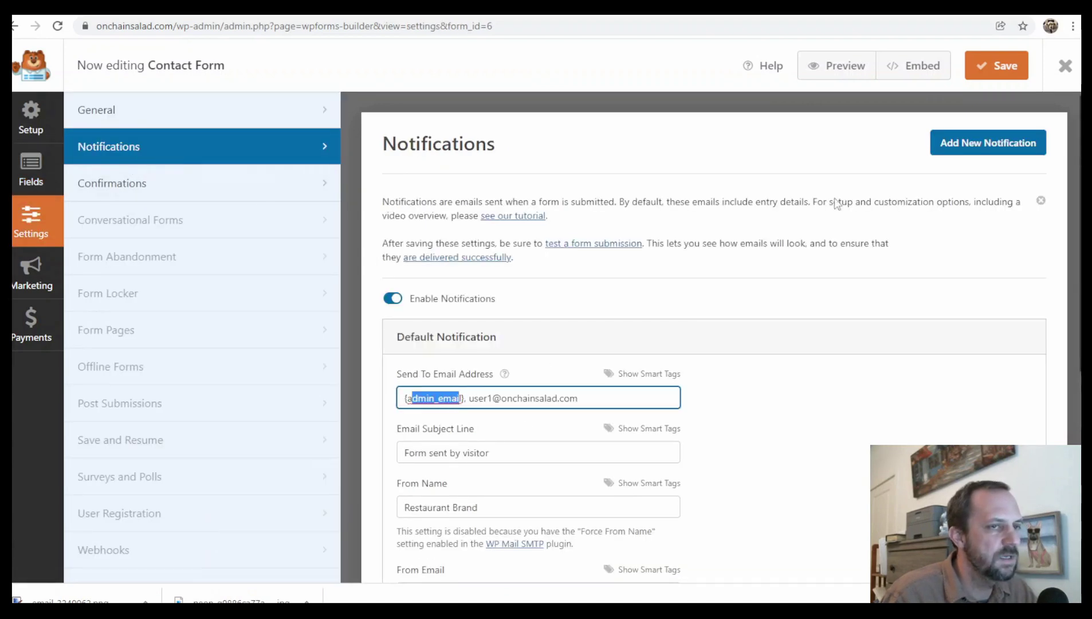
click(1065, 67)
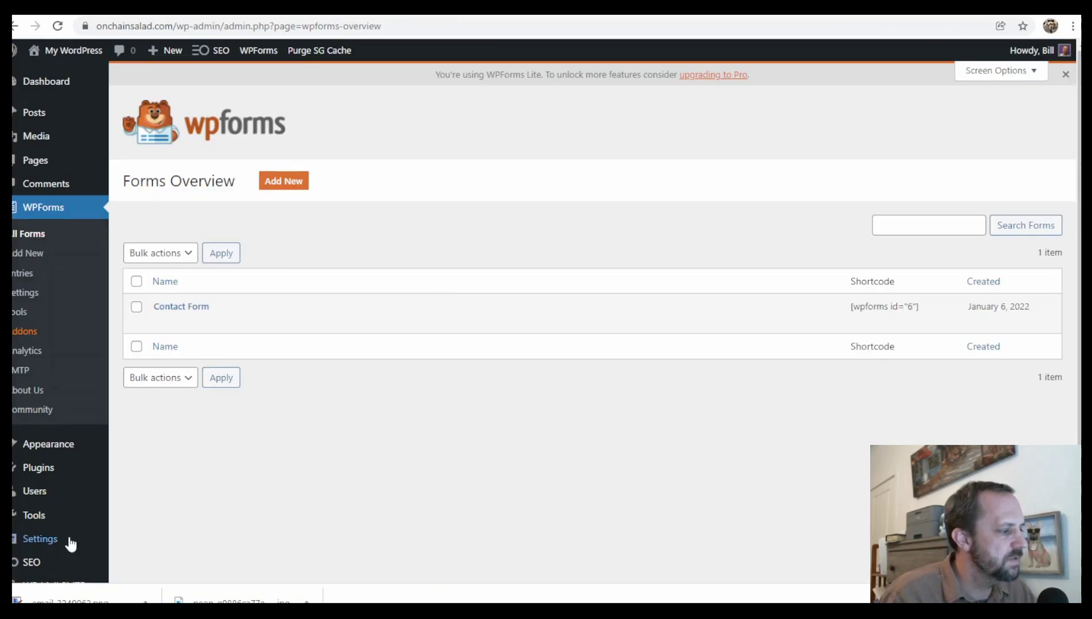
Step: Open the WP Mail SMTP email test, replace the recipient with another email address and send an HTML test email
mouse_move(60, 541)
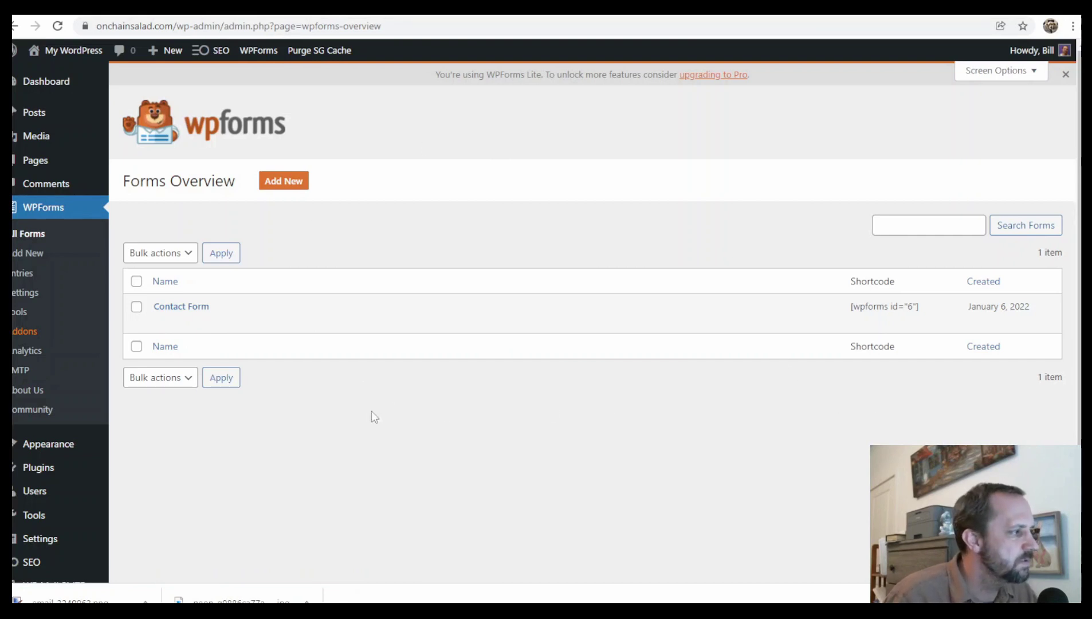
scroll(54, 378, down, 2)
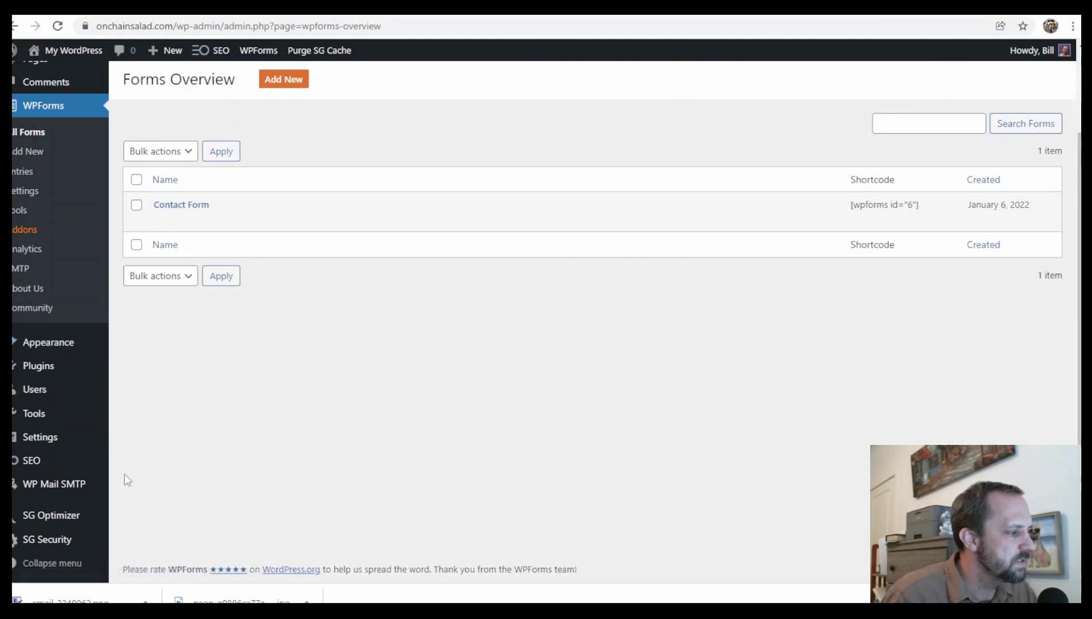
mouse_move(36, 488)
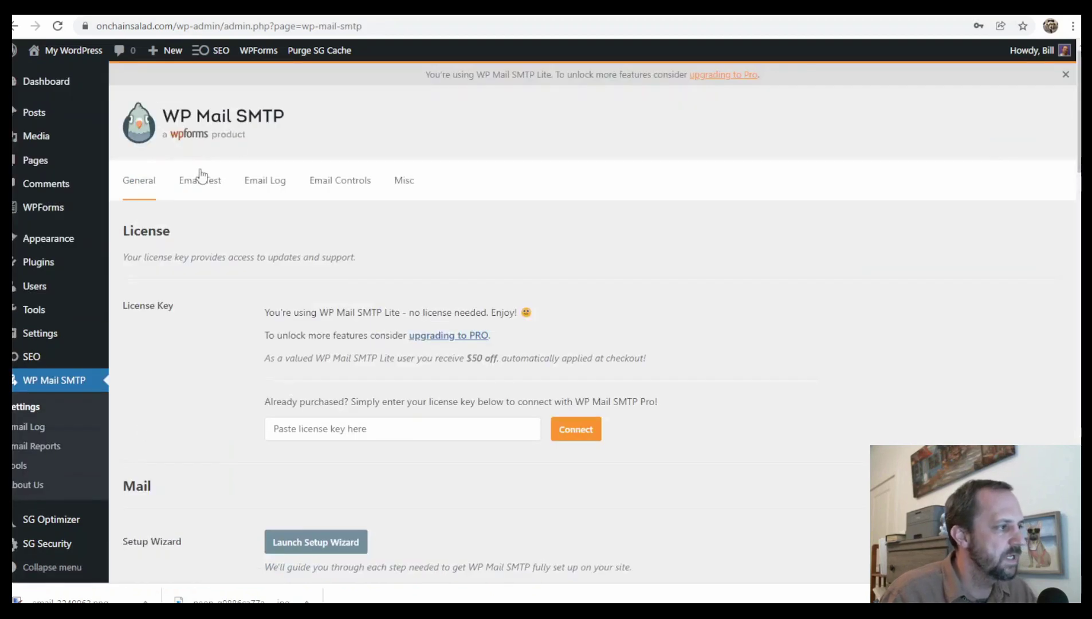
click(207, 183)
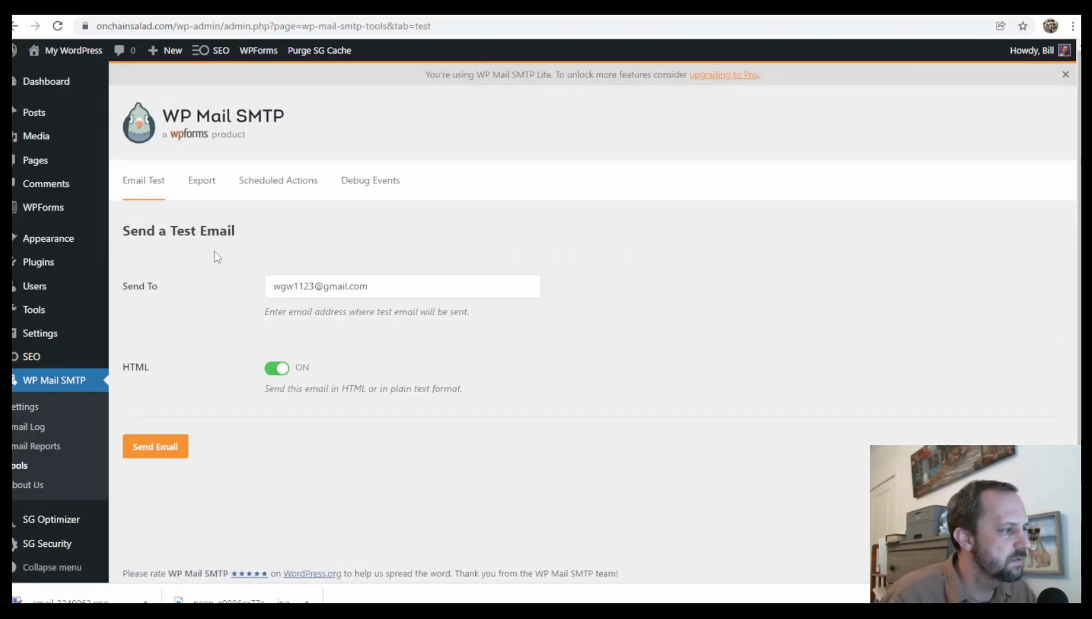
click(404, 286)
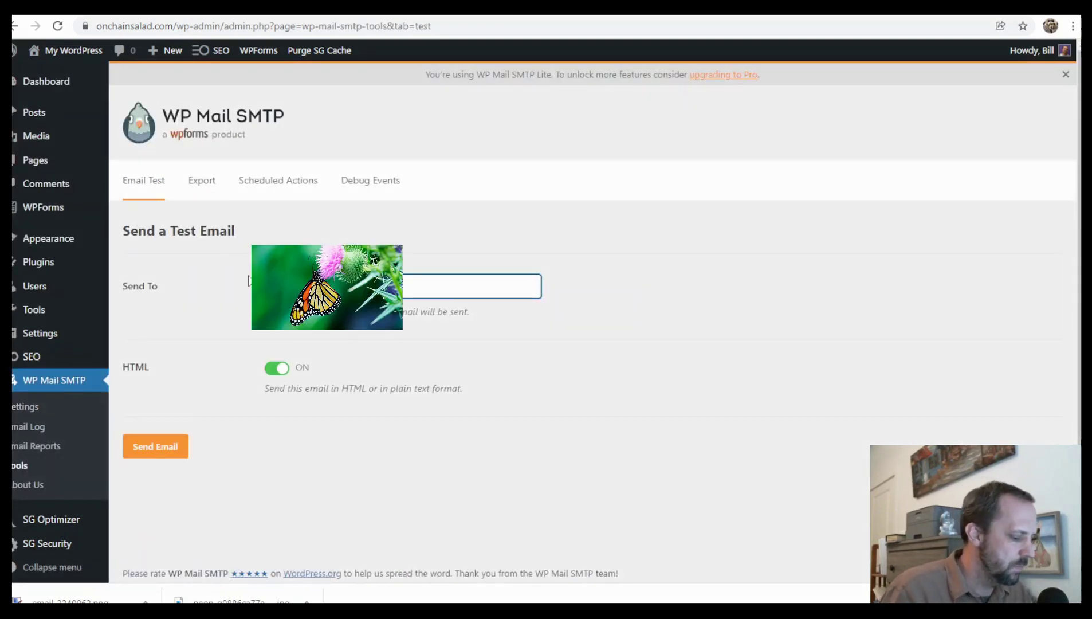
click(151, 446)
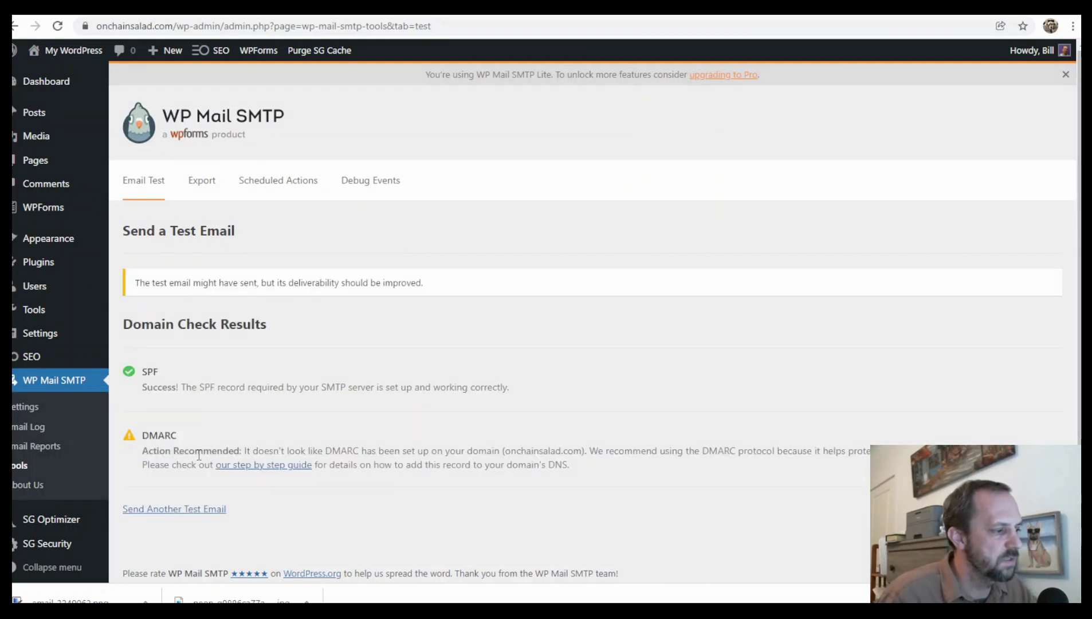
Step: Read the DMARC entry in the domain check results and open its linked step-by-step guide
drag(194, 451, 418, 451)
click(472, 456)
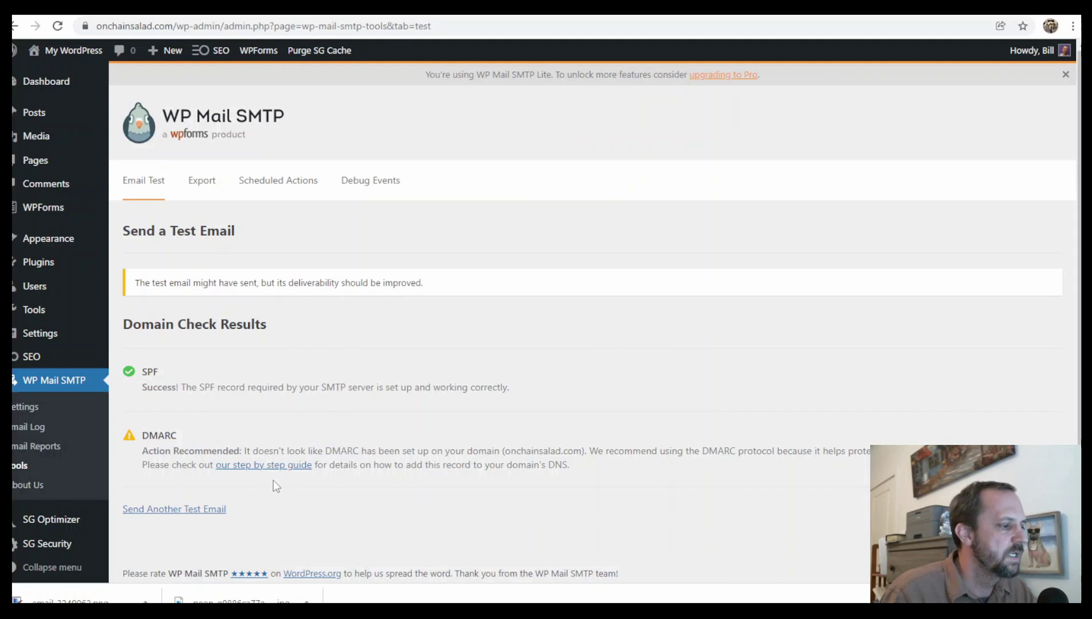
click(292, 469)
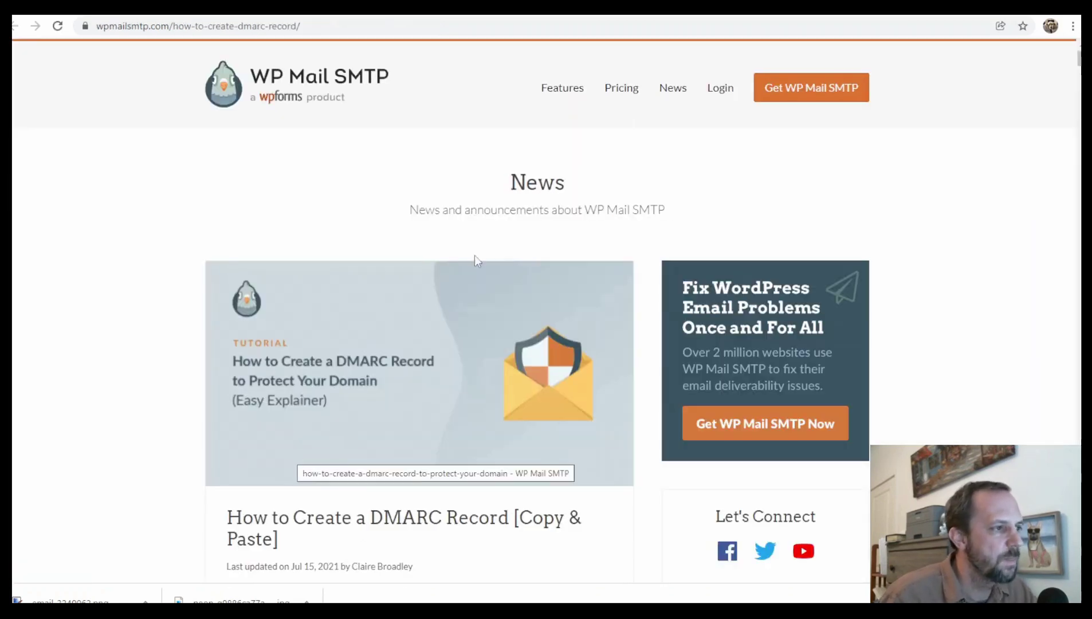
Step: Examine the DMARC record guide for how to check the DNS, add a record and which hosts it covers
scroll(481, 269, down, 2)
scroll(487, 275, down, 20)
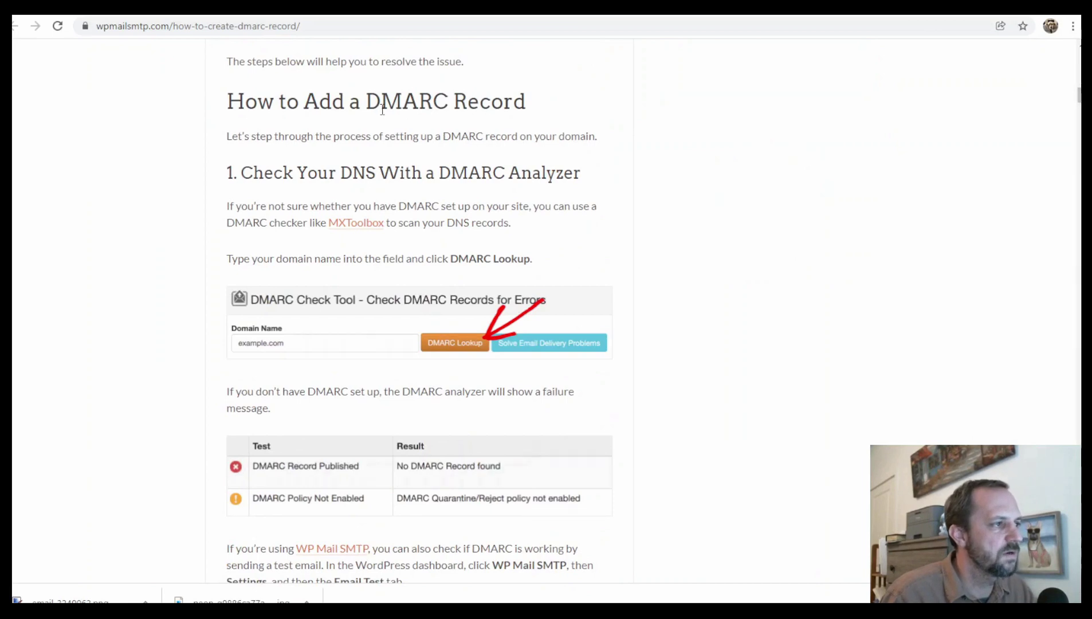
drag(381, 105, 505, 106)
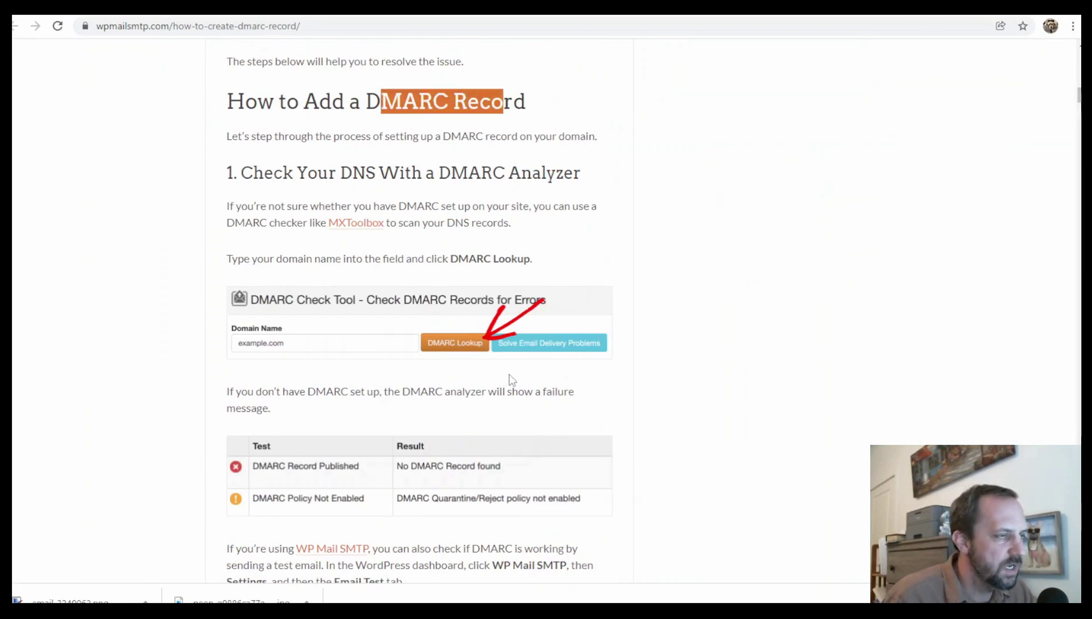
scroll(509, 378, up, 15)
scroll(602, 436, up, 3)
scroll(551, 402, down, 15)
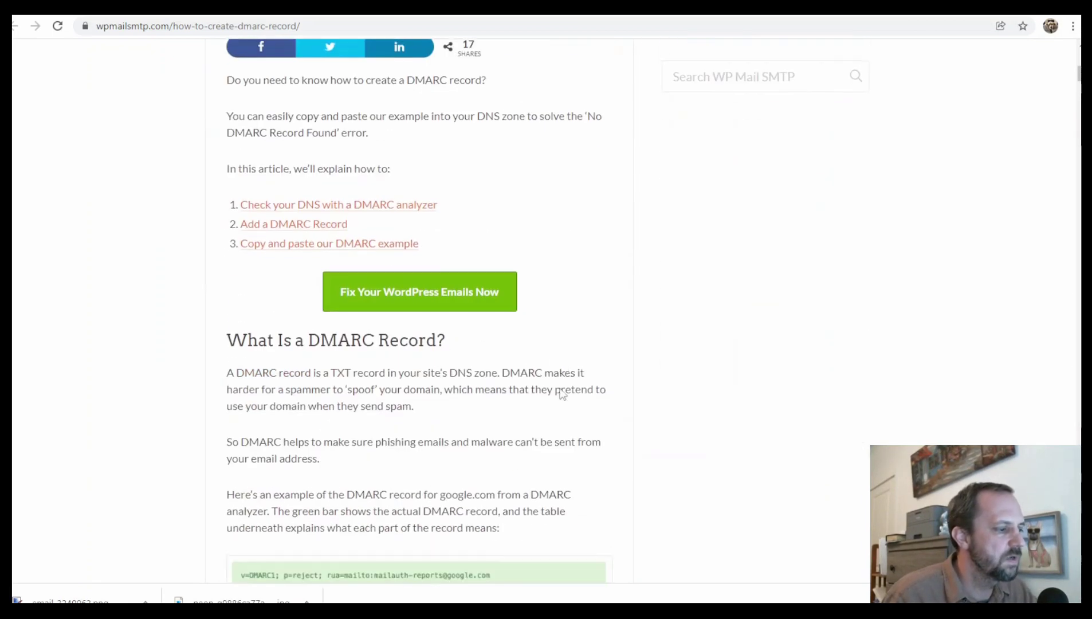
scroll(574, 374, down, 10)
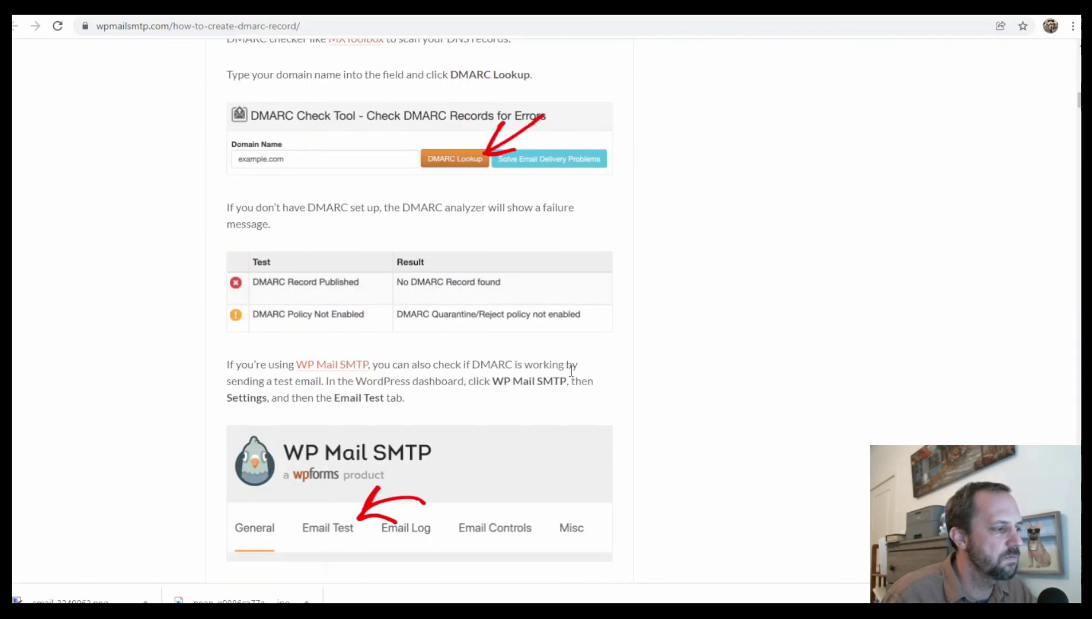
scroll(576, 369, down, 15)
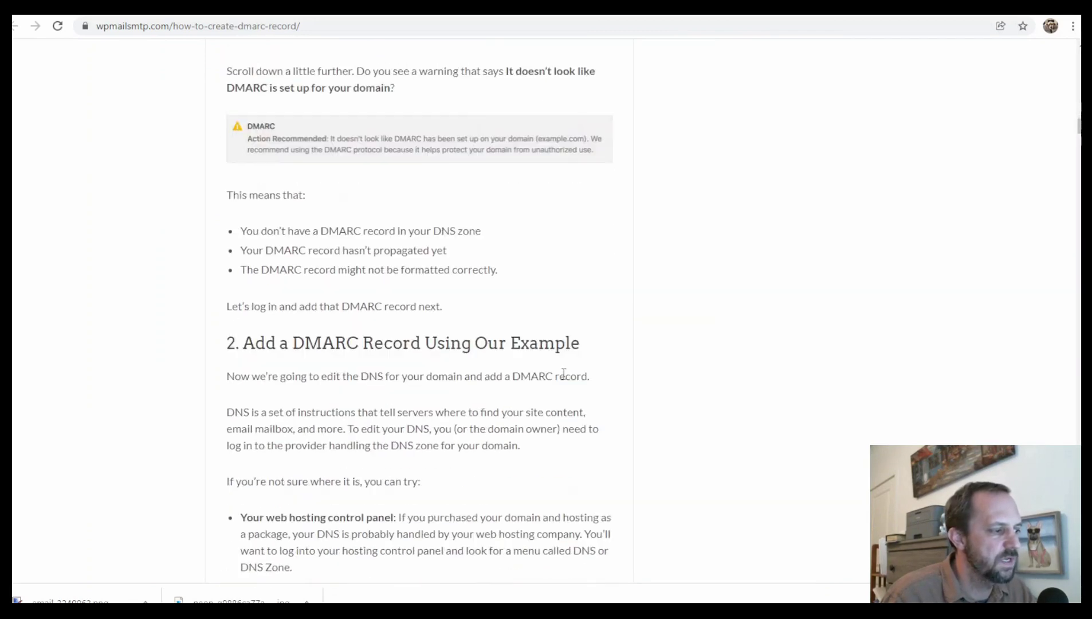
scroll(572, 372, down, 3)
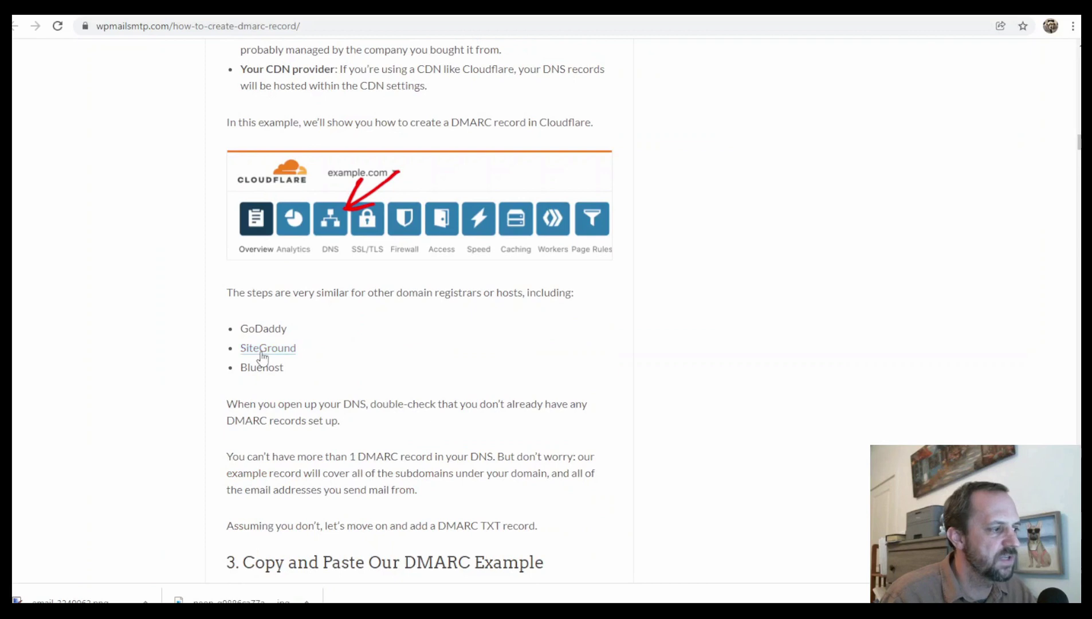
Step: Open the SiteGround article linked in the DMARC guide and skim it for instructions relevant to adding the record
click(277, 349)
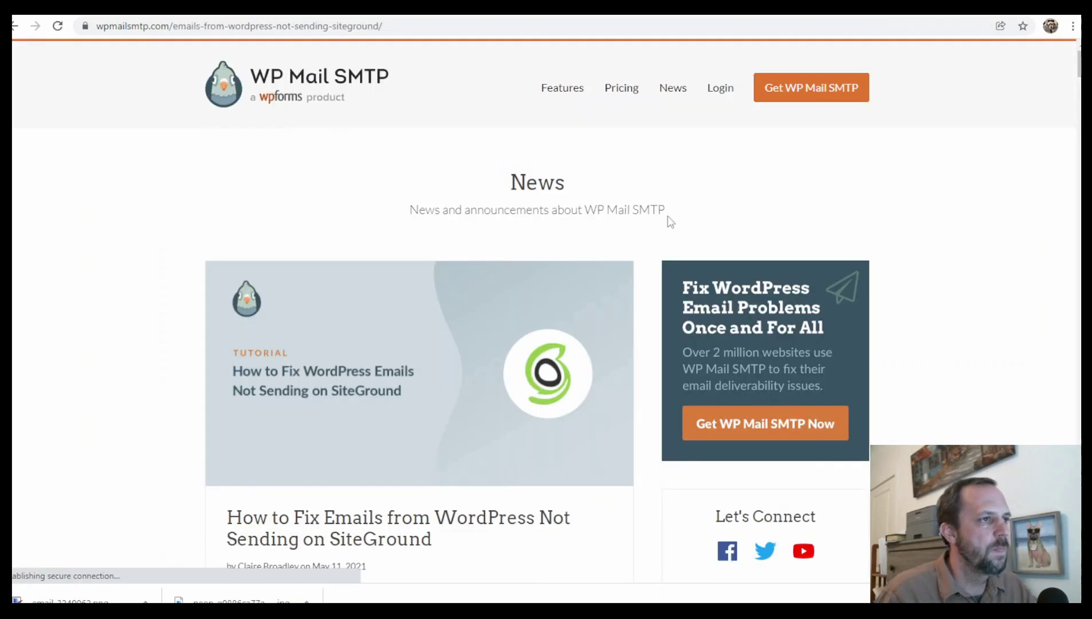
scroll(560, 300, down, 20)
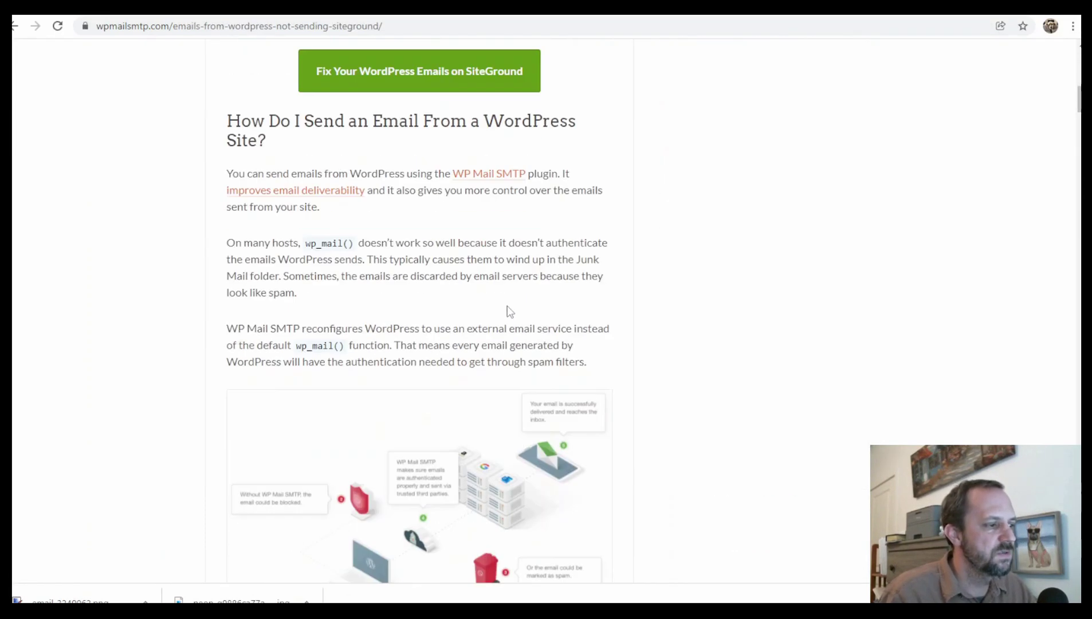
scroll(520, 342, down, 3)
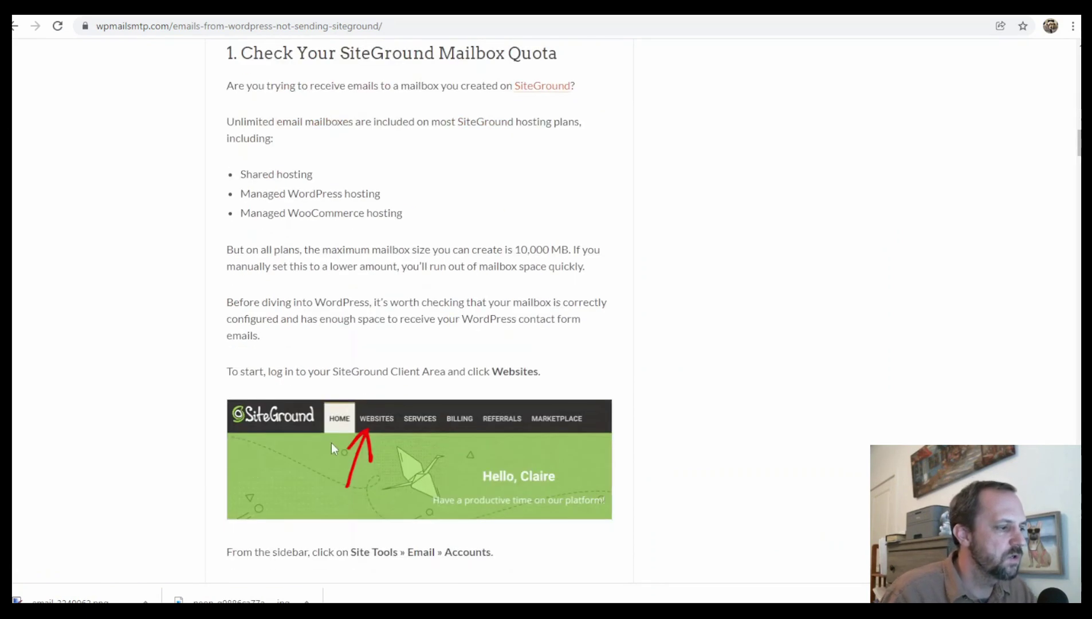
scroll(461, 457, down, 3)
scroll(531, 434, up, 20)
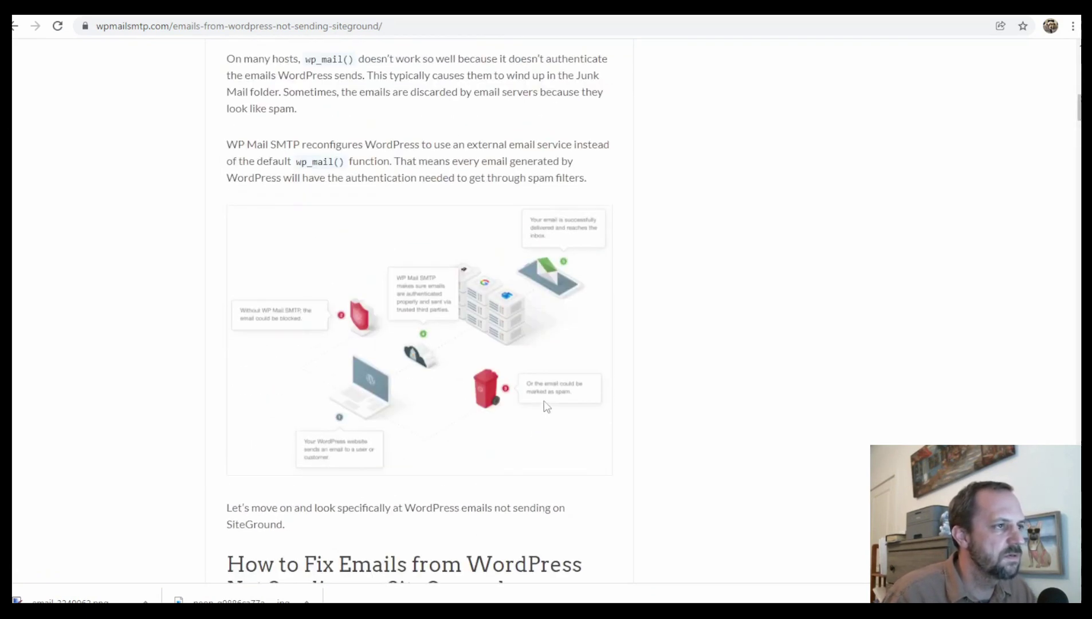
scroll(549, 394, up, 2)
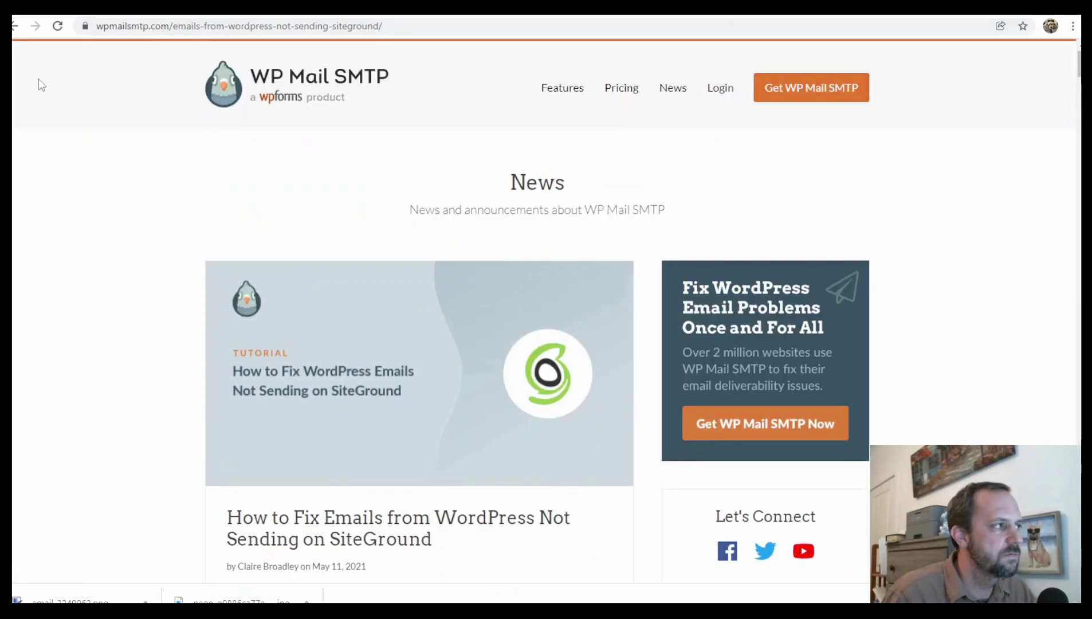
Step: Return to the DMARC record guide, review its earlier sections and go back to the WP Mail SMTP domain check results
key(alt+Left)
scroll(453, 365, up, 7)
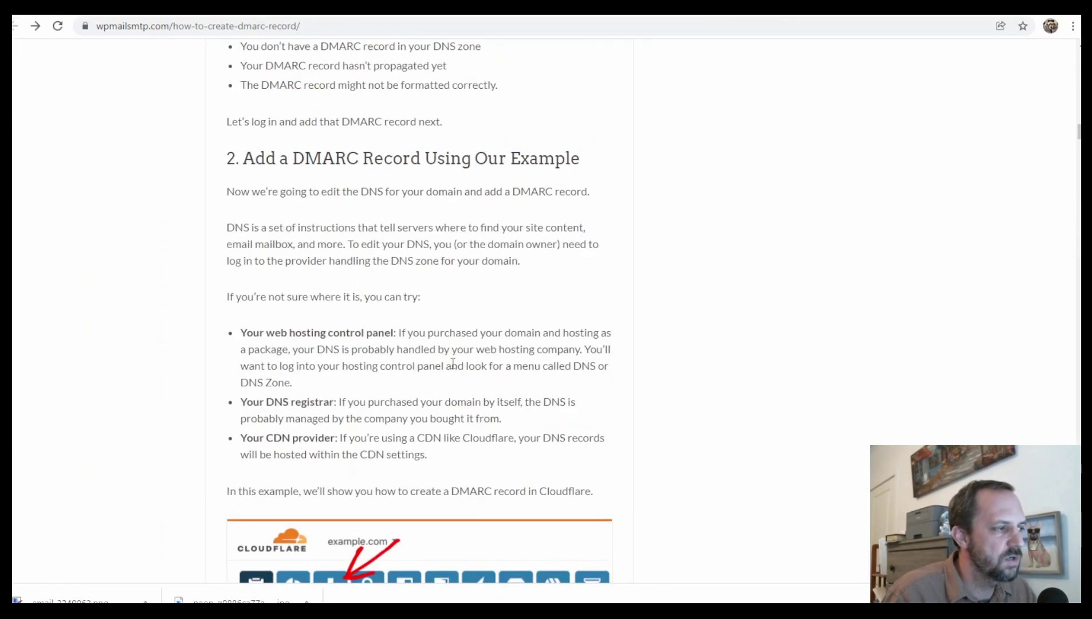
scroll(453, 365, up, 20)
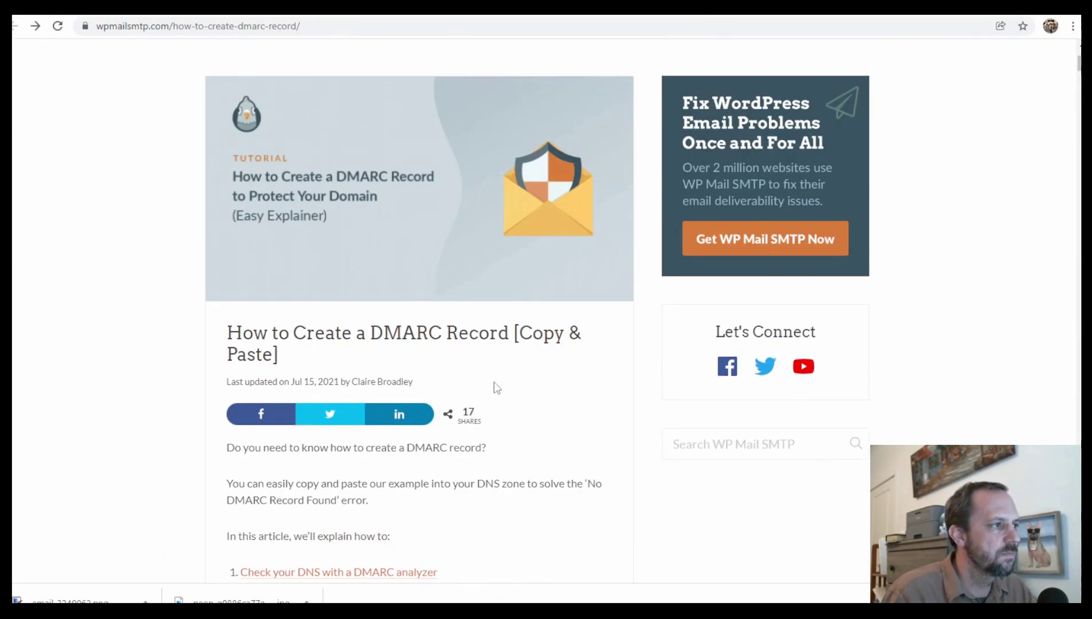
scroll(496, 388, up, 3)
key(alt+Left)
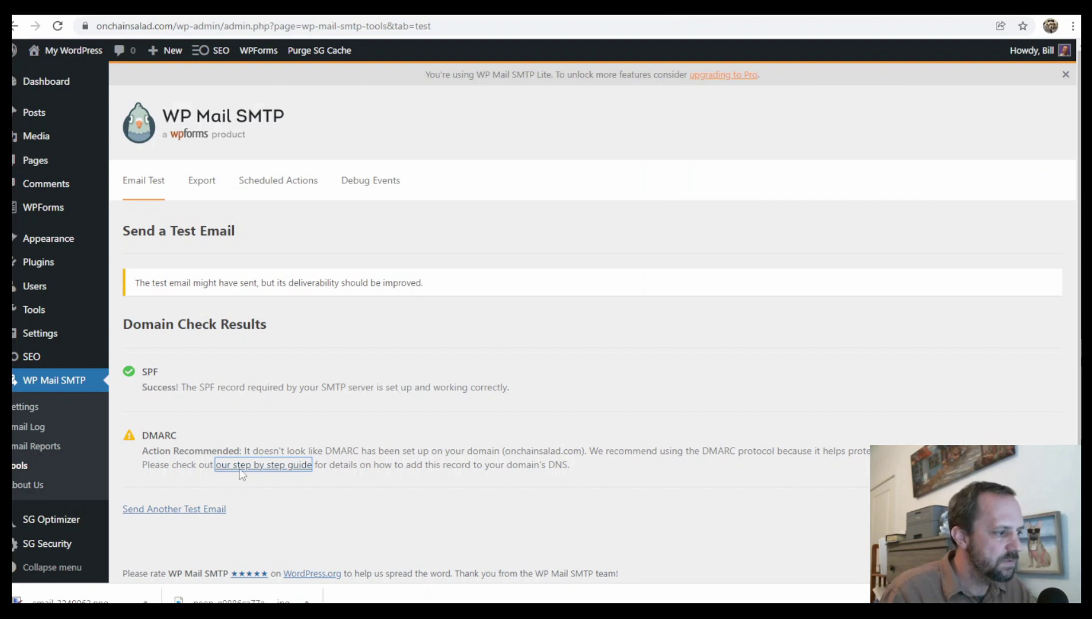